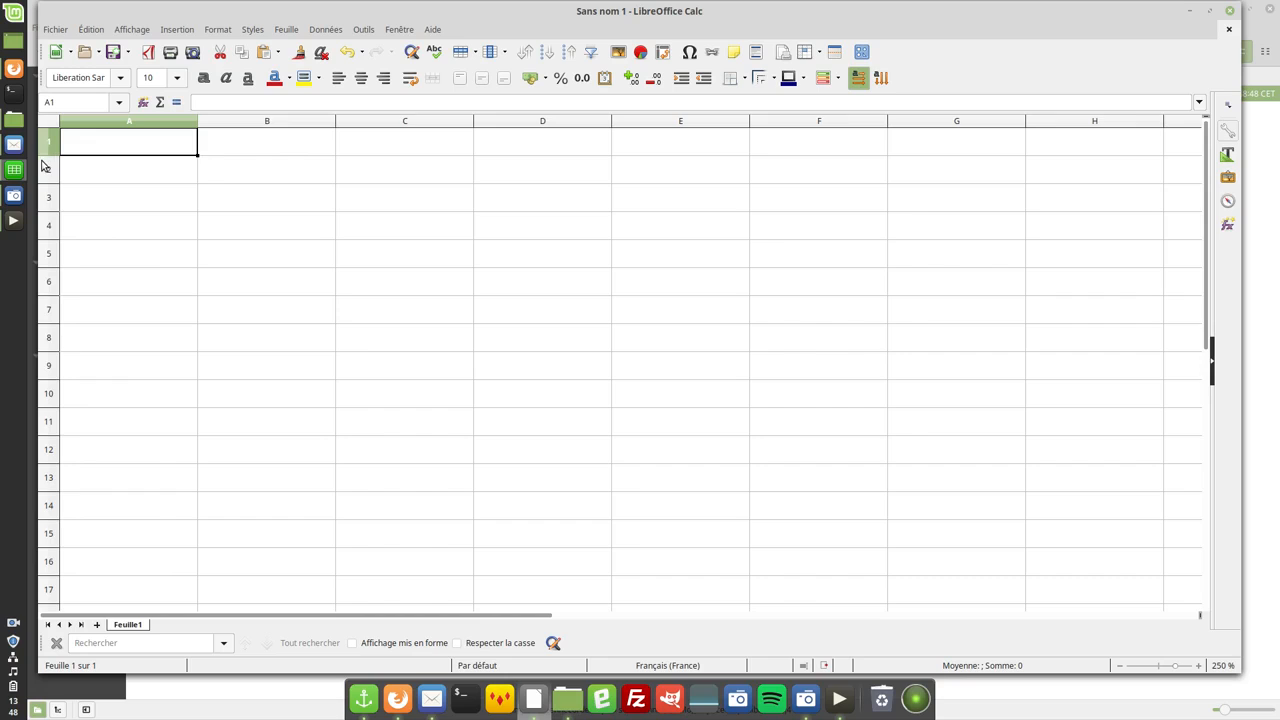
Select rows 1 to 15, followed by the single cells B9, B2 and C4.
{"action": "left_click_drag", "start_coordinate": [47, 150], "coordinate": [58, 545]}
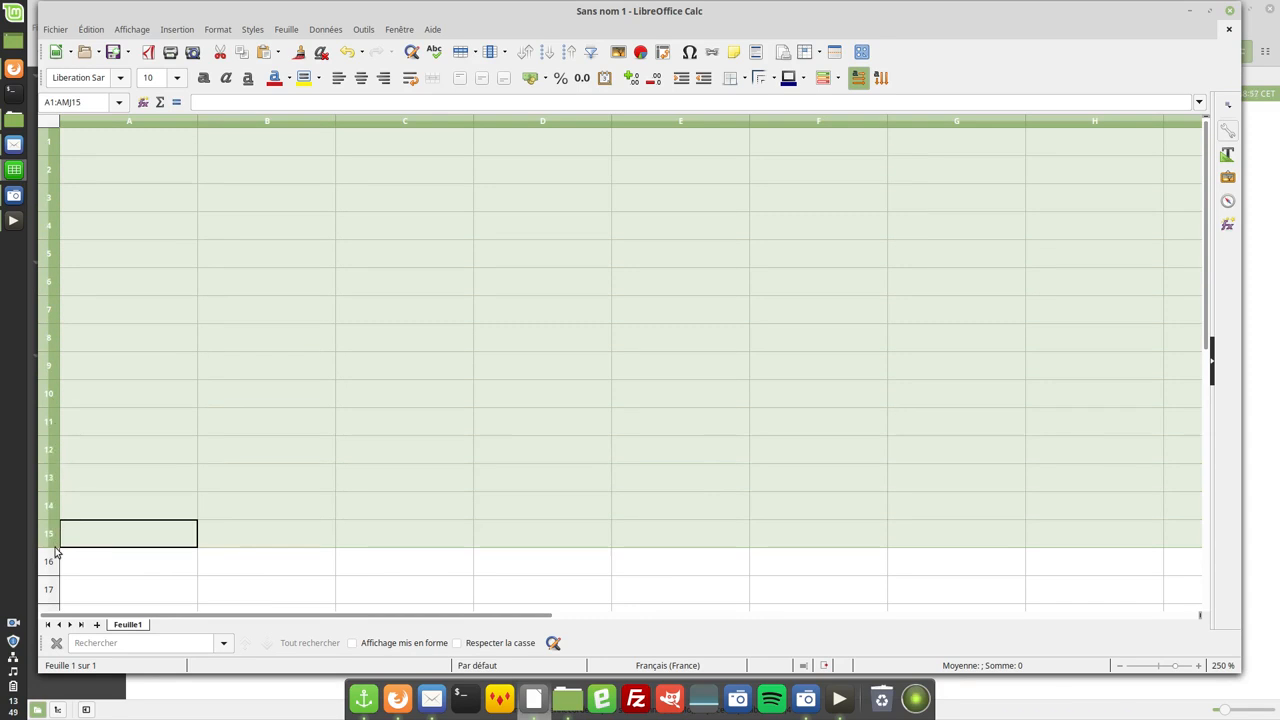
{"action": "left_click", "coordinate": [264, 369]}
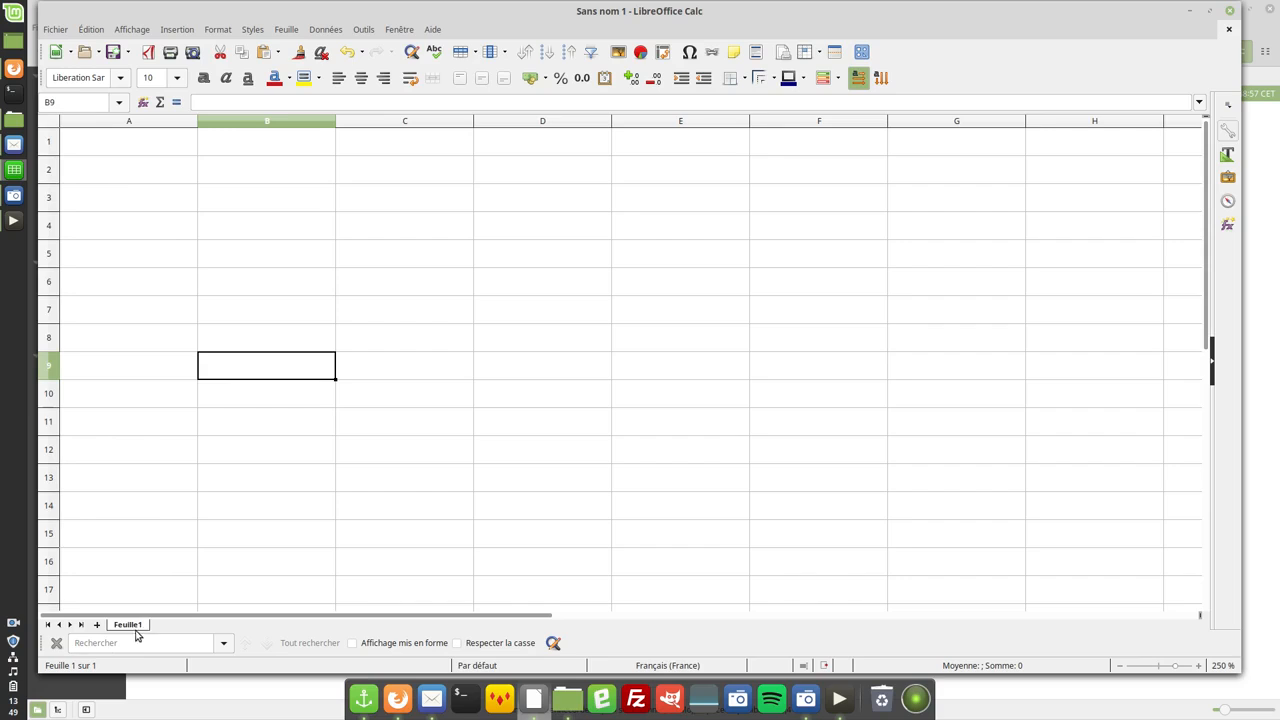
{"action": "left_click", "coordinate": [230, 174]}
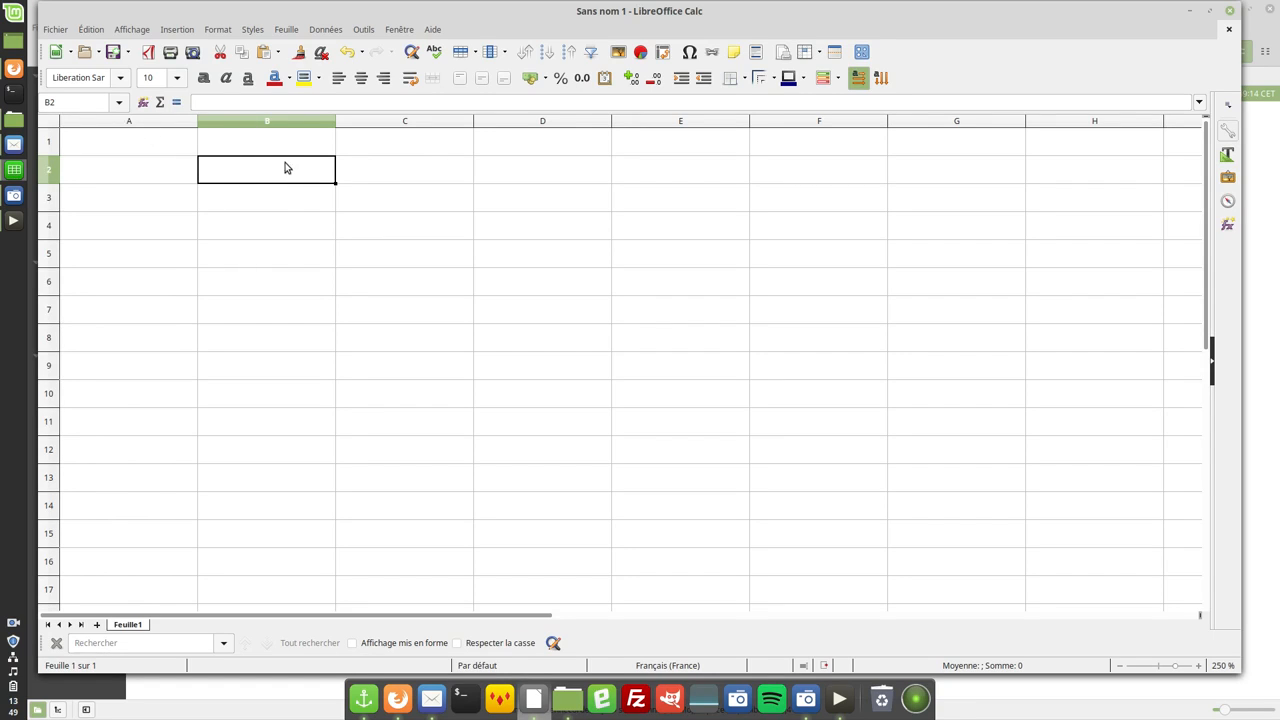
{"action": "left_click", "coordinate": [360, 226]}
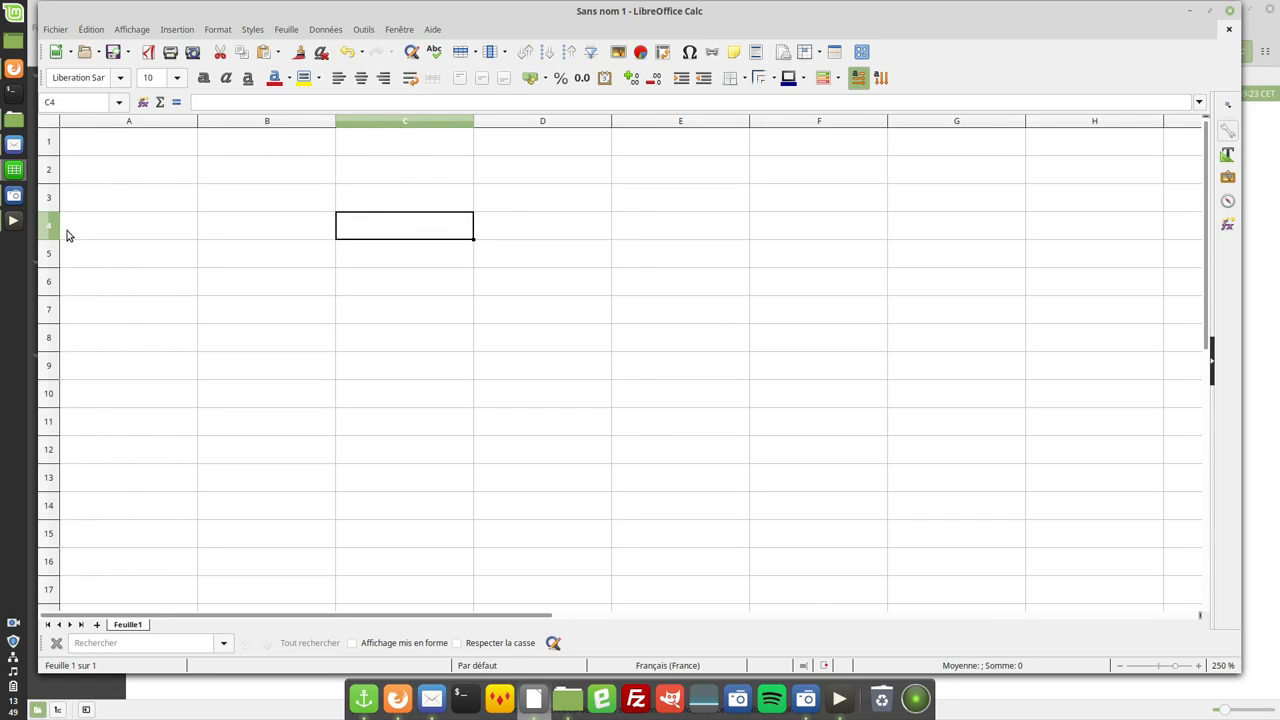
Select the cell range B2:E9, starting from cell B2.
{"action": "left_click", "coordinate": [250, 172]}
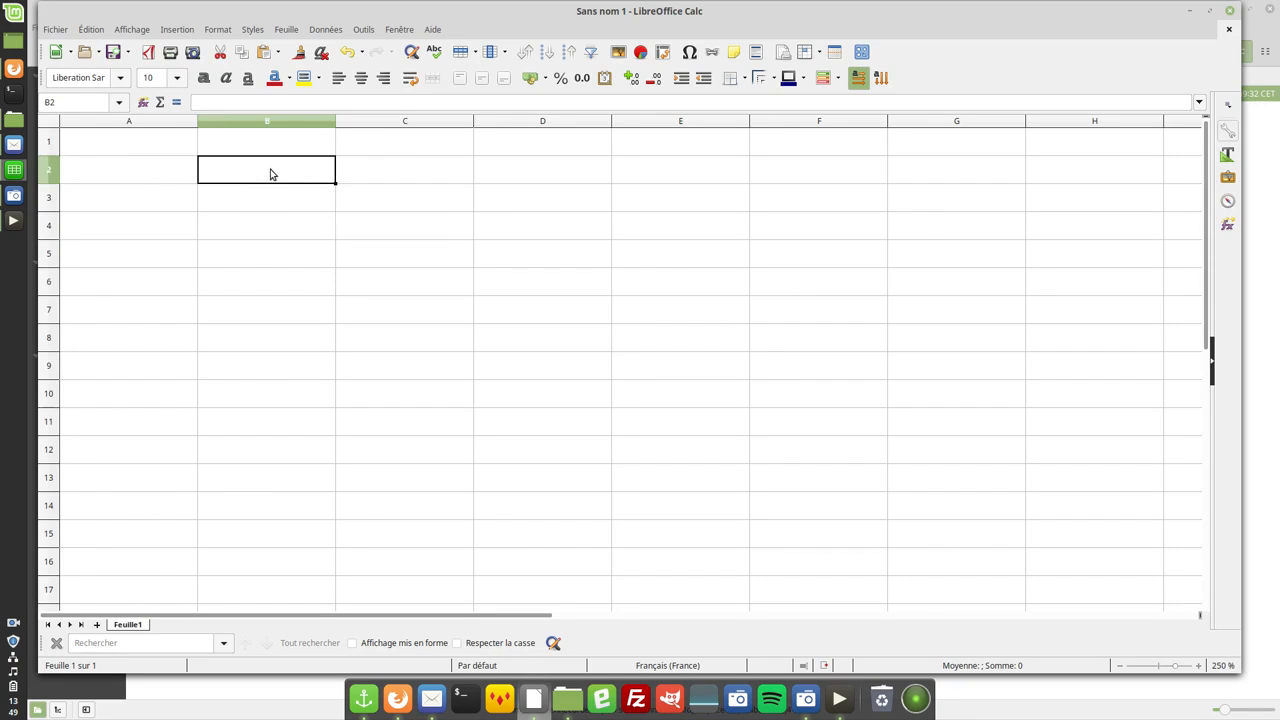
{"action": "left_click_drag", "start_coordinate": [270, 172], "coordinate": [724, 386]}
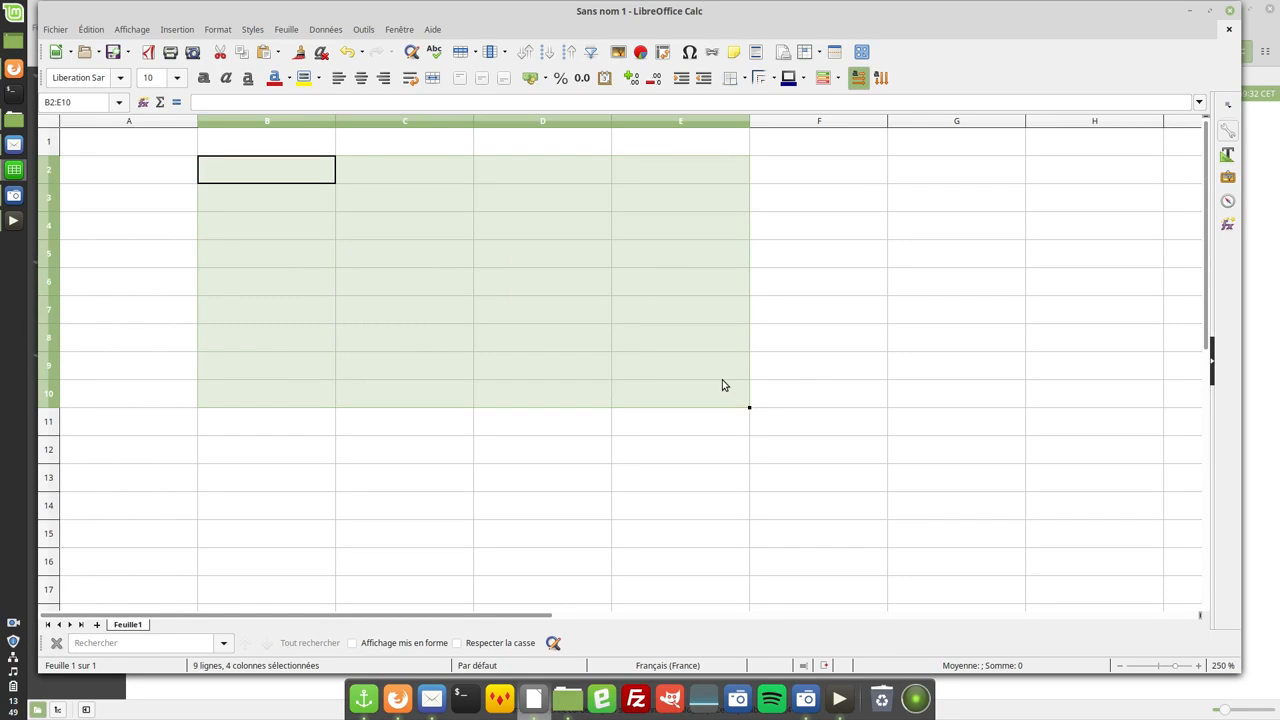
{"action": "left_click_drag", "start_coordinate": [722, 381], "coordinate": [722, 379]}
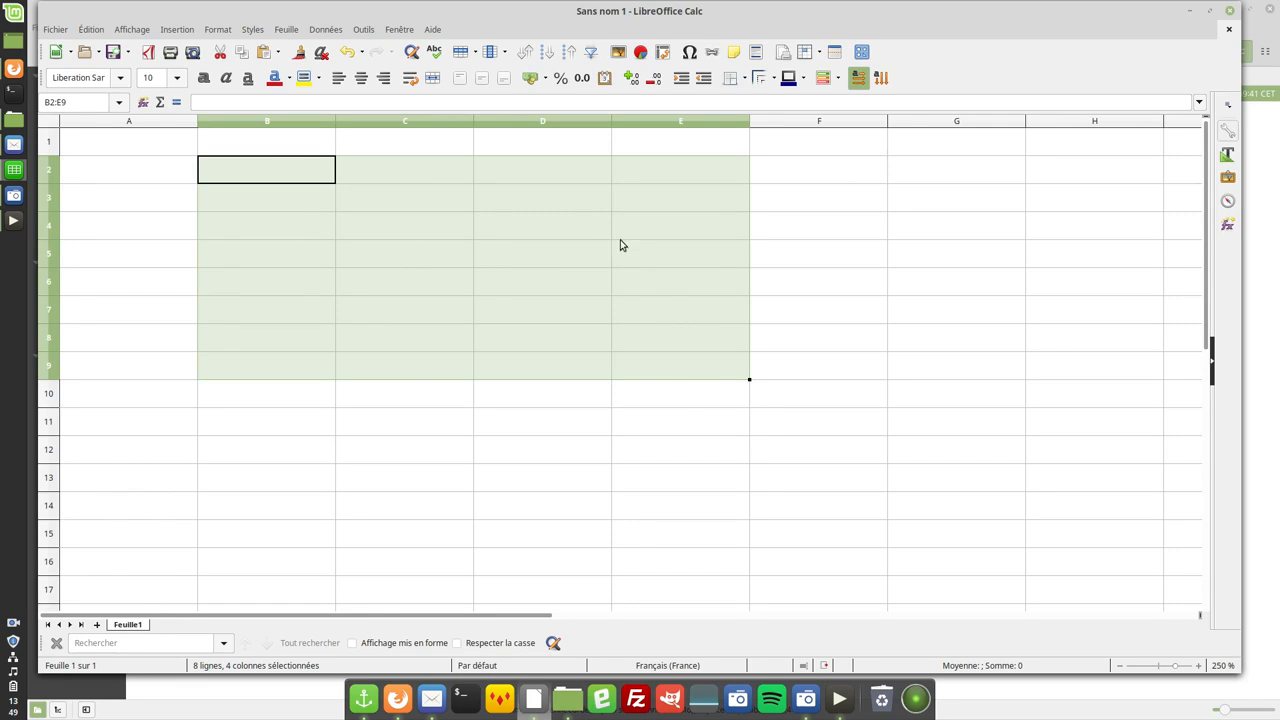
Select all of column B, all of row 3 and the whole sheet in turn.
{"action": "left_click", "coordinate": [283, 123]}
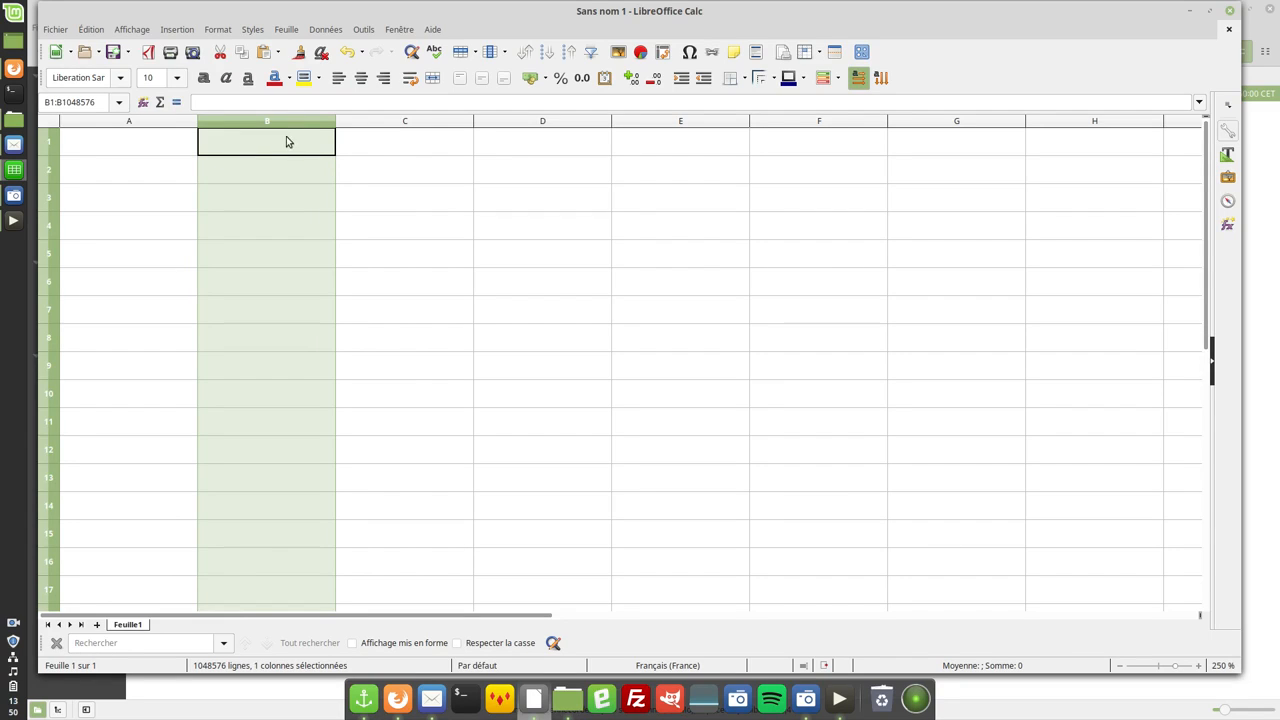
{"action": "left_click", "coordinate": [46, 198]}
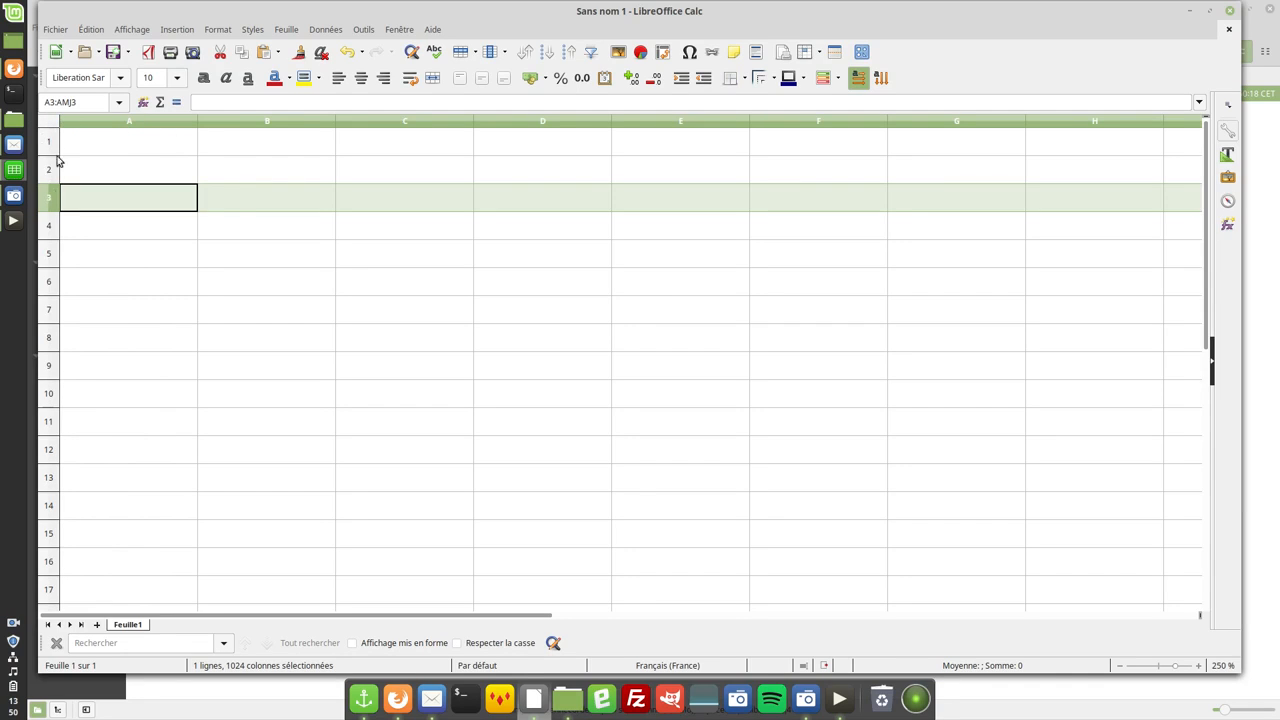
{"action": "left_click", "coordinate": [53, 122]}
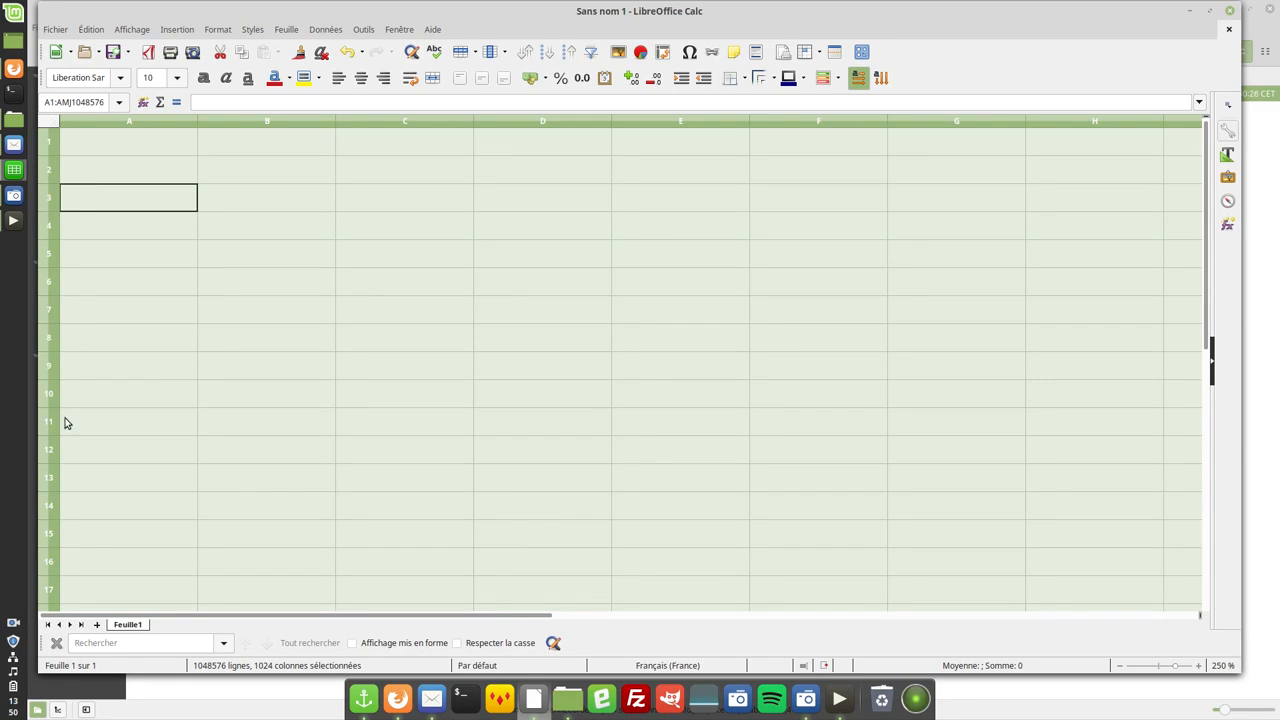
Add two new sheets to the workbook after Feuille1.
{"action": "left_click", "coordinate": [98, 625]}
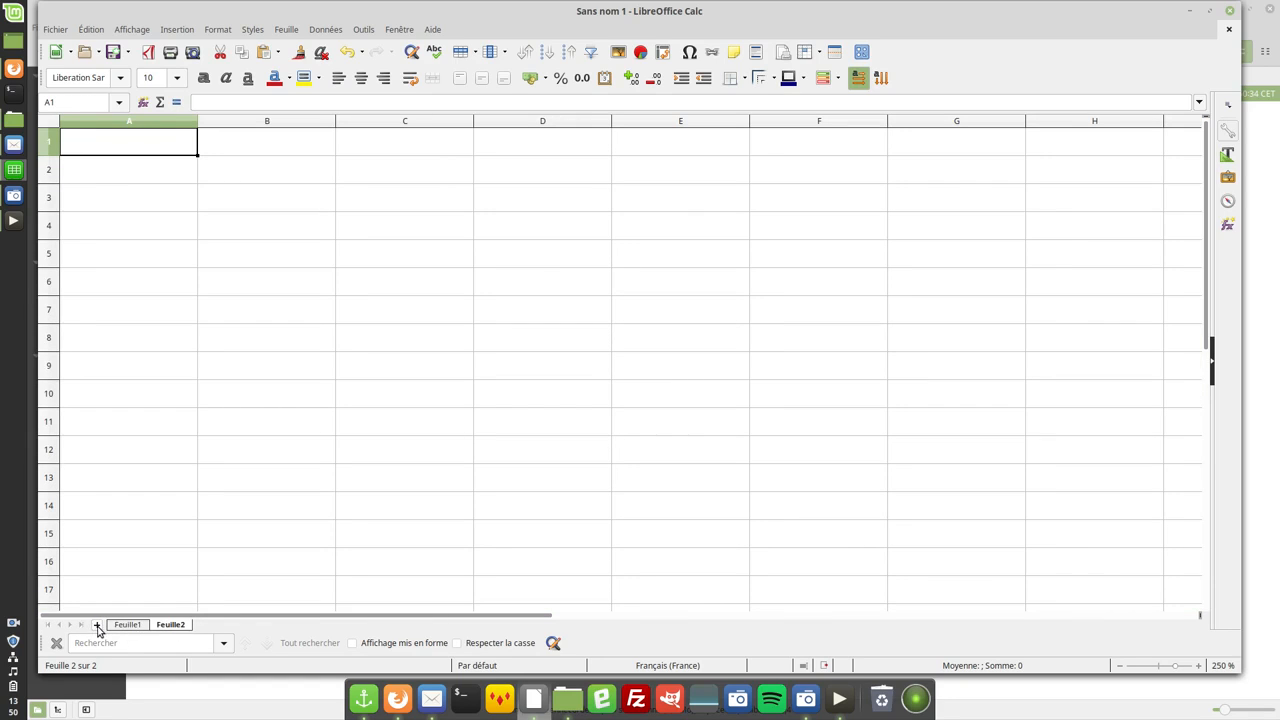
{"action": "left_click", "coordinate": [98, 626]}
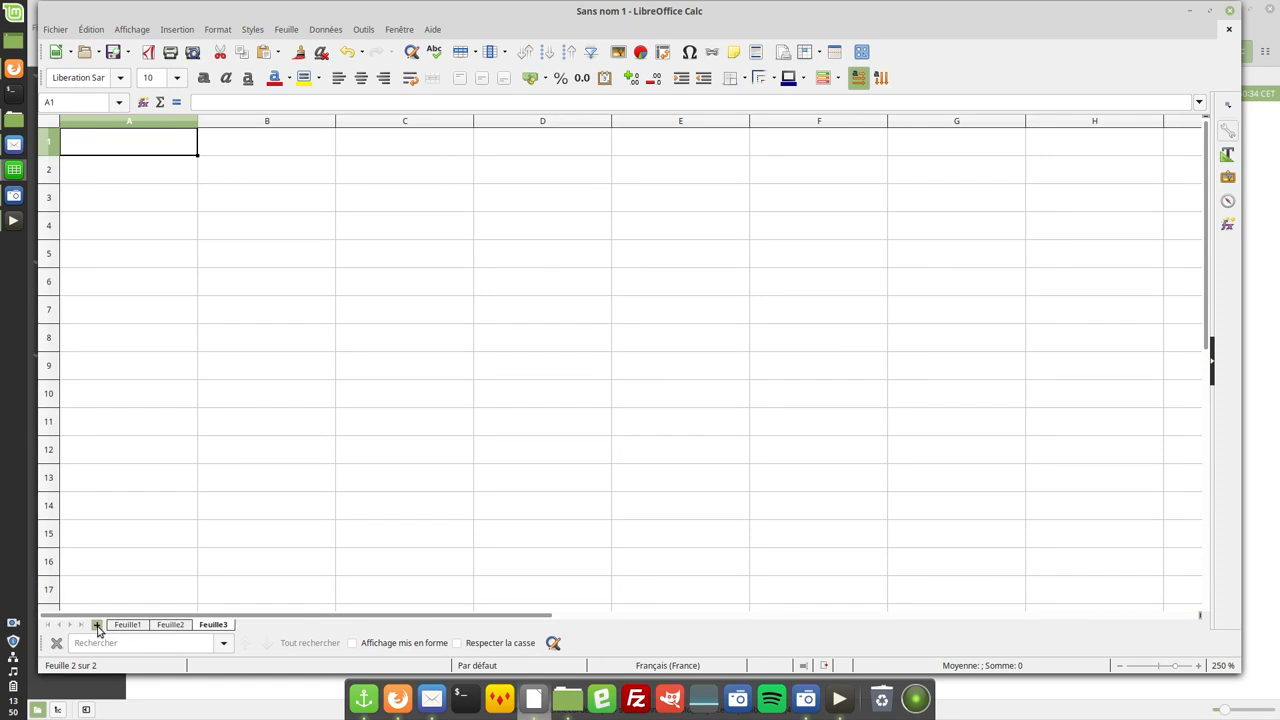
Delete the sheet Feuille2 and confirm its removal.
{"action": "left_click", "coordinate": [183, 626]}
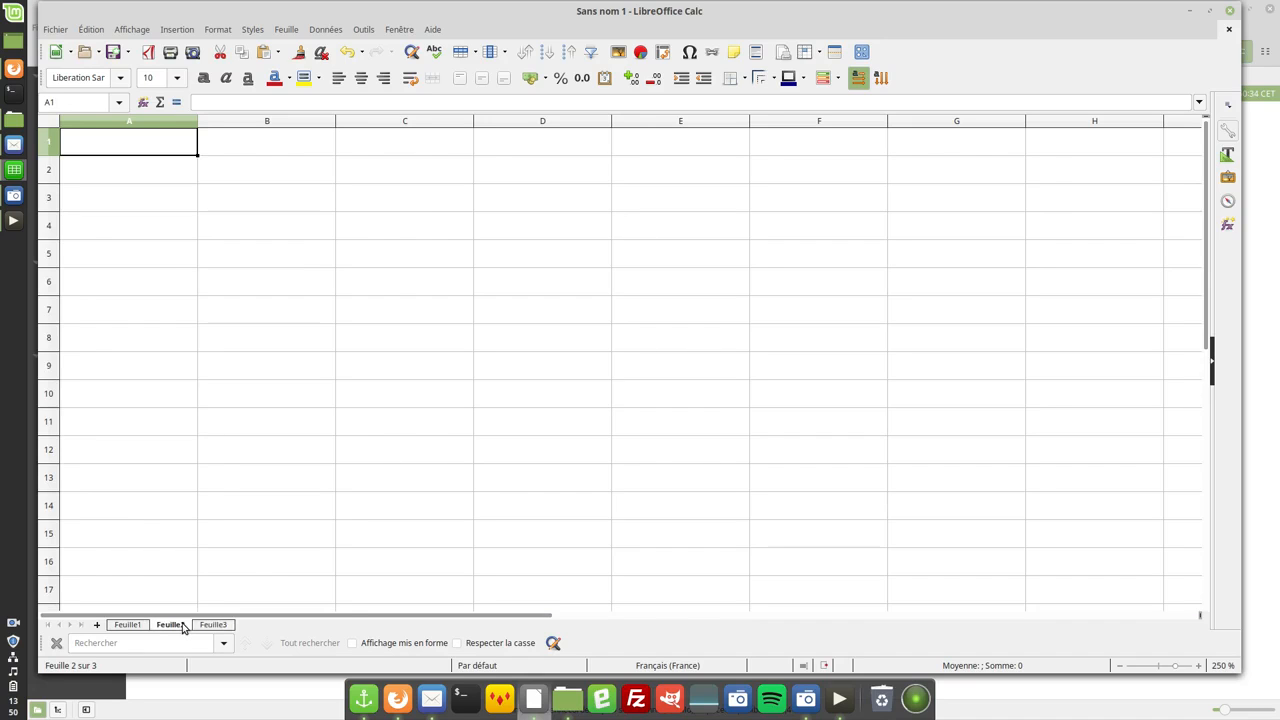
{"action": "right_click", "coordinate": [183, 626]}
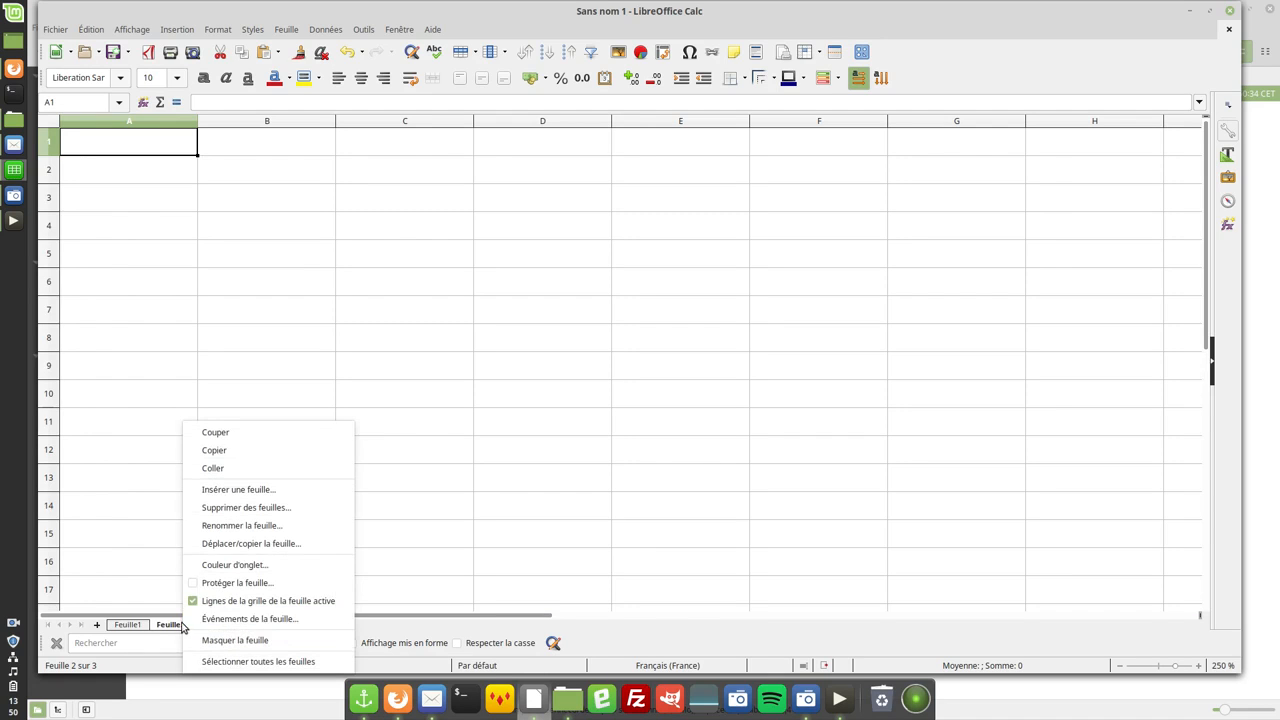
{"action": "left_click", "coordinate": [240, 508]}
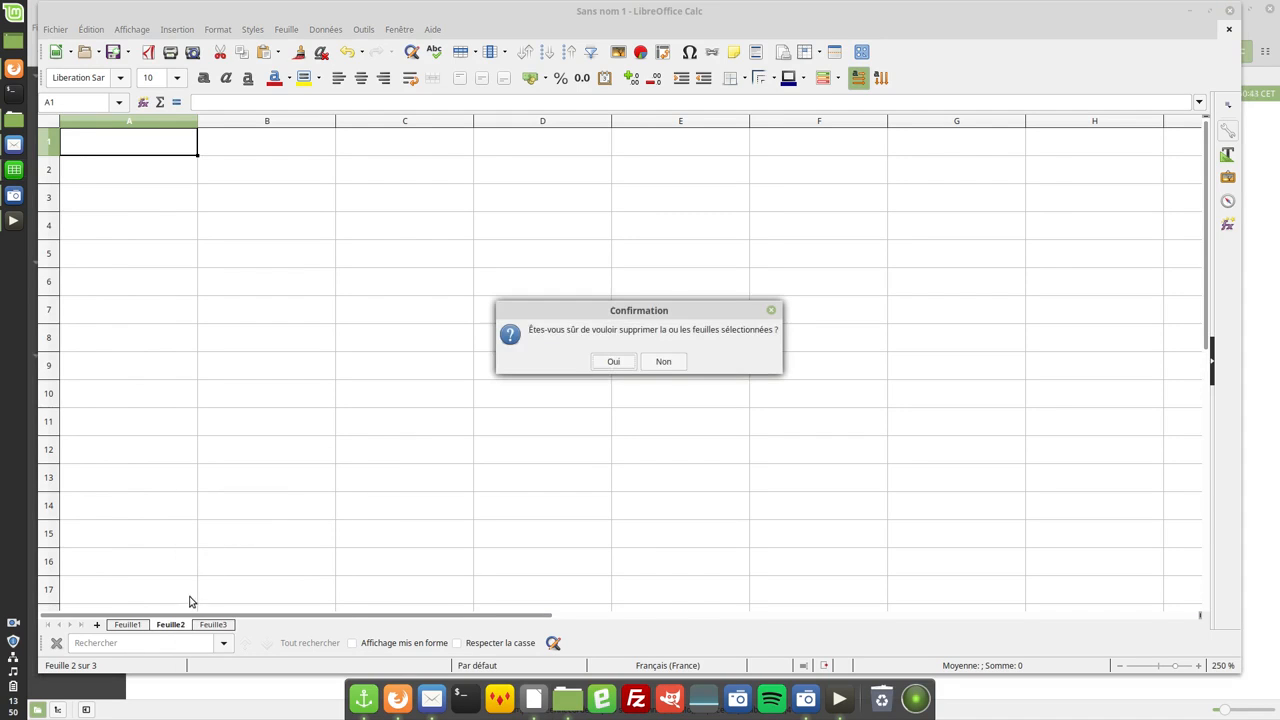
{"action": "left_click", "coordinate": [613, 362]}
{"action": "right_click", "coordinate": [183, 626]}
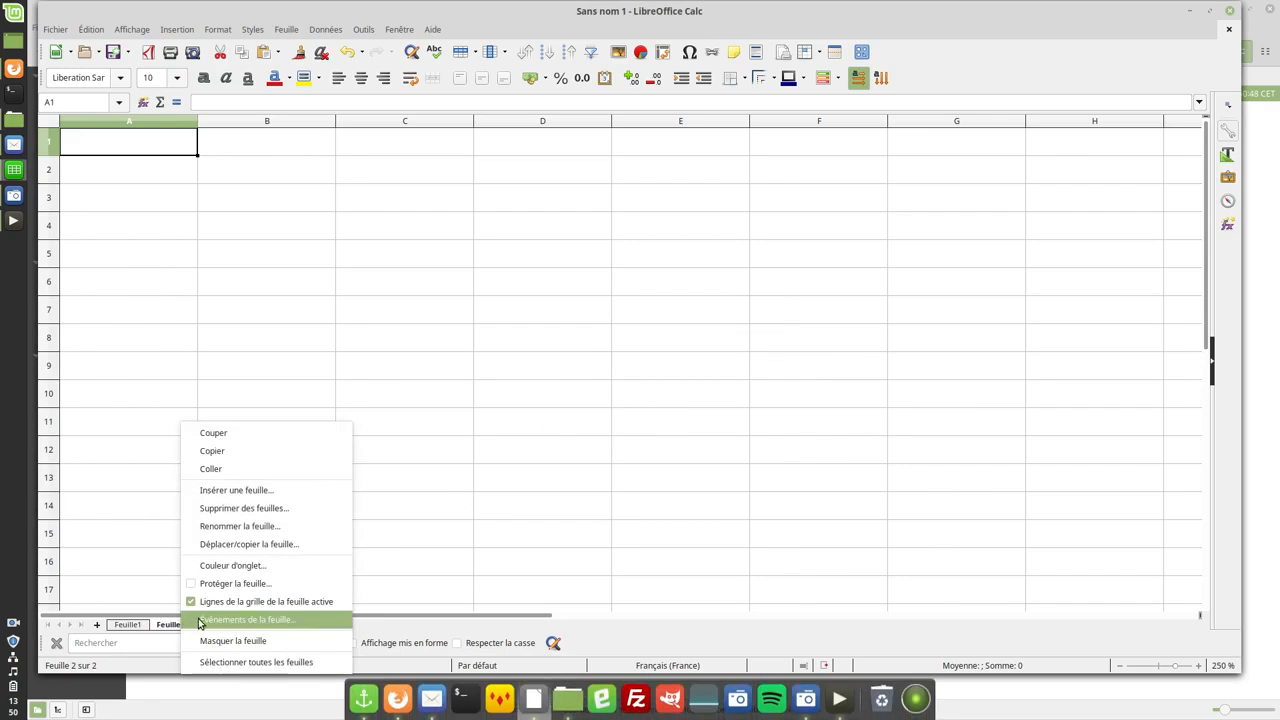
{"action": "left_click", "coordinate": [245, 492]}
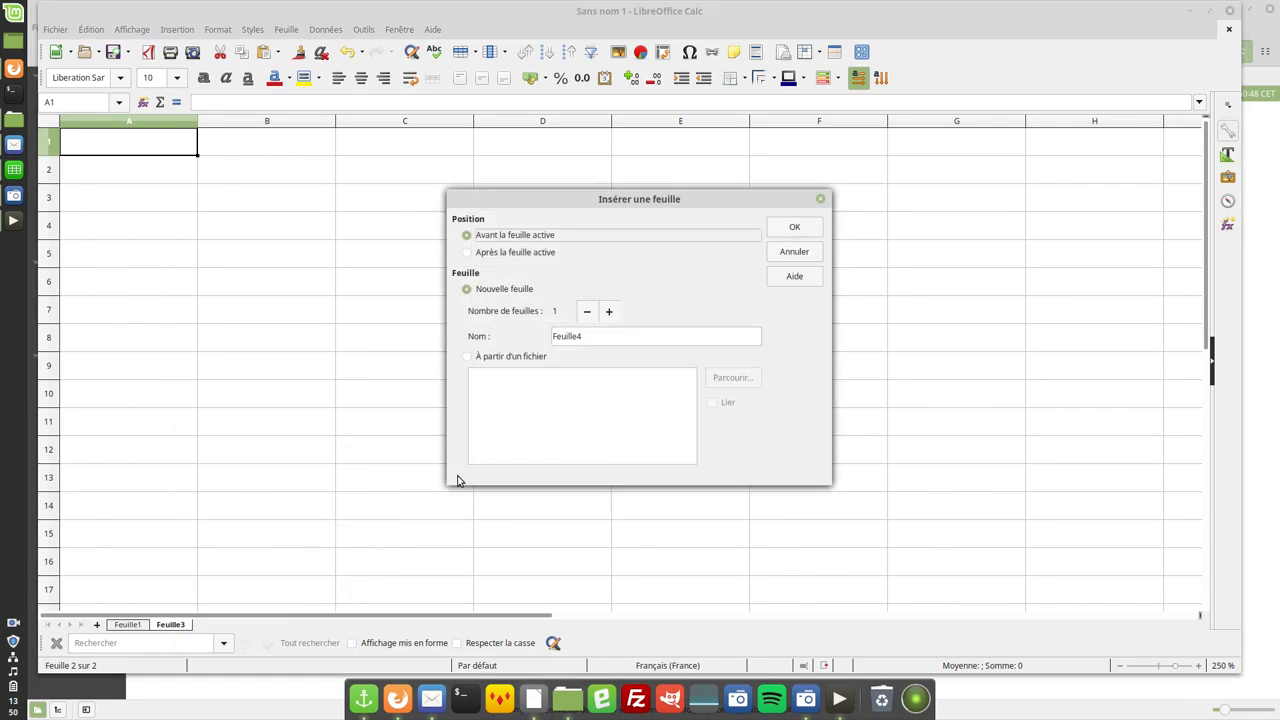
{"action": "left_click", "coordinate": [800, 254]}
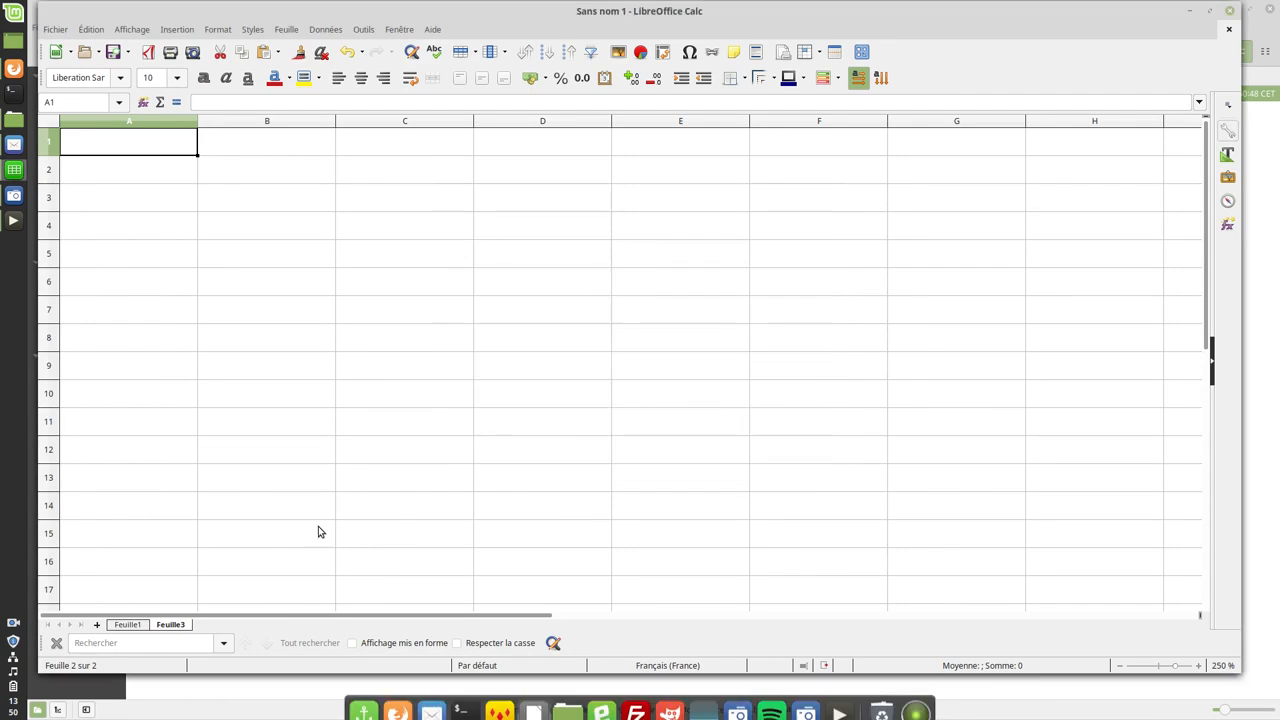
Delete the sheet Feuille3, keeping only Feuille1 in the workbook.
{"action": "right_click", "coordinate": [185, 626]}
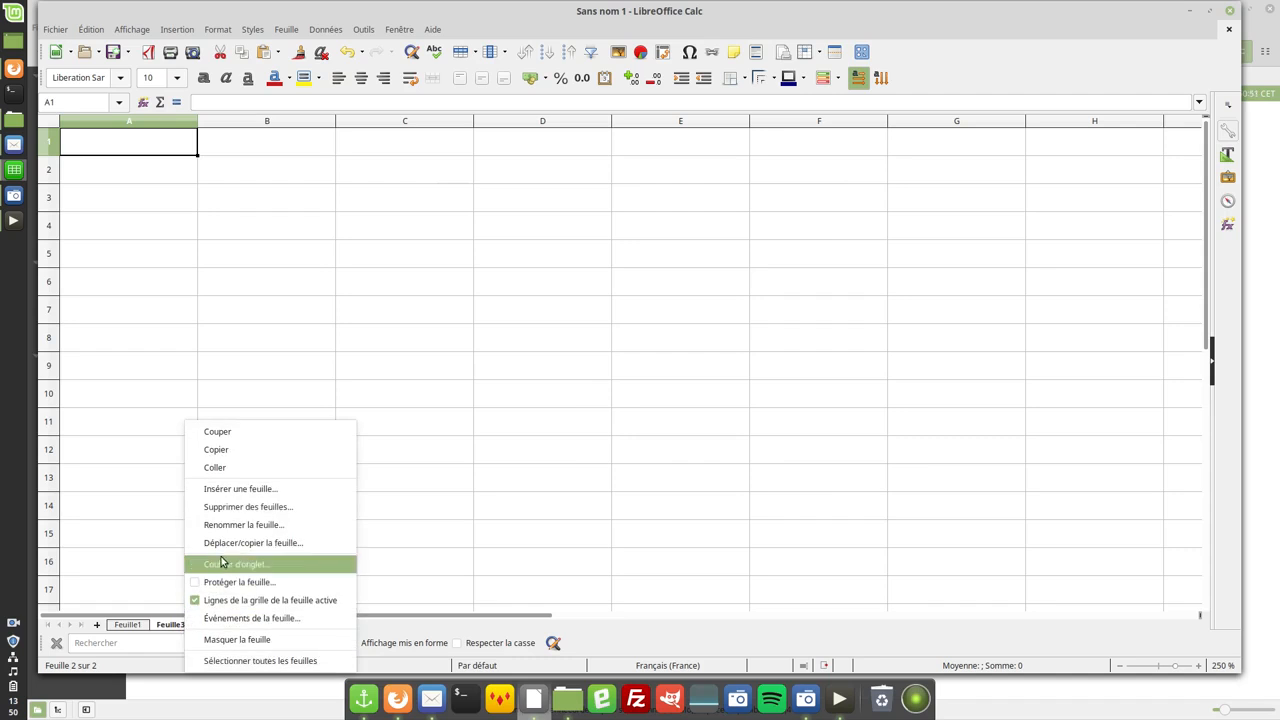
{"action": "left_click", "coordinate": [240, 505]}
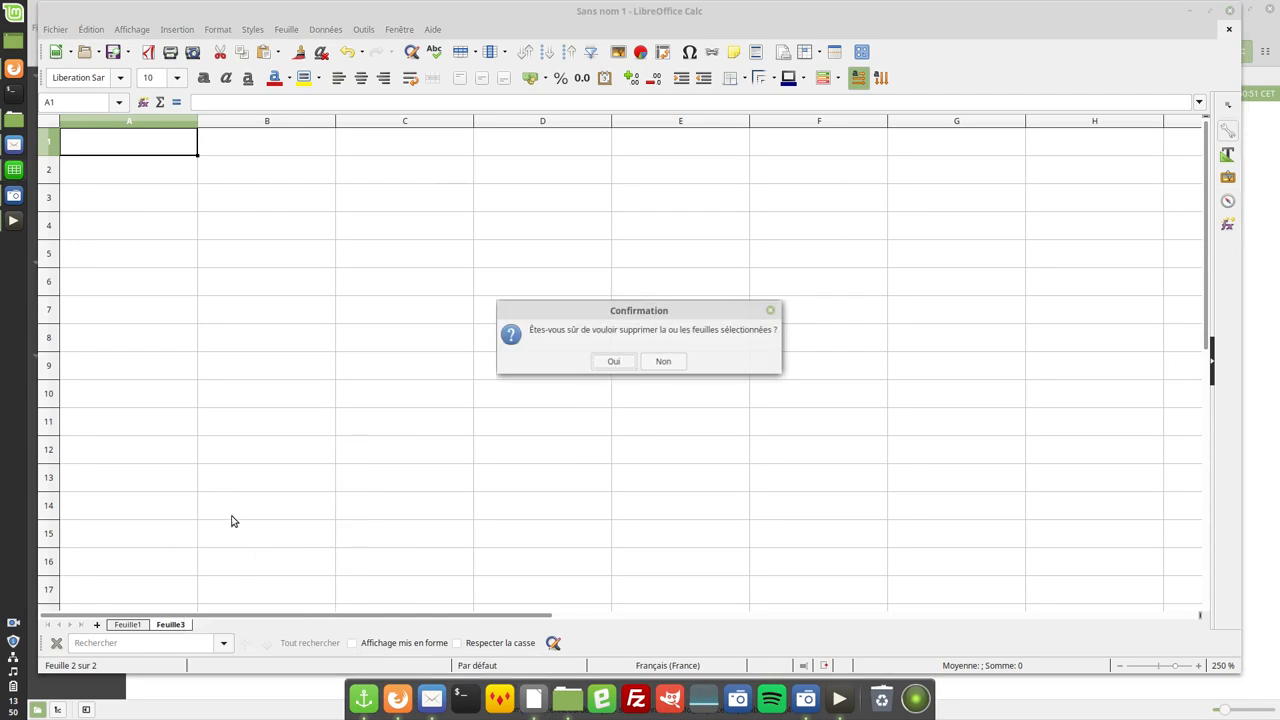
{"action": "left_click", "coordinate": [618, 362]}
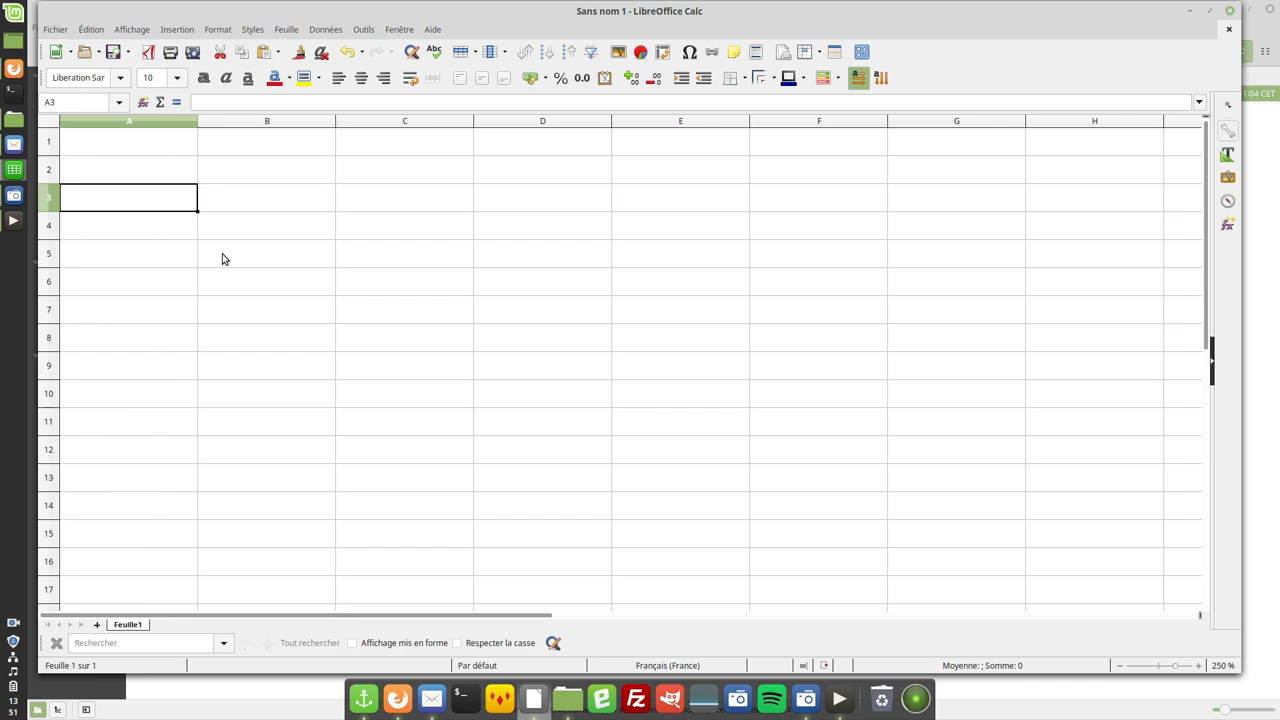
Enter the column headings "Libellé de l'article" in B1 and "Quantité" in C1.
{"action": "left_click", "coordinate": [300, 147]}
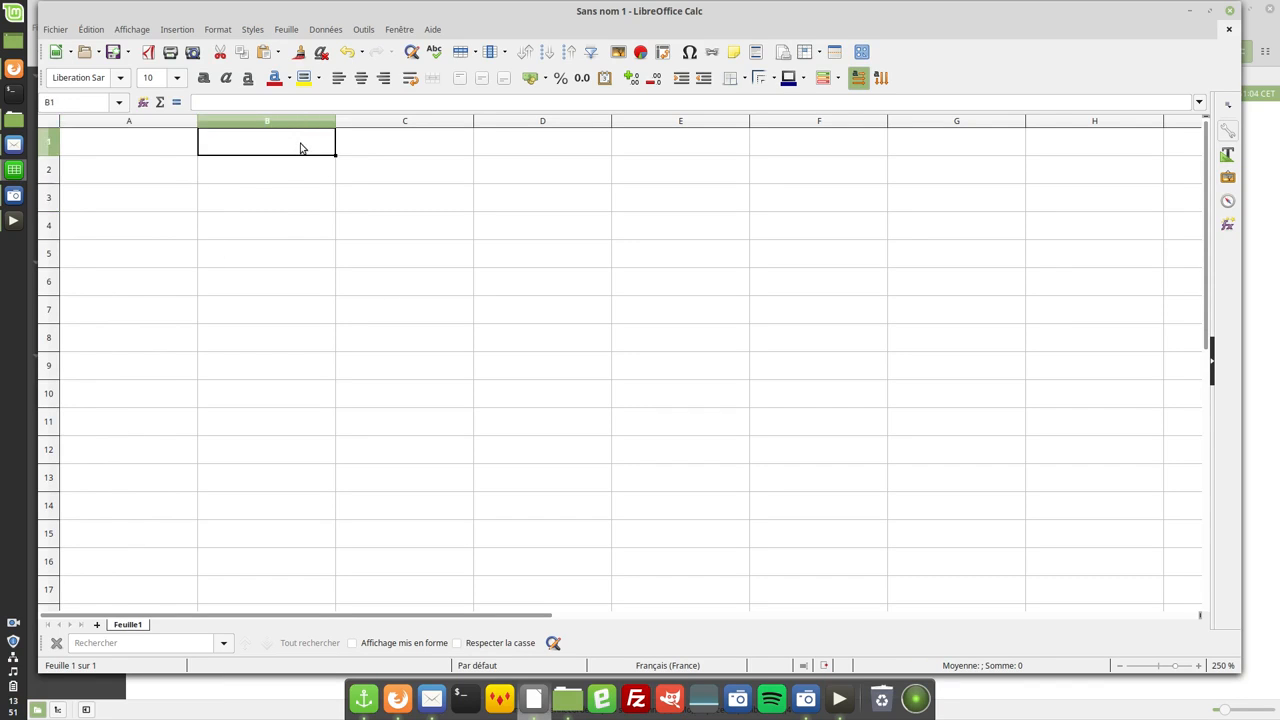
{"action": "type", "text": "Libellé"}
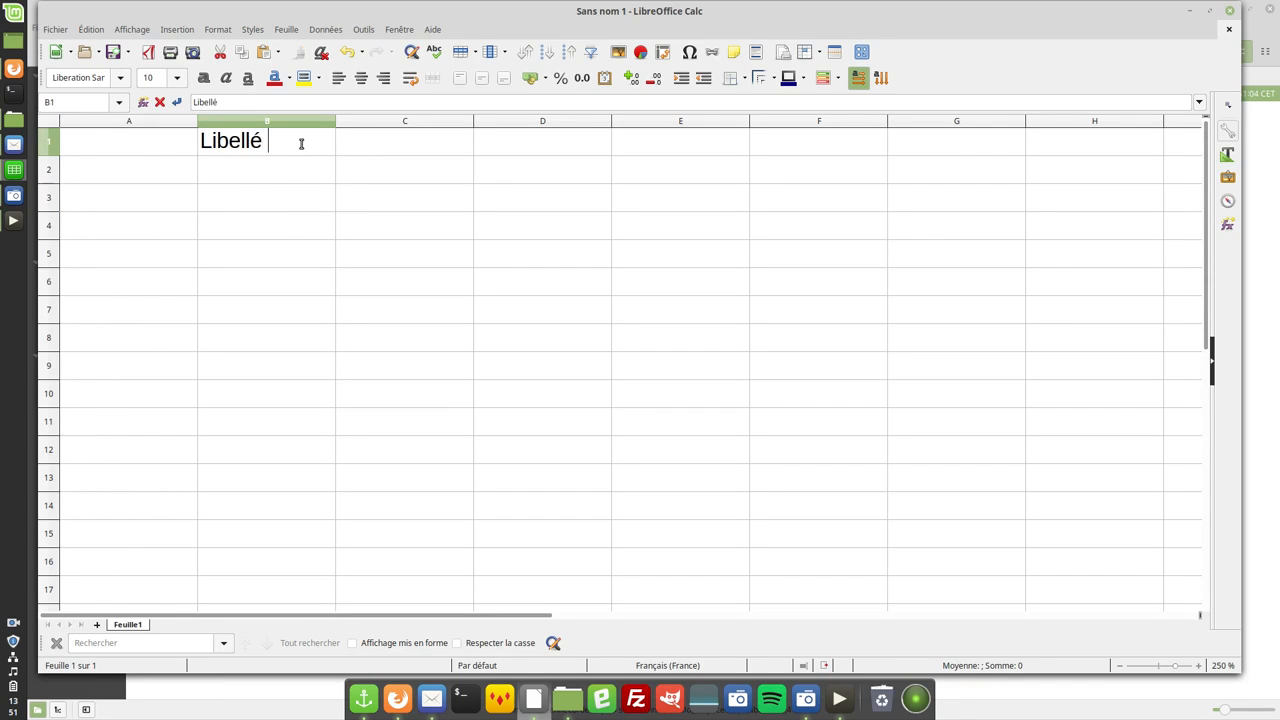
{"action": "type", "text": " de l'article"}
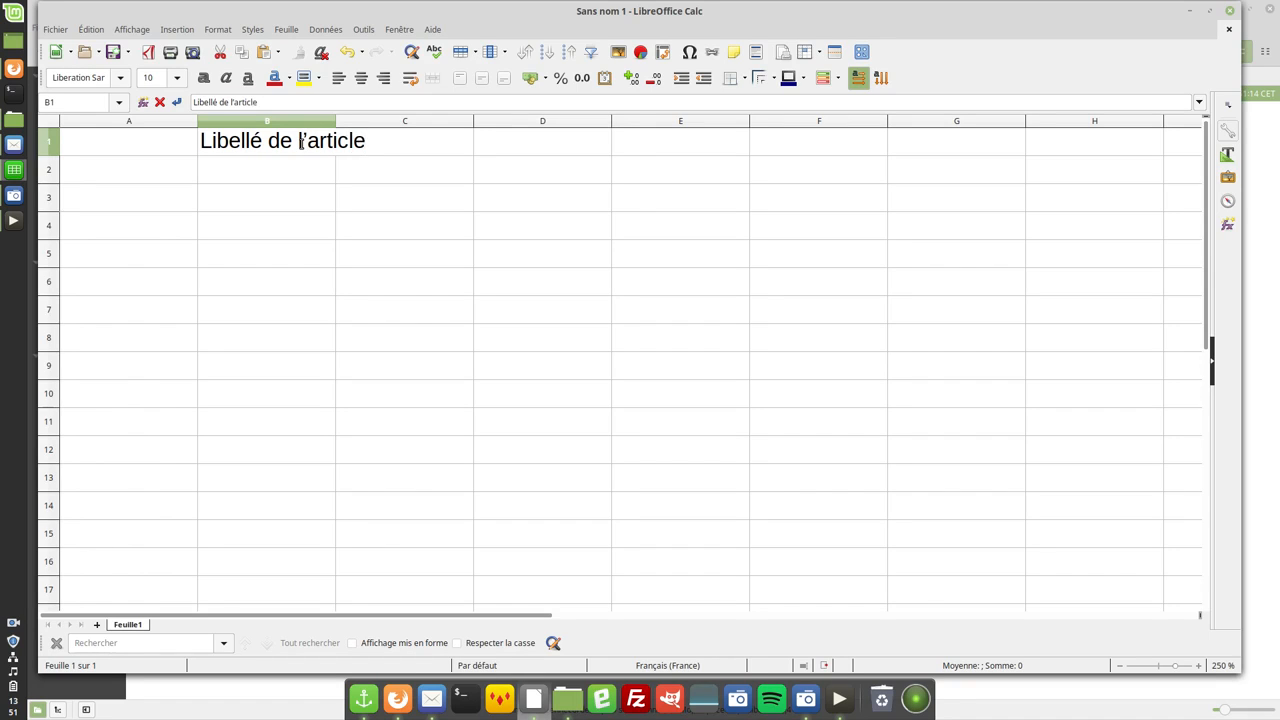
{"action": "key", "text": "Tab"}
{"action": "type", "text": "Qu"}
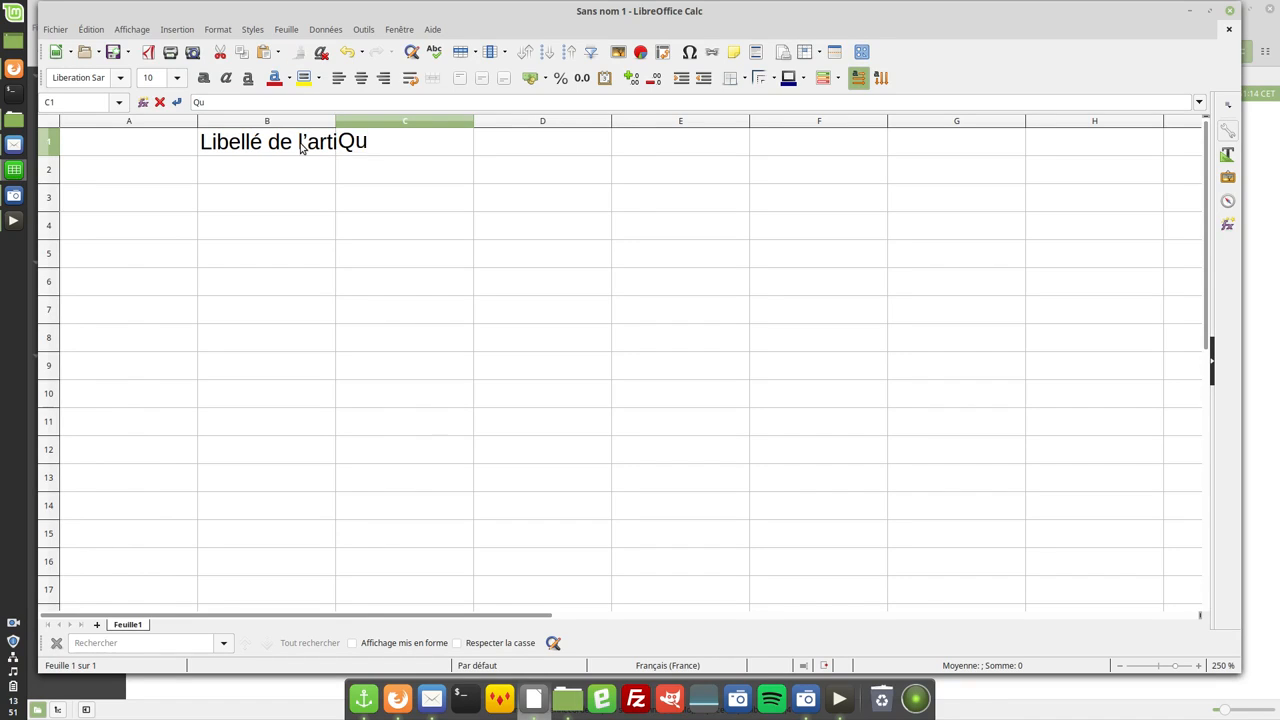
{"action": "type", "text": "antité"}
{"action": "key", "text": "Tab"}
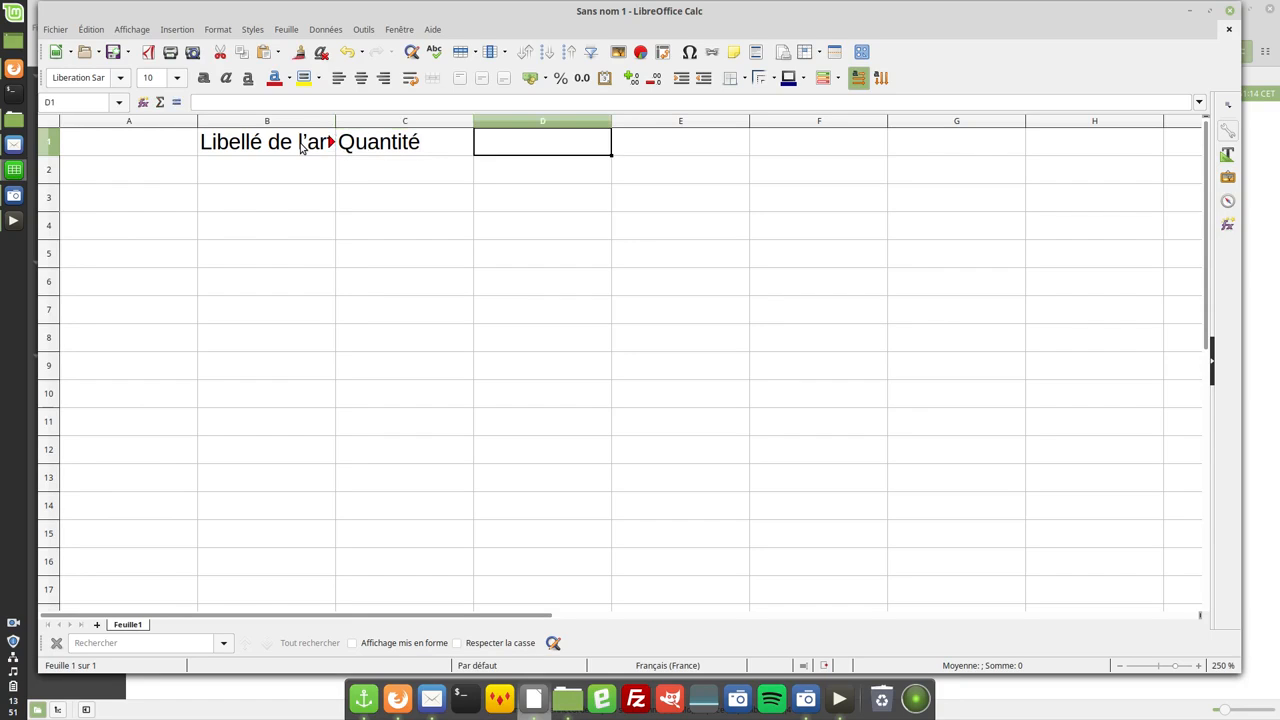
Enter the column headings "Prix Unitaire" in D1 and "Prix total" in E1.
{"action": "type", "text": "Pri"}
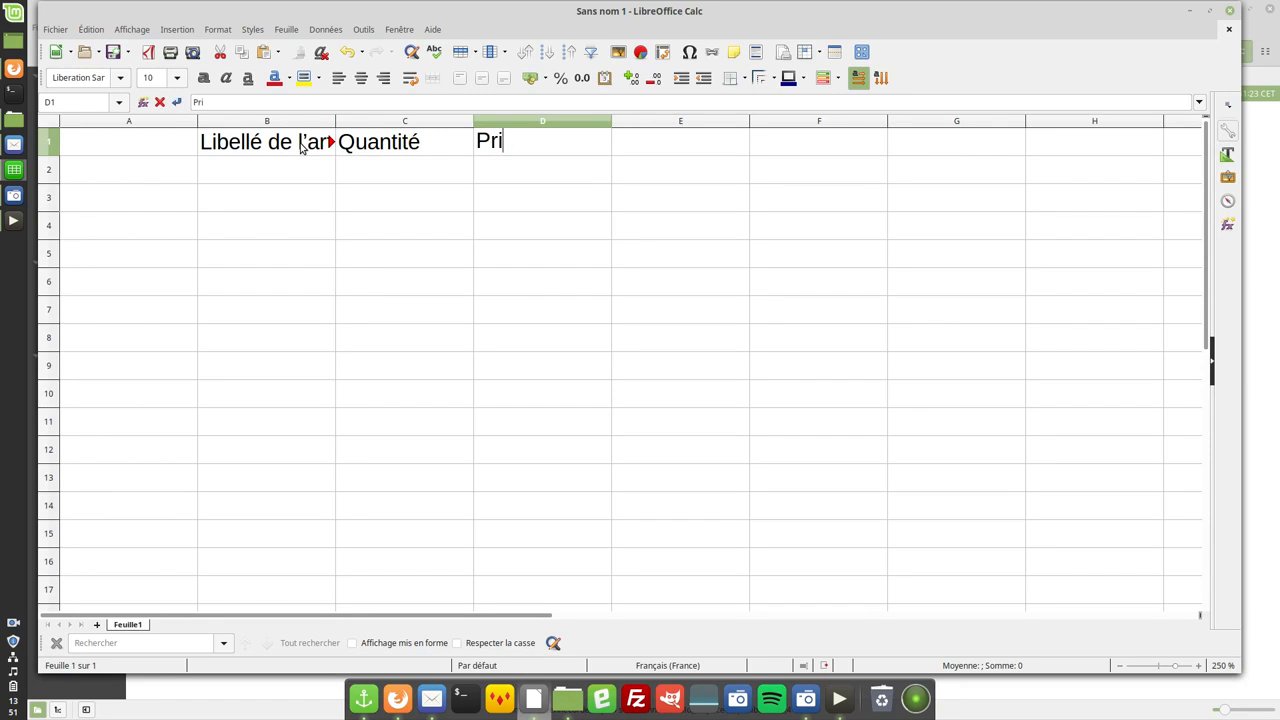
{"action": "type", "text": "x Unitaire"}
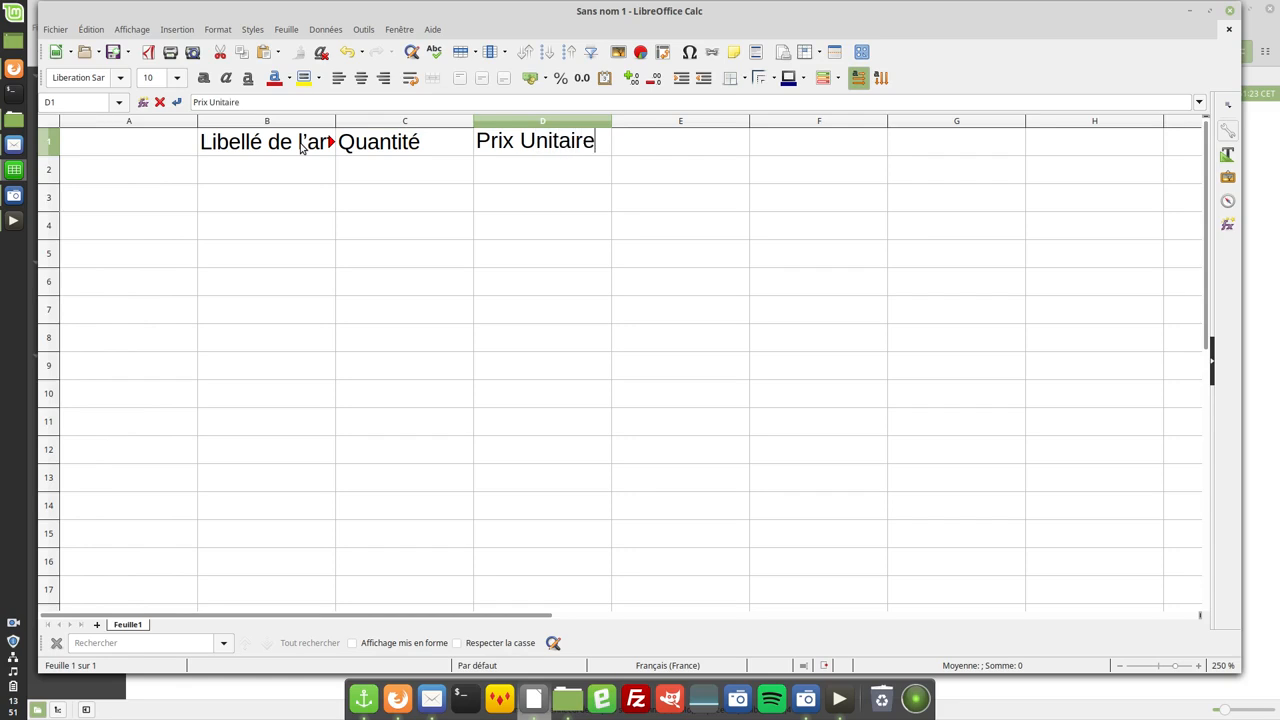
{"action": "key", "text": "Tab"}
{"action": "type", "text": "P"}
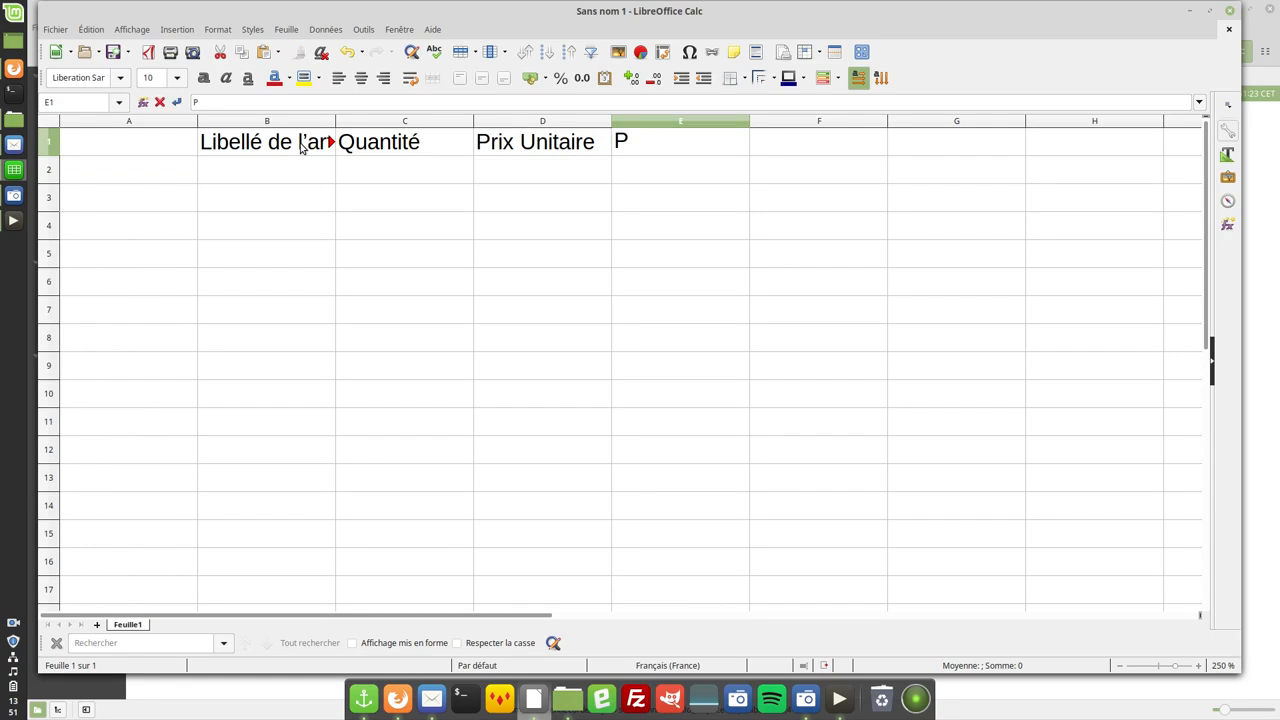
{"action": "type", "text": "rix total"}
{"action": "key", "text": "Return"}
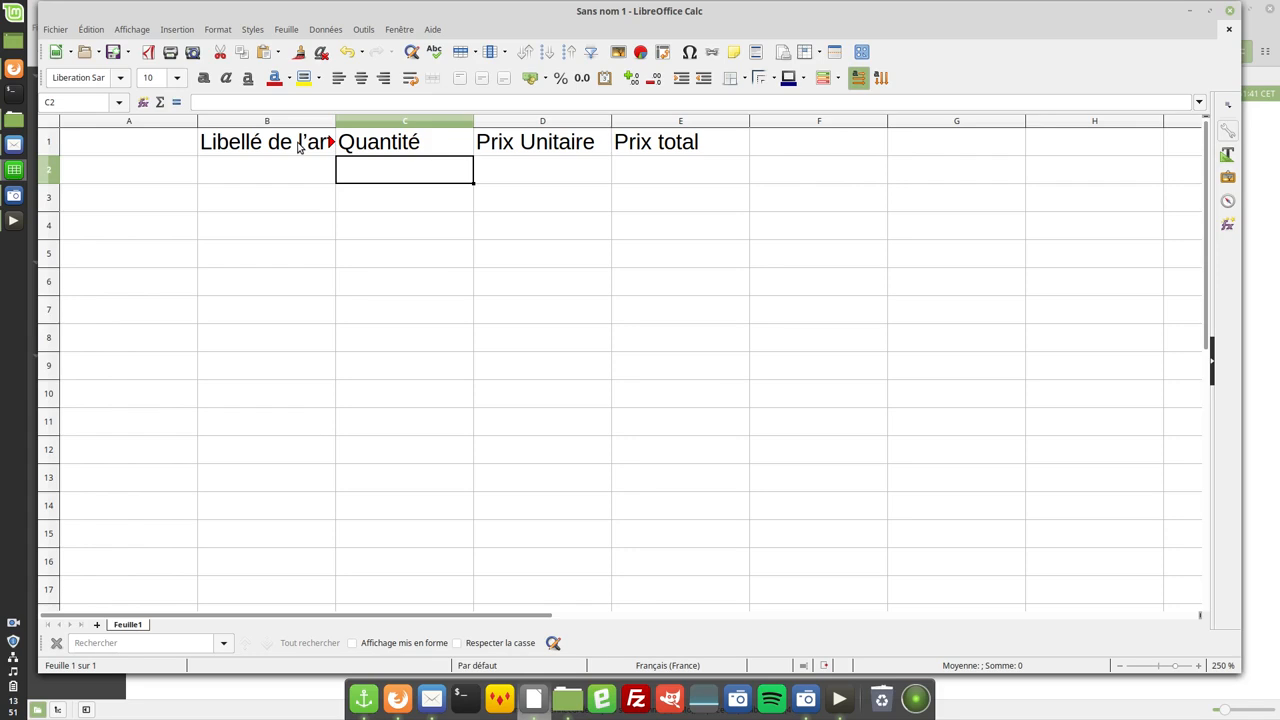
Fit the width of column B to its content, then do the same for all columns of the sheet.
{"action": "left_click", "coordinate": [247, 124]}
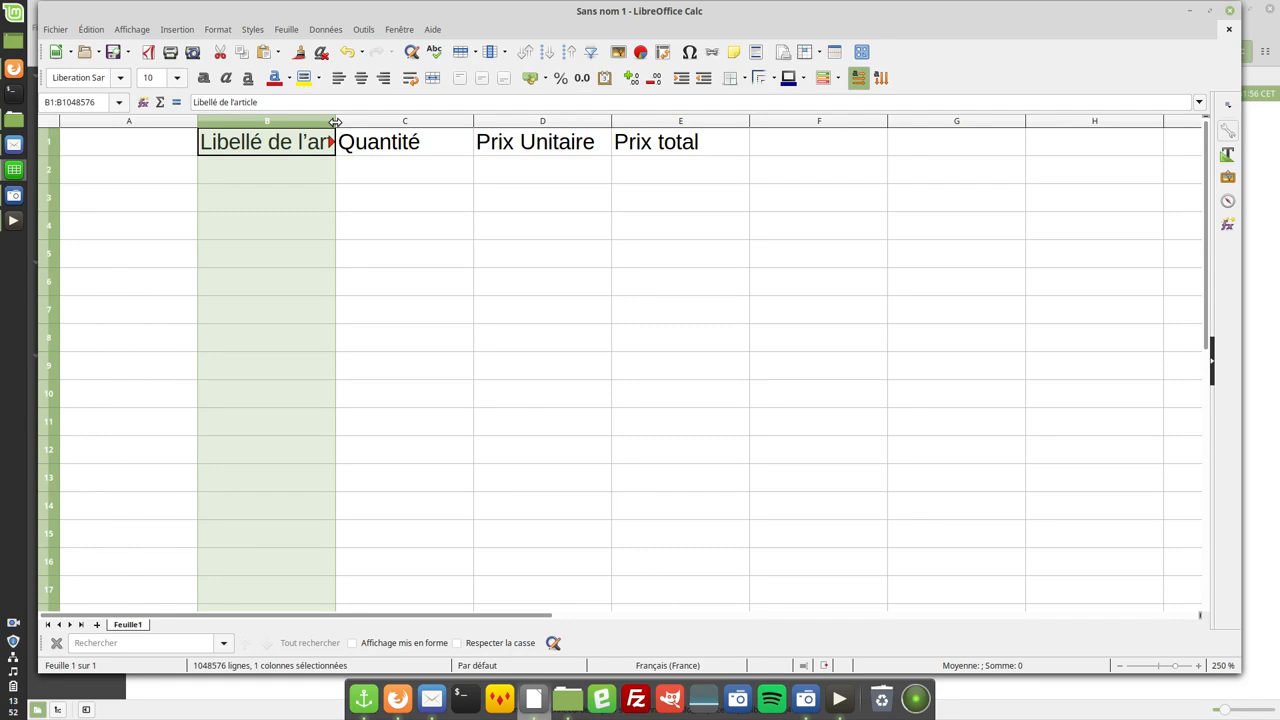
{"action": "double_click", "coordinate": [335, 121]}
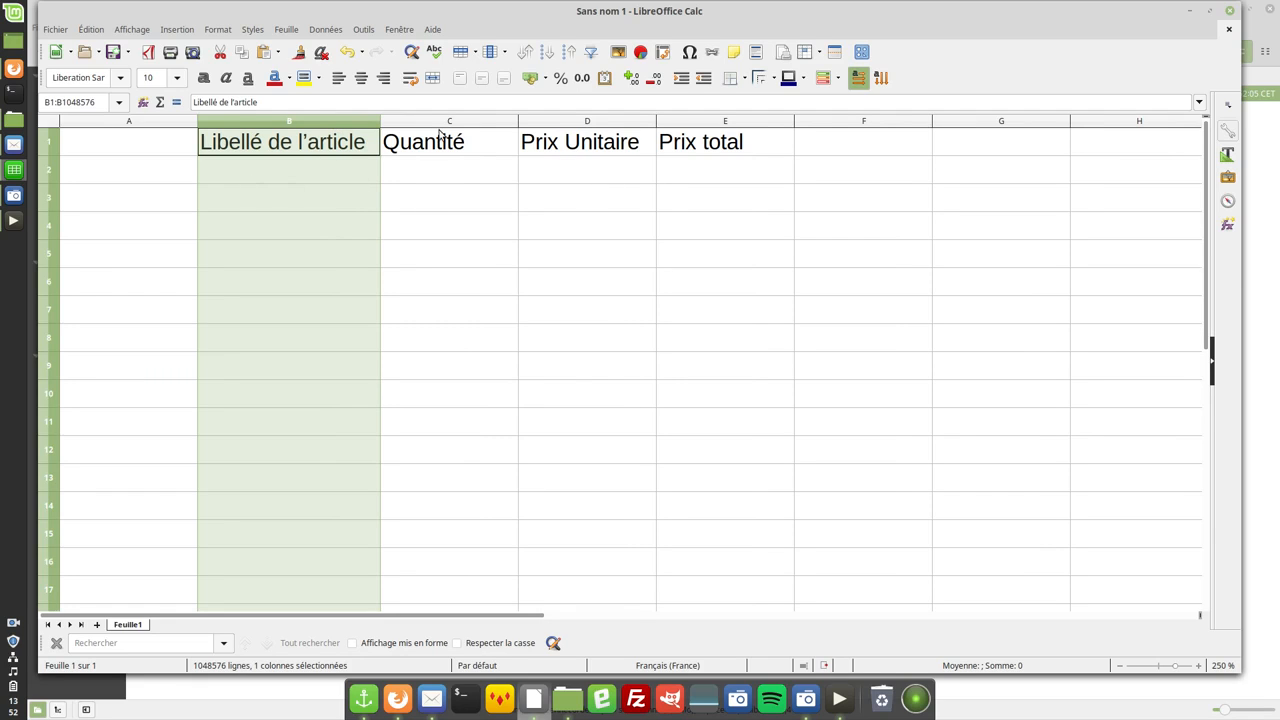
{"action": "left_click", "coordinate": [53, 121]}
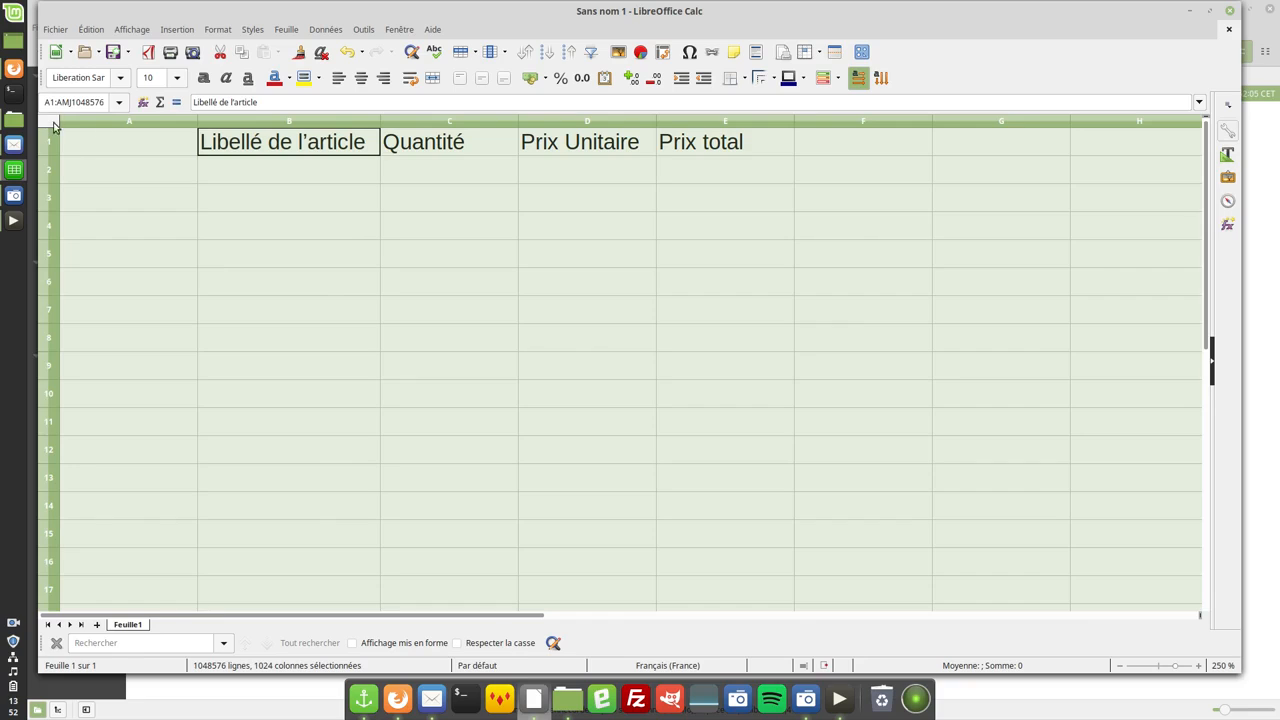
{"action": "double_click", "coordinate": [380, 121]}
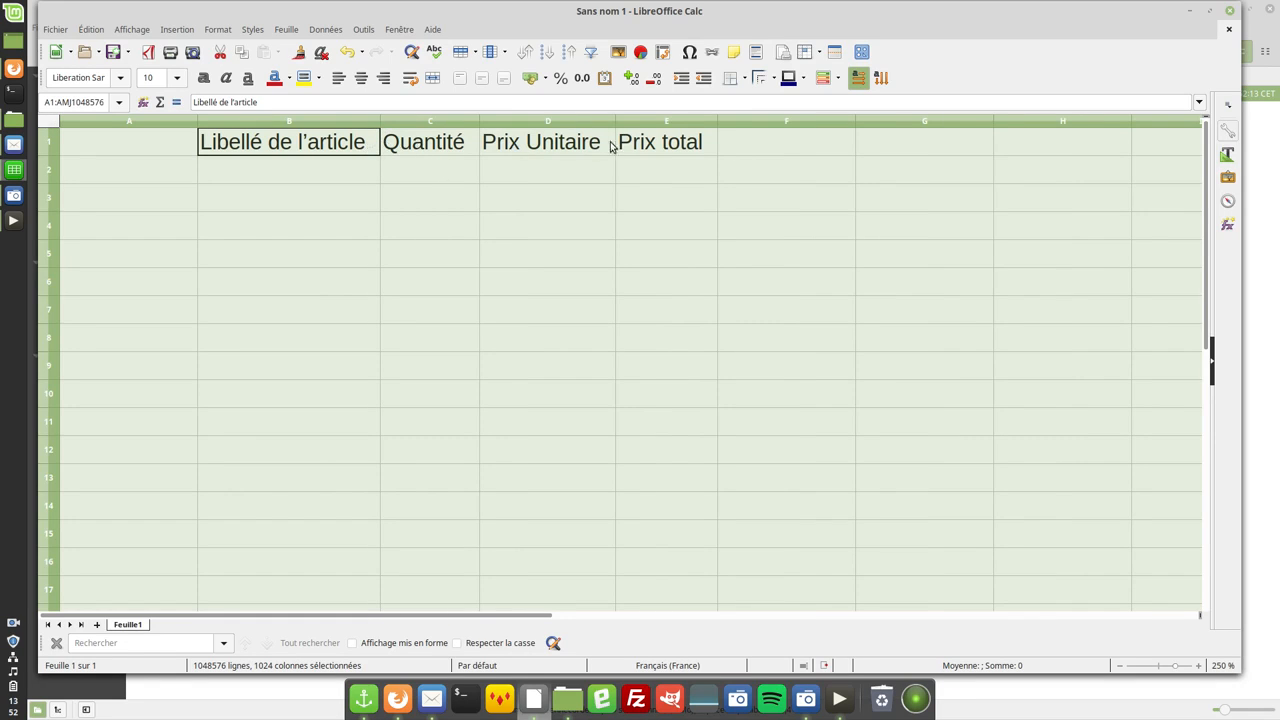
{"action": "left_click", "coordinate": [496, 314]}
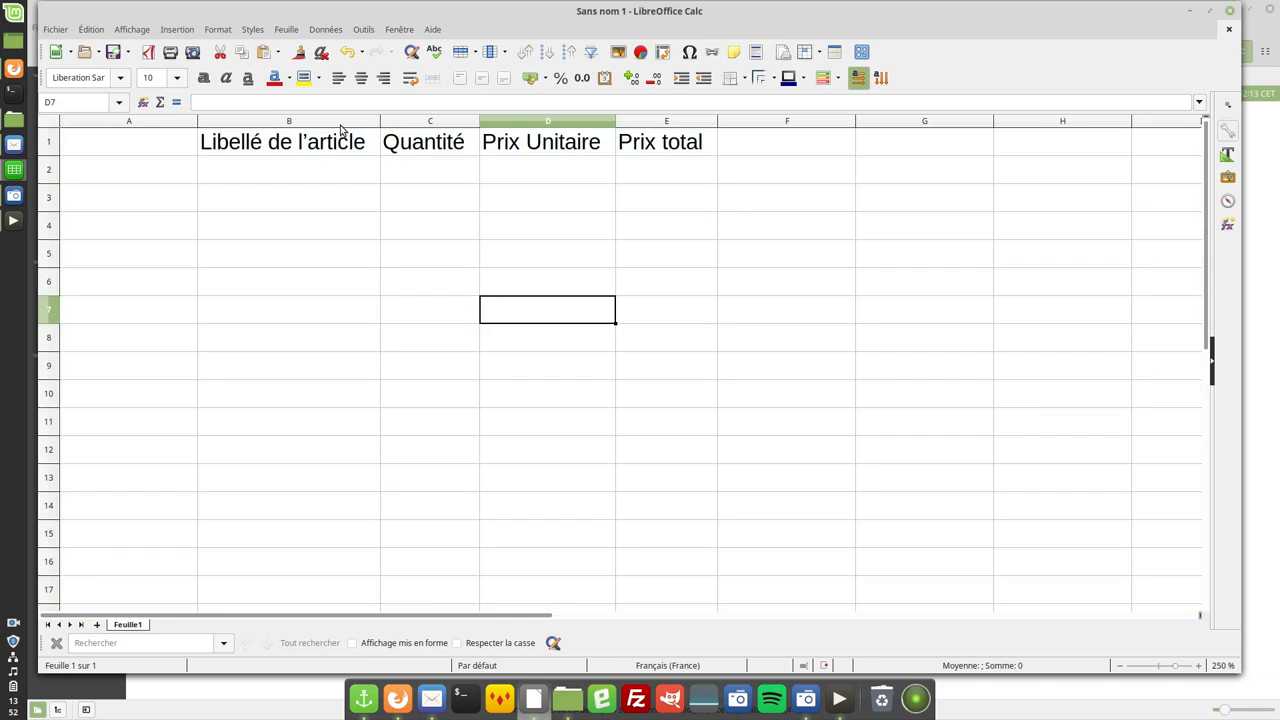
Try widening columns B and C together to the same width, and undo the resizing.
{"action": "left_click_drag", "start_coordinate": [342, 121], "coordinate": [418, 128]}
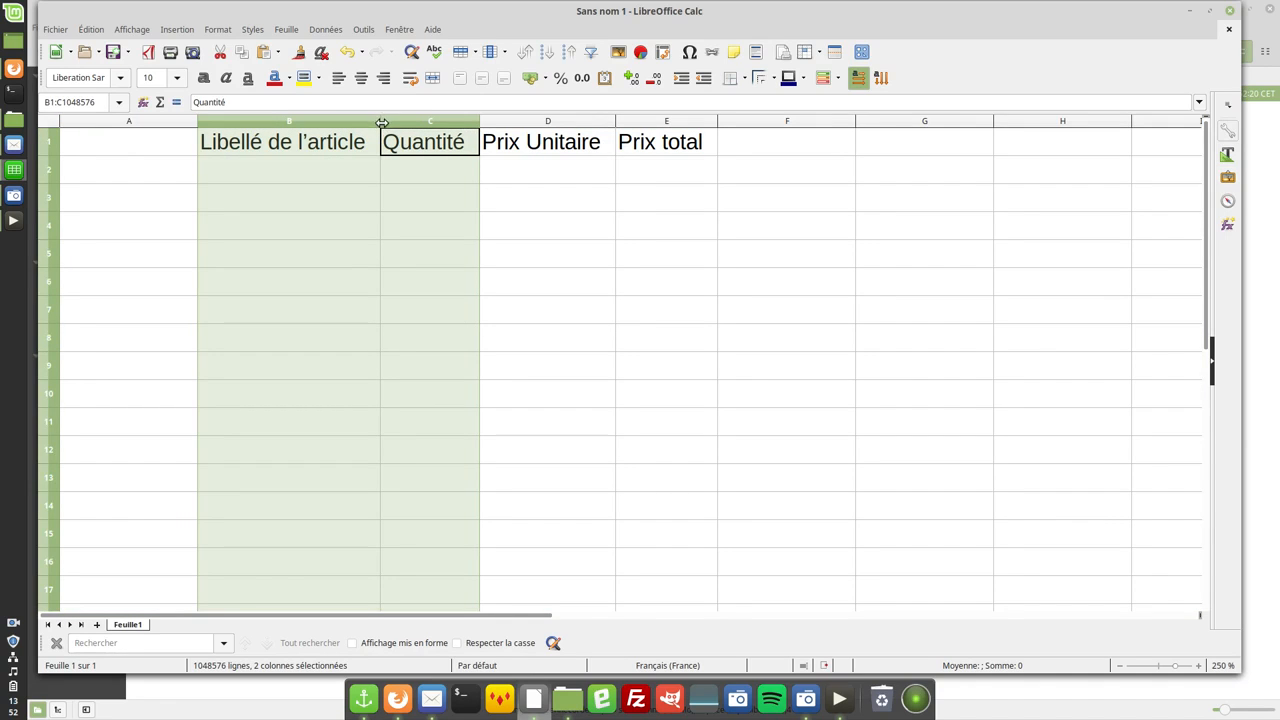
{"action": "left_click_drag", "start_coordinate": [380, 119], "coordinate": [475, 135]}
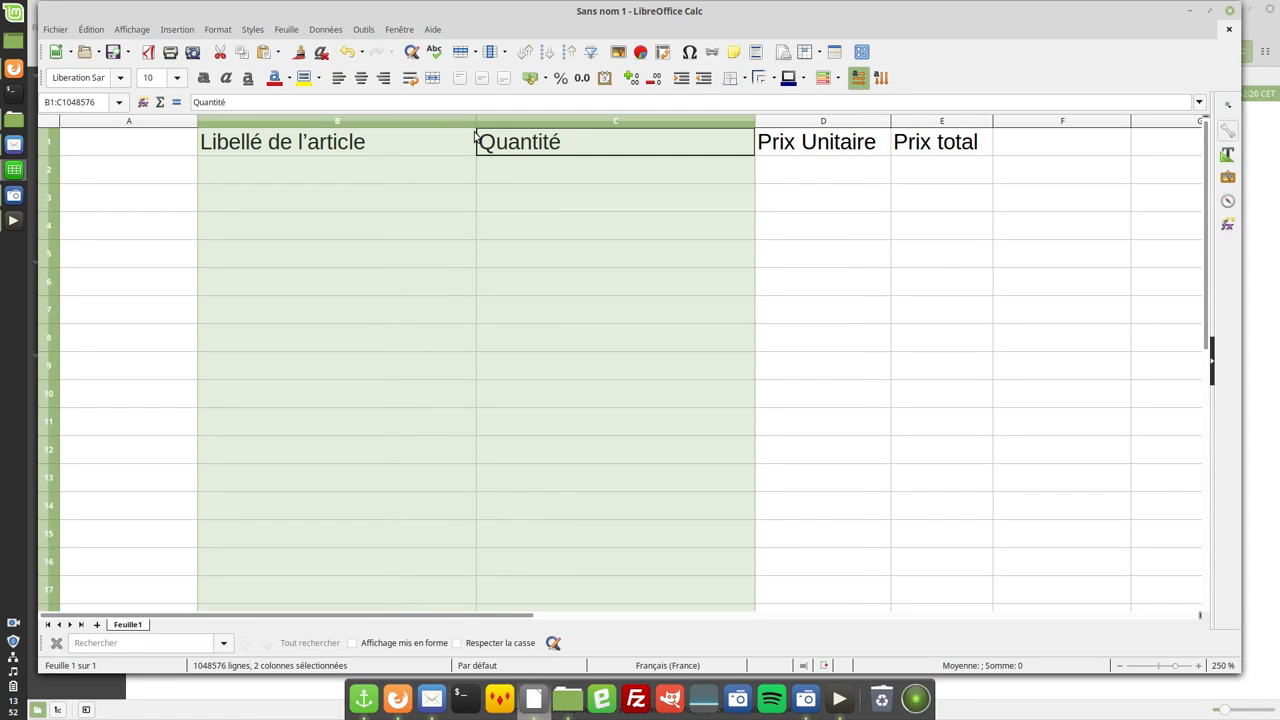
{"action": "left_click", "coordinate": [346, 53]}
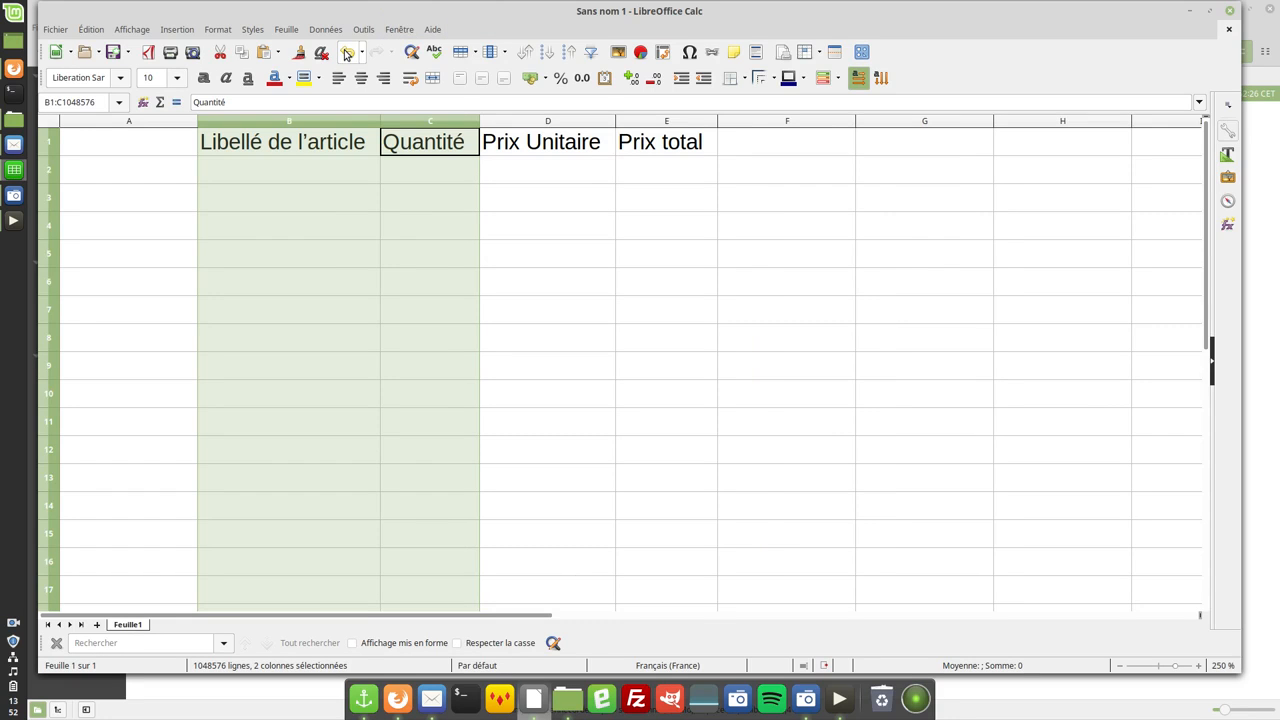
{"action": "left_click", "coordinate": [280, 170]}
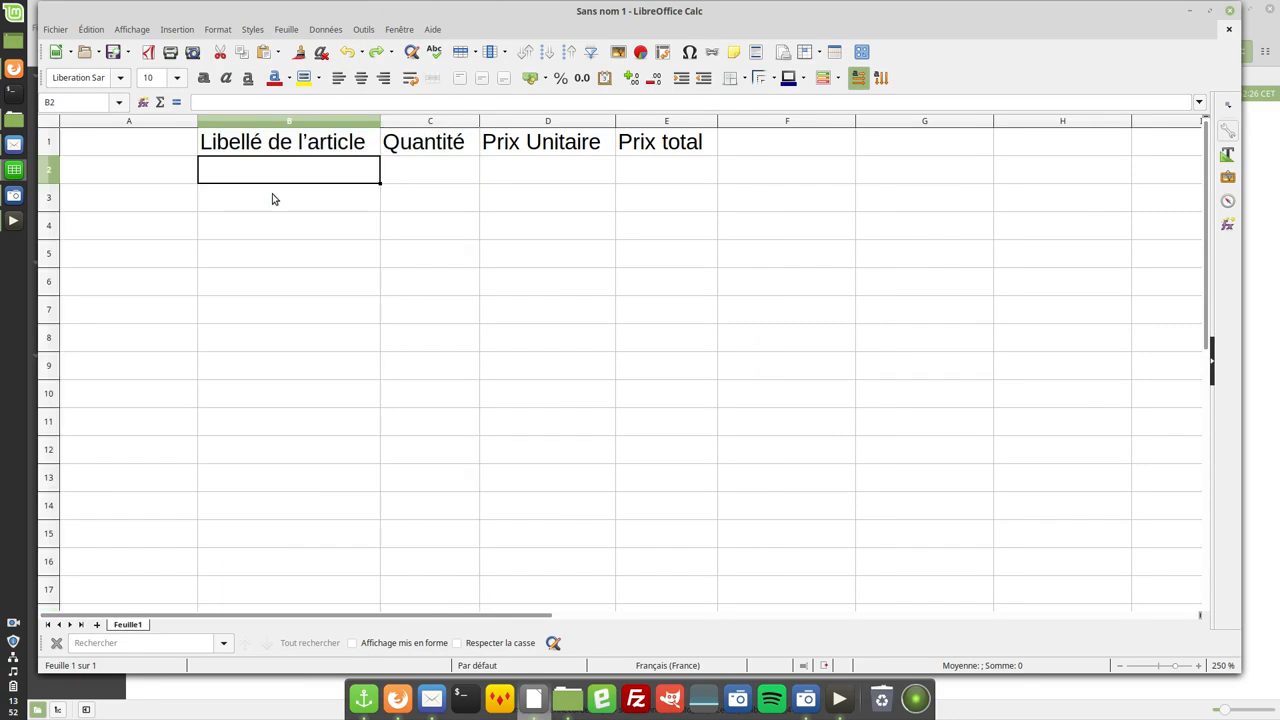
{"action": "left_click", "coordinate": [46, 30]}
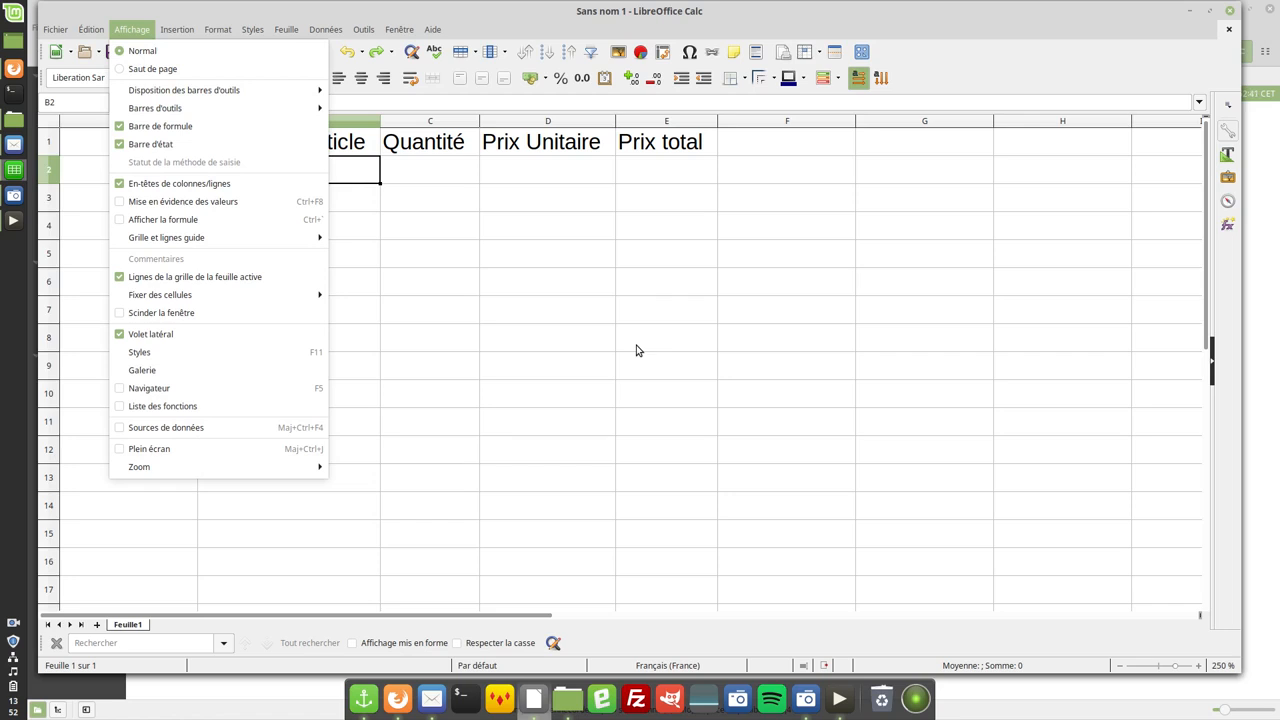
{"action": "left_click", "coordinate": [813, 275]}
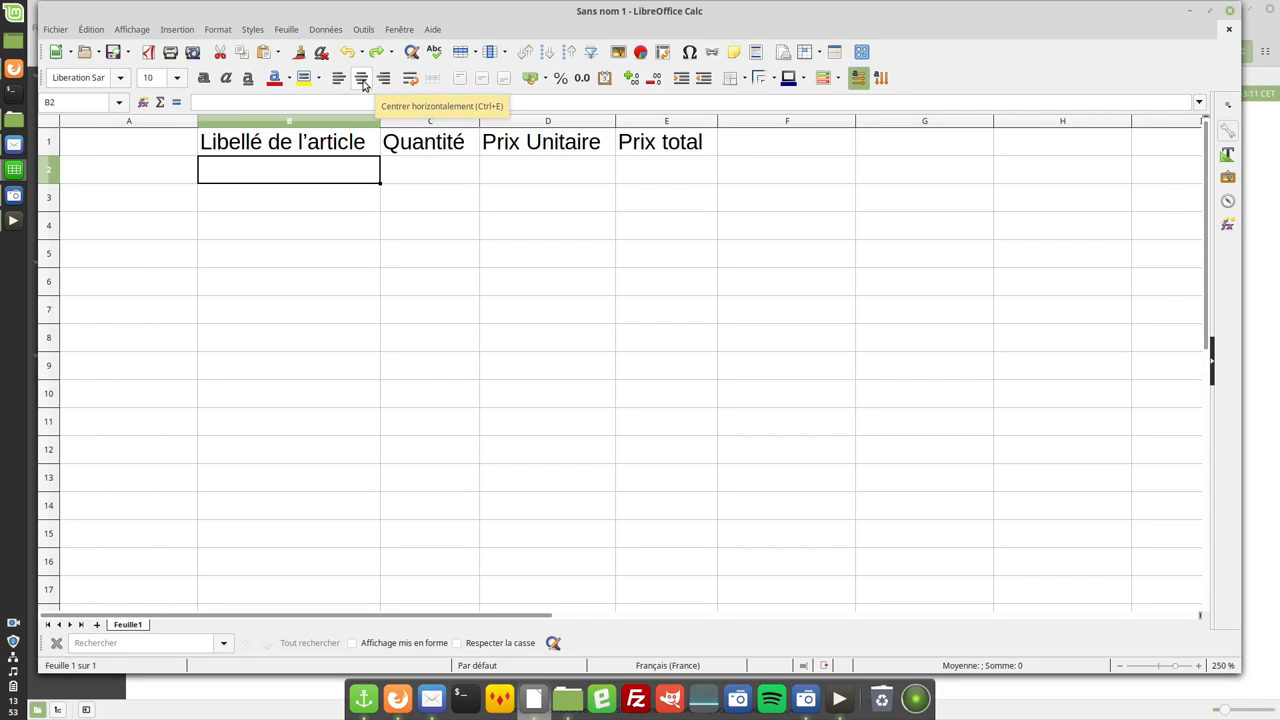
{"action": "left_click", "coordinate": [264, 256]}
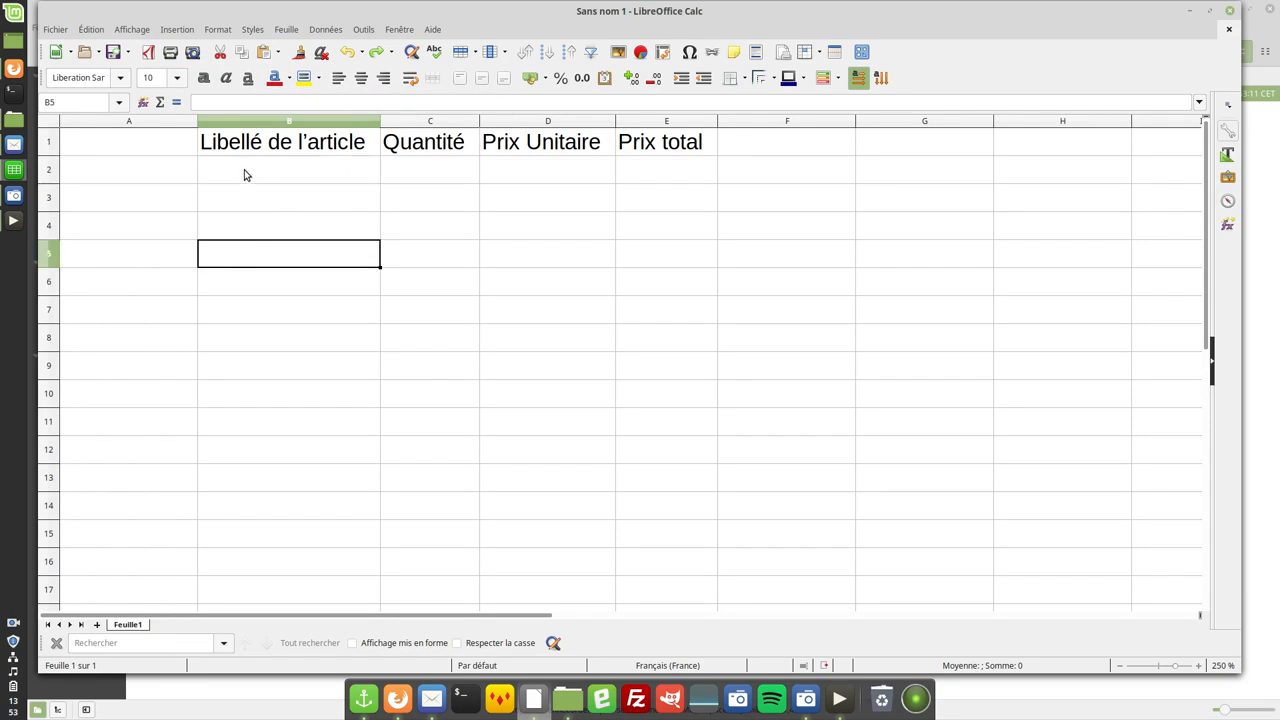
Enter the quantity 1 in C2 and the unit price 2 in D2.
{"action": "left_click", "coordinate": [243, 174]}
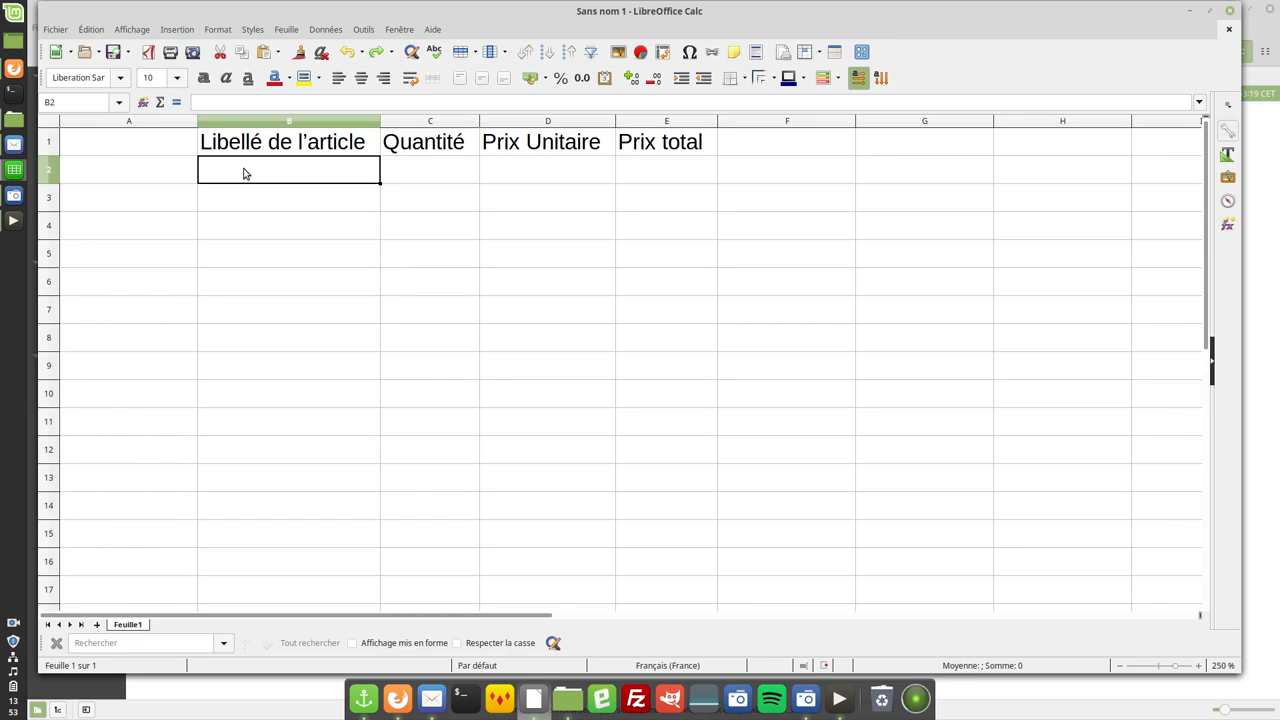
{"action": "key", "text": "Tab"}
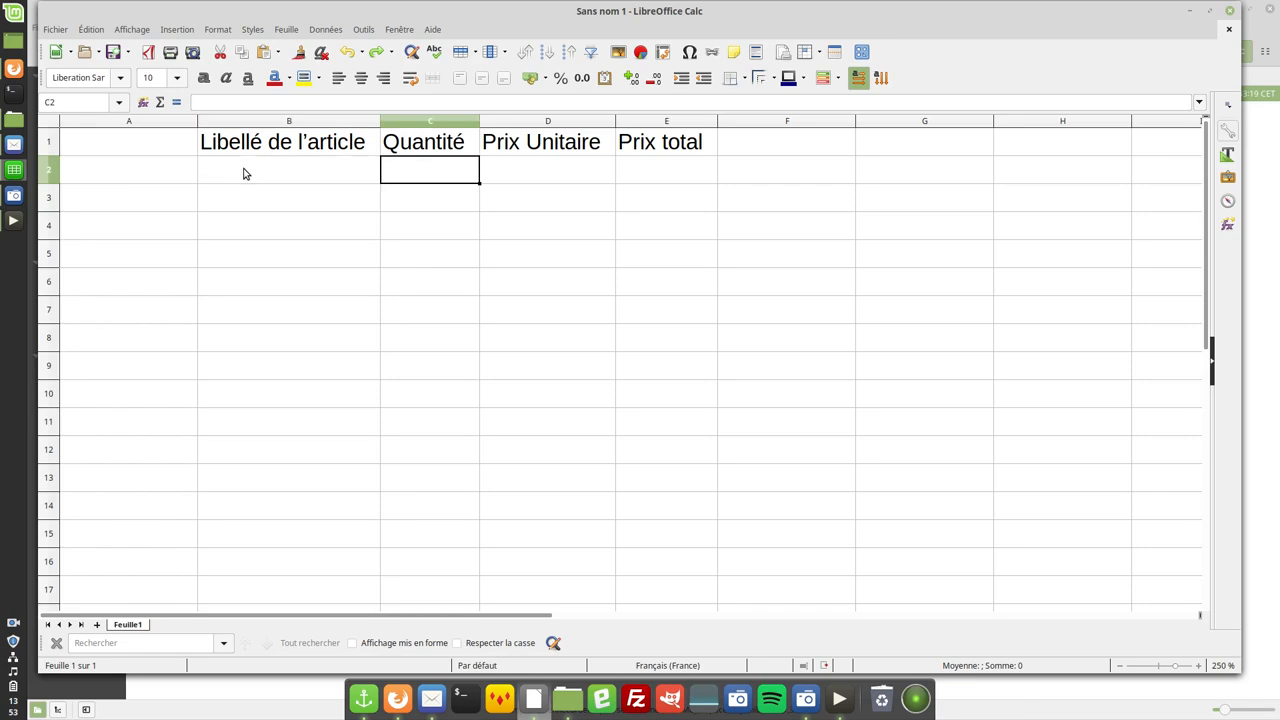
{"action": "type", "text": "1"}
{"action": "key", "text": "Tab"}
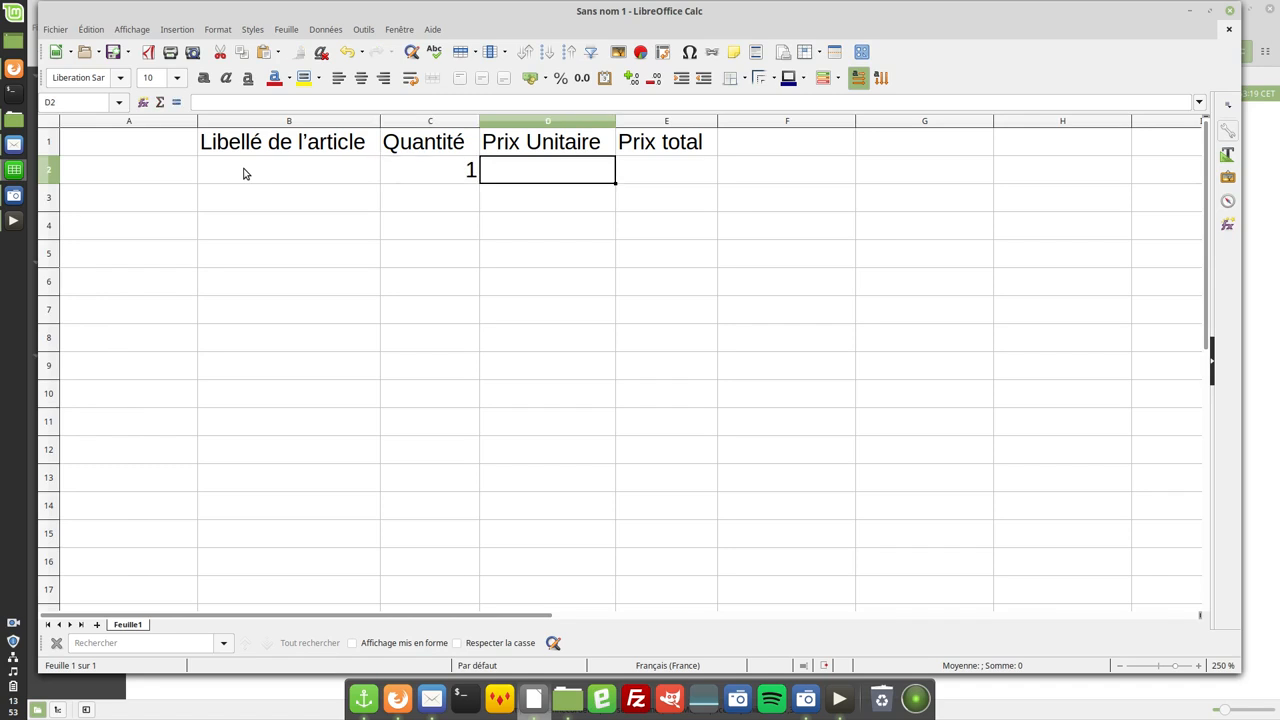
{"action": "type", "text": "2"}
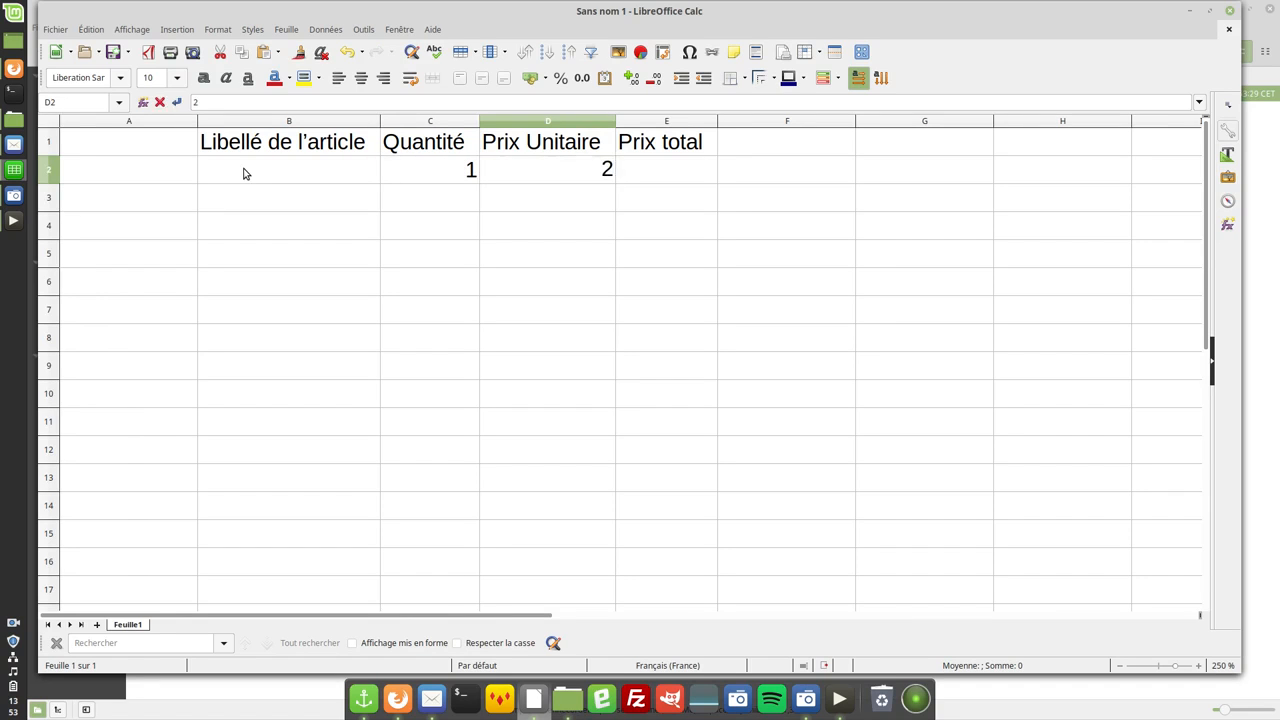
{"action": "key", "text": "Return"}
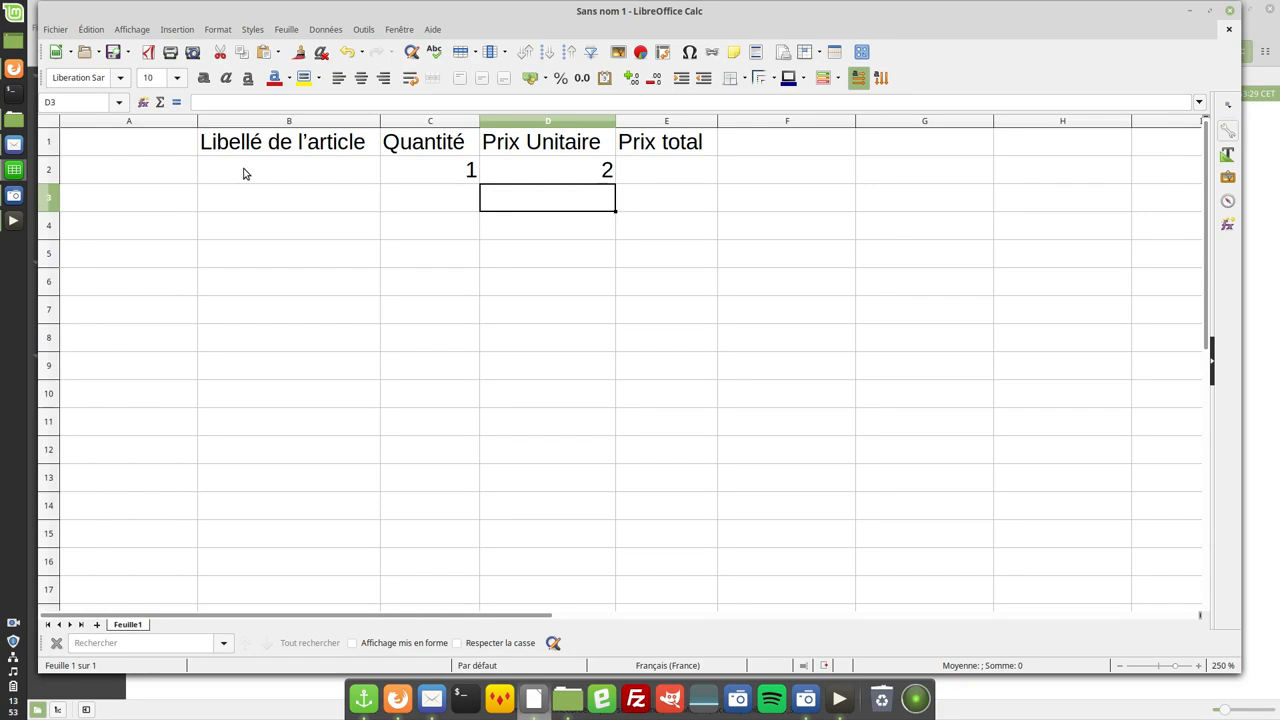
Format the unit price in D2 as currency (Monnaie) with the non-red -1 234,00 € format.
{"action": "left_click", "coordinate": [415, 176]}
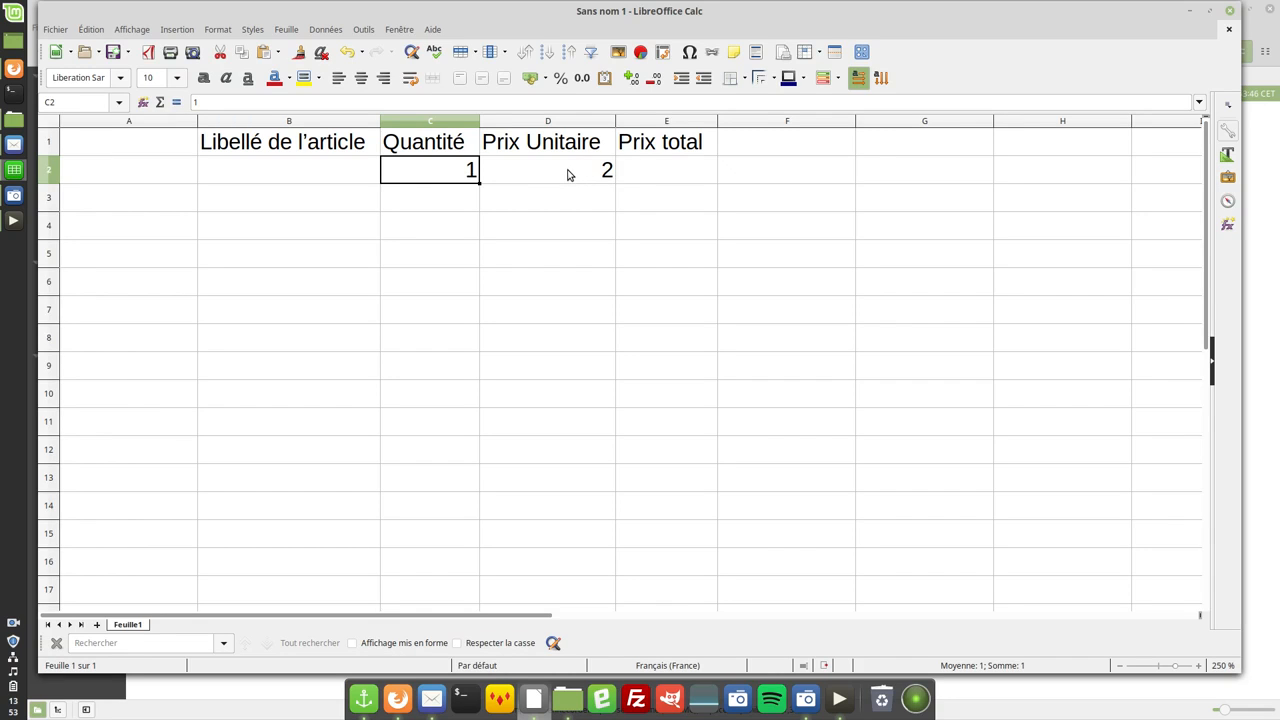
{"action": "left_click", "coordinate": [567, 174]}
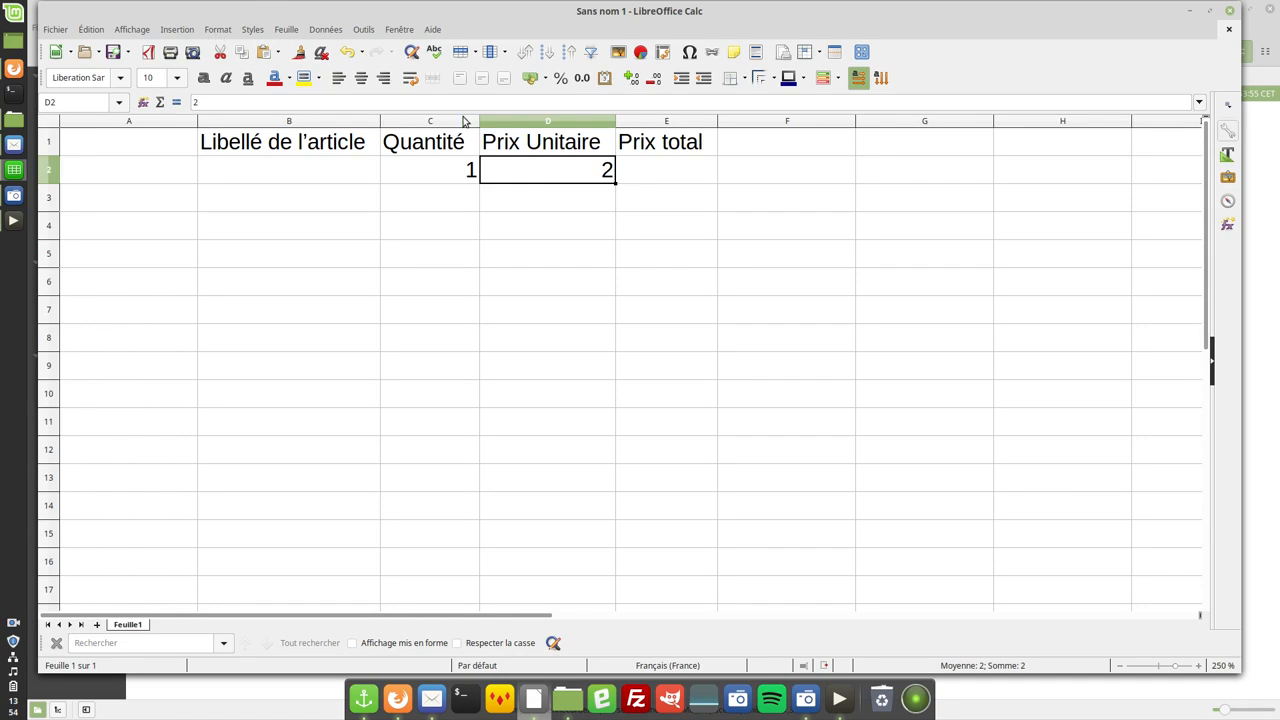
{"action": "right_click", "coordinate": [555, 172]}
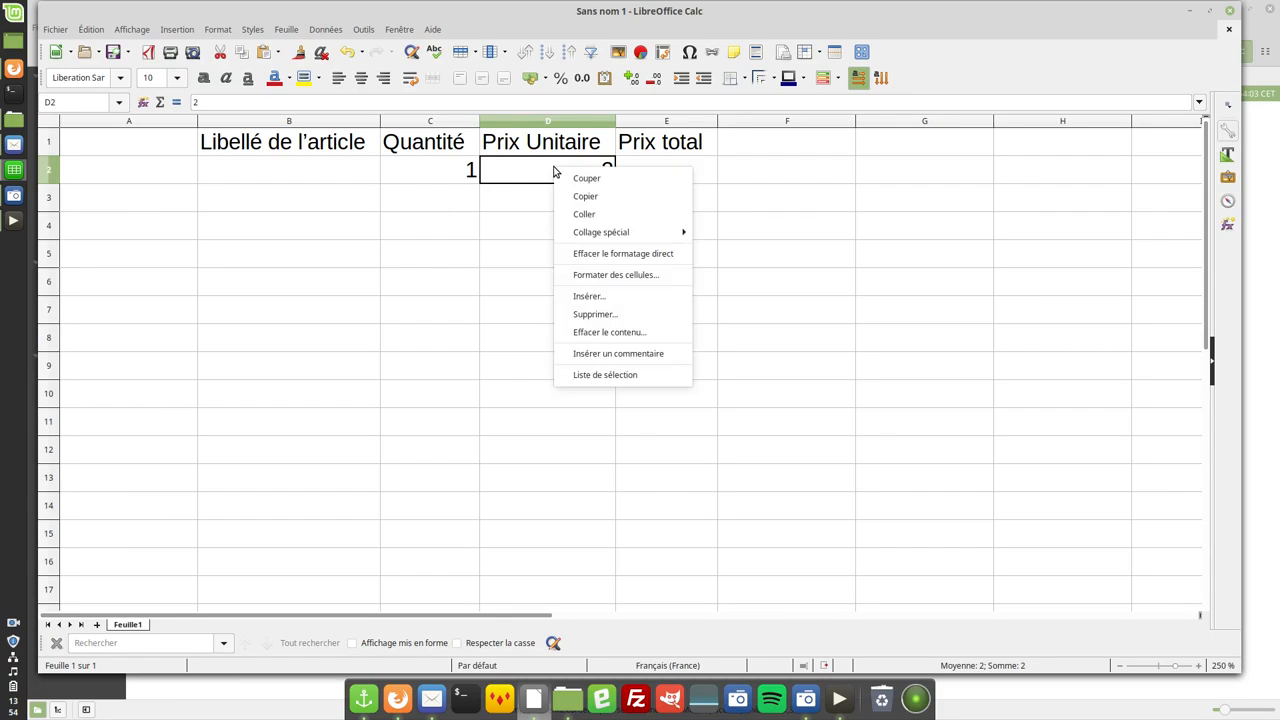
{"action": "left_click", "coordinate": [588, 276]}
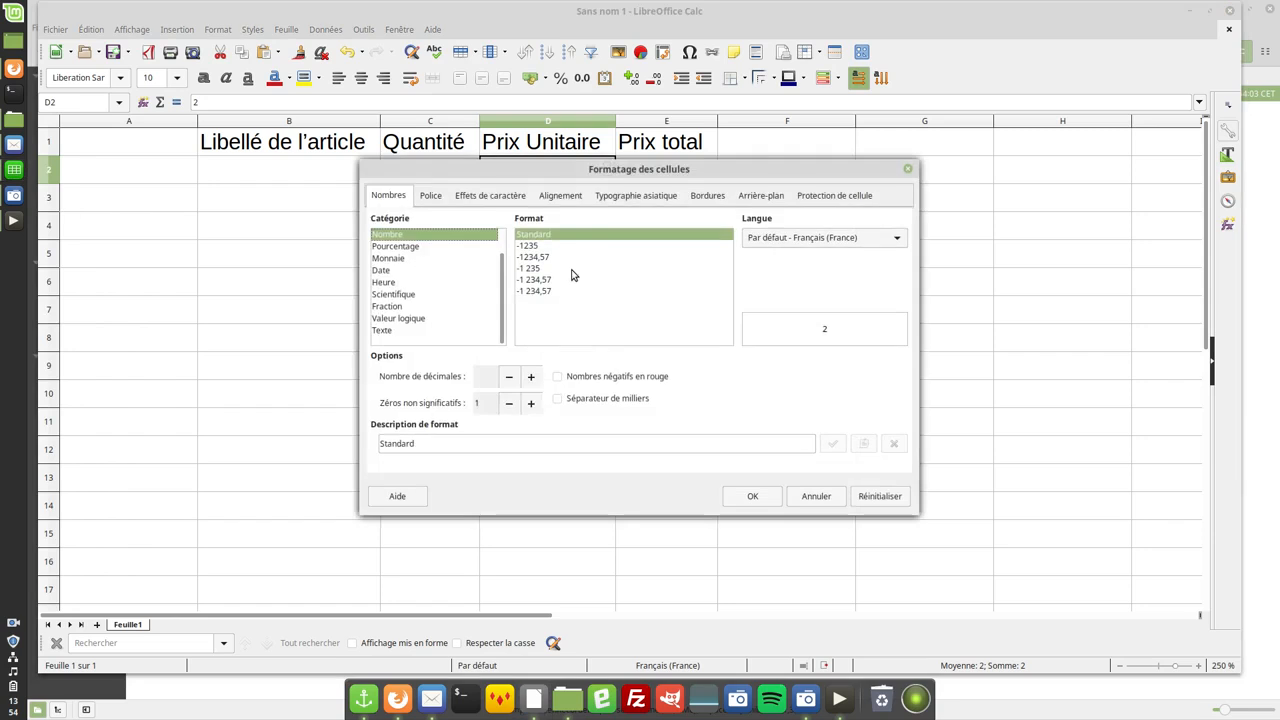
{"action": "left_click", "coordinate": [402, 262]}
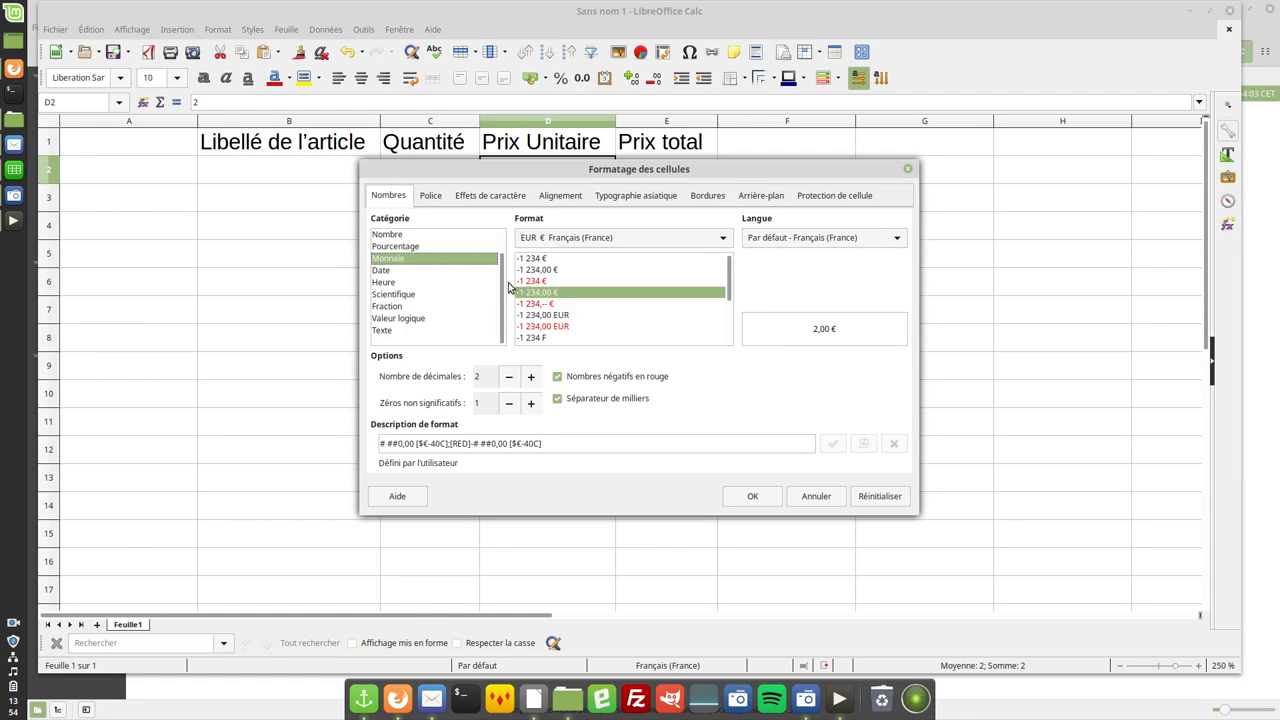
{"action": "left_click", "coordinate": [537, 270]}
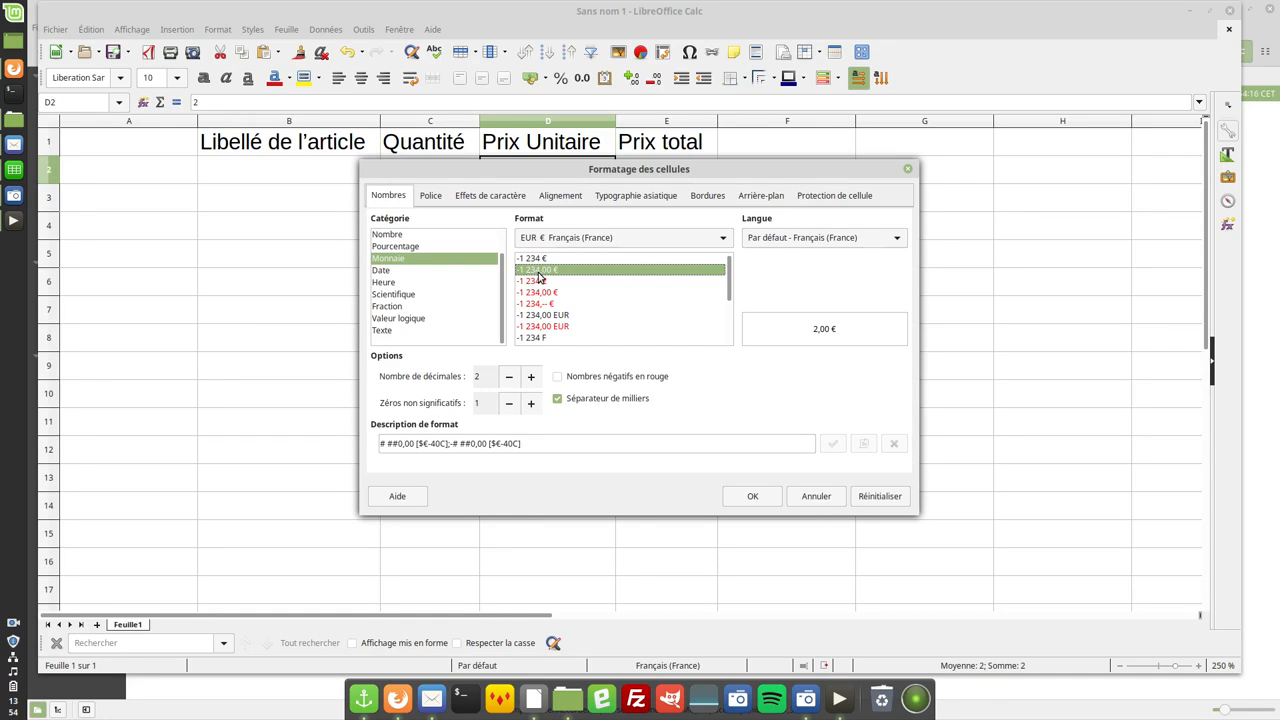
{"action": "left_click", "coordinate": [752, 498]}
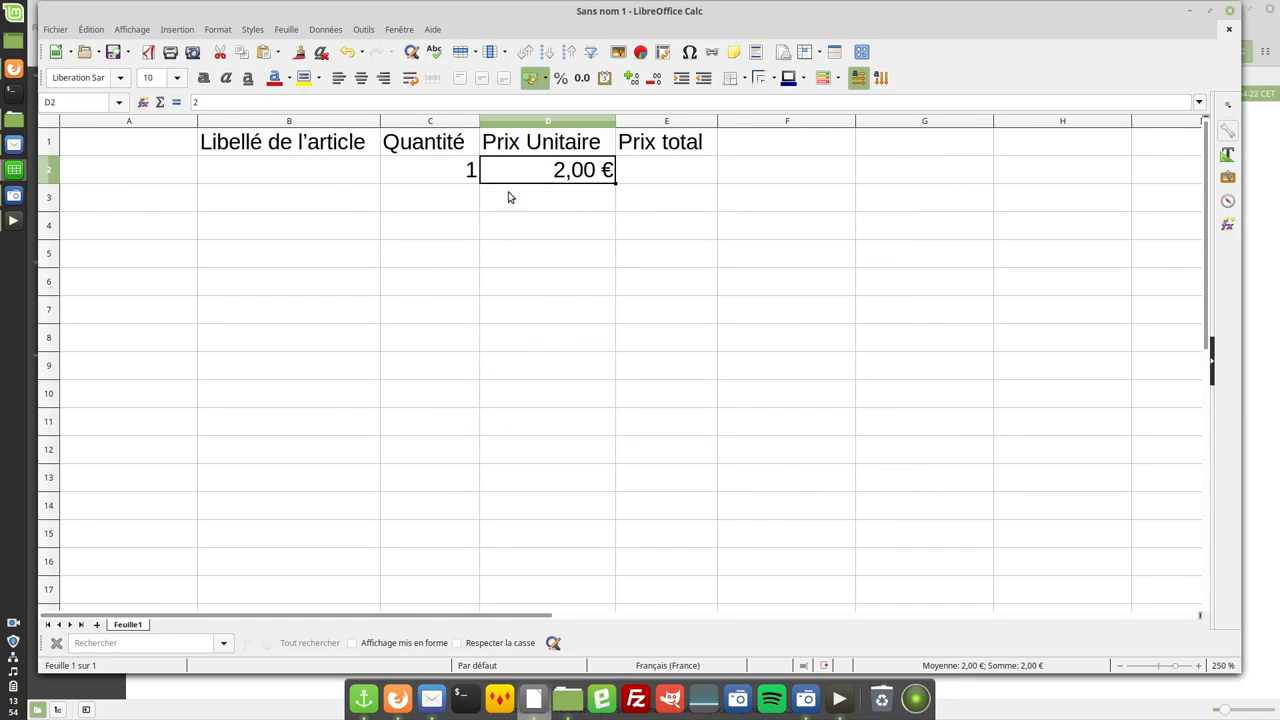
Enter the article labels "Boulangerie", "Conserve" and "Produits ménagers" in B2 to B4.
{"action": "left_click", "coordinate": [328, 172]}
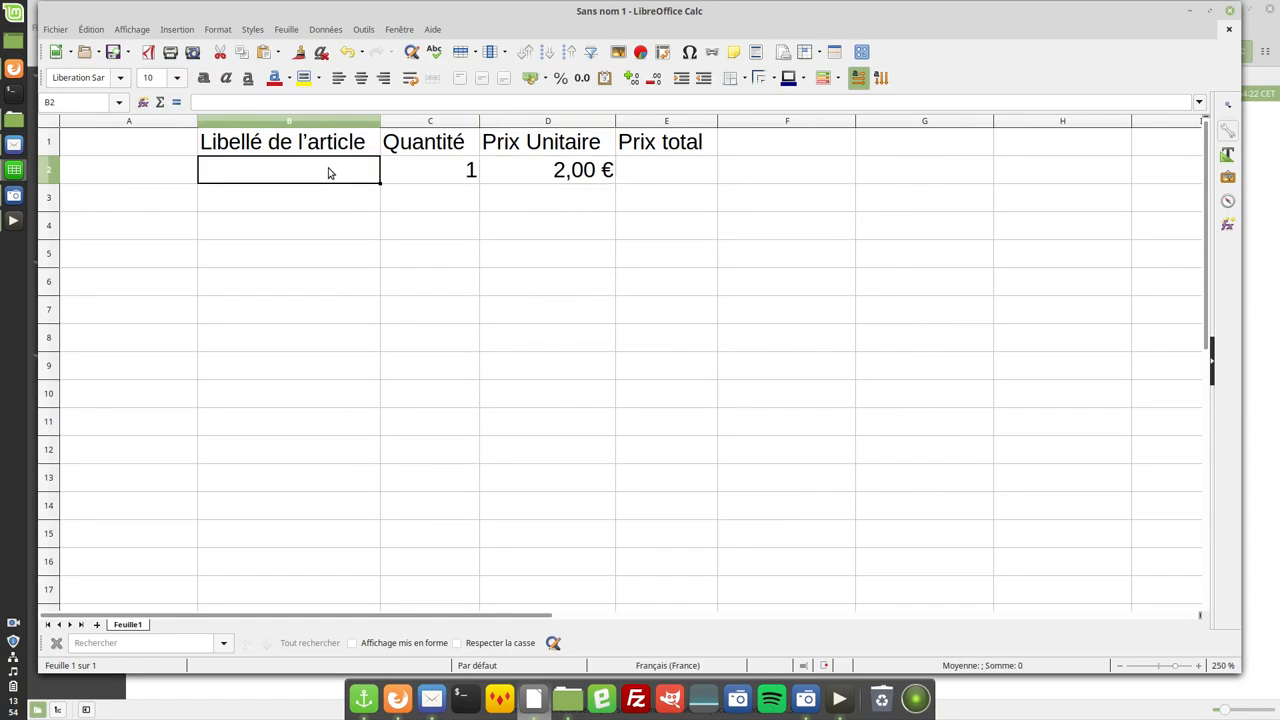
{"action": "type", "text": "Boulangerie"}
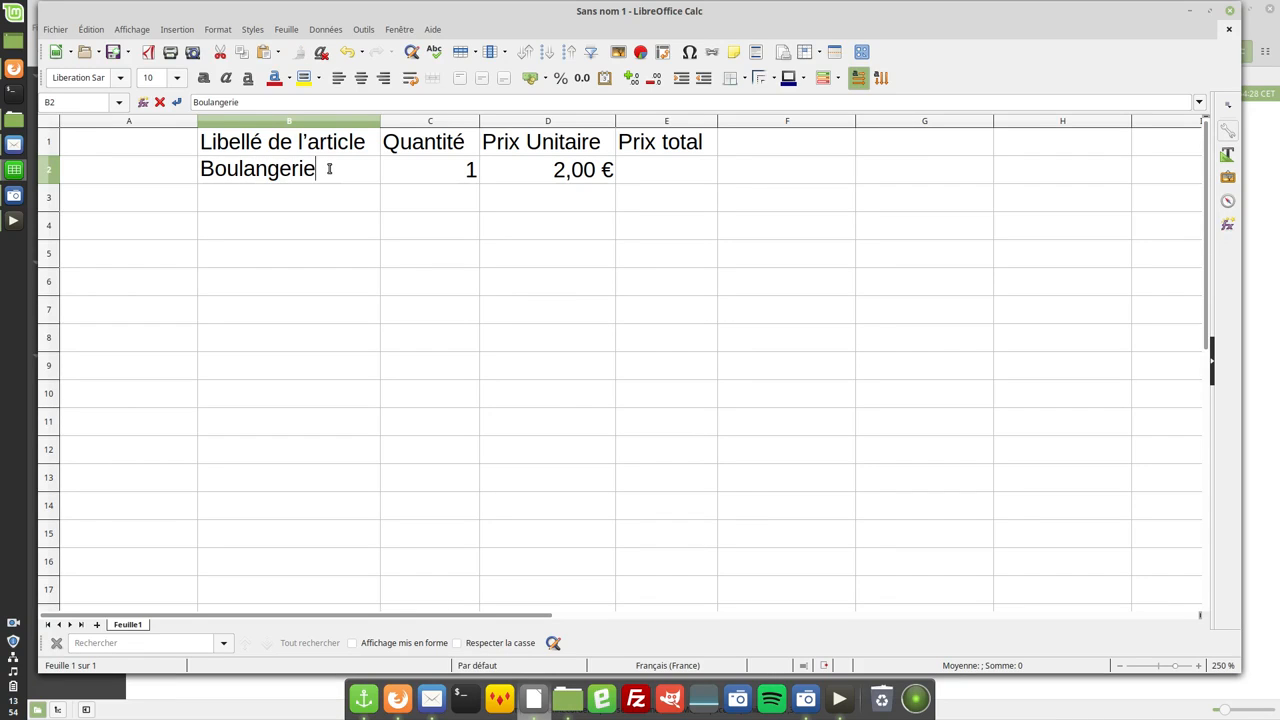
{"action": "key", "text": "Return"}
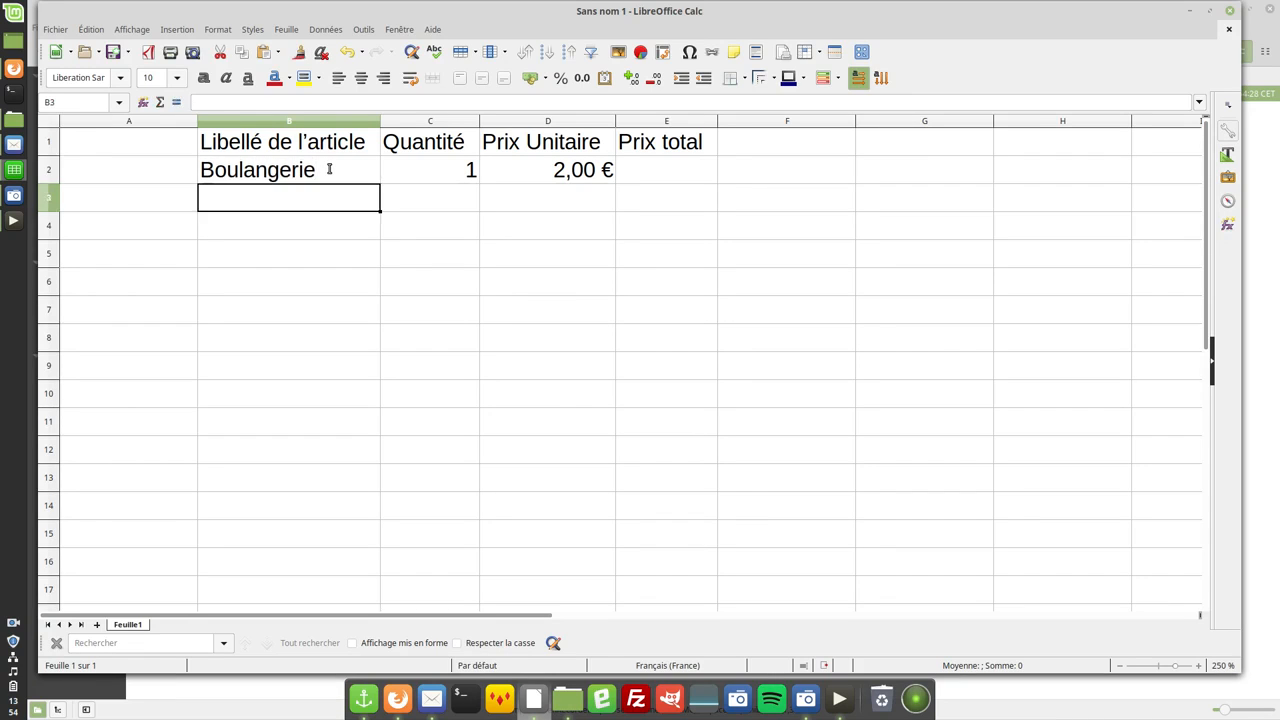
{"action": "type", "text": "Conserve"}
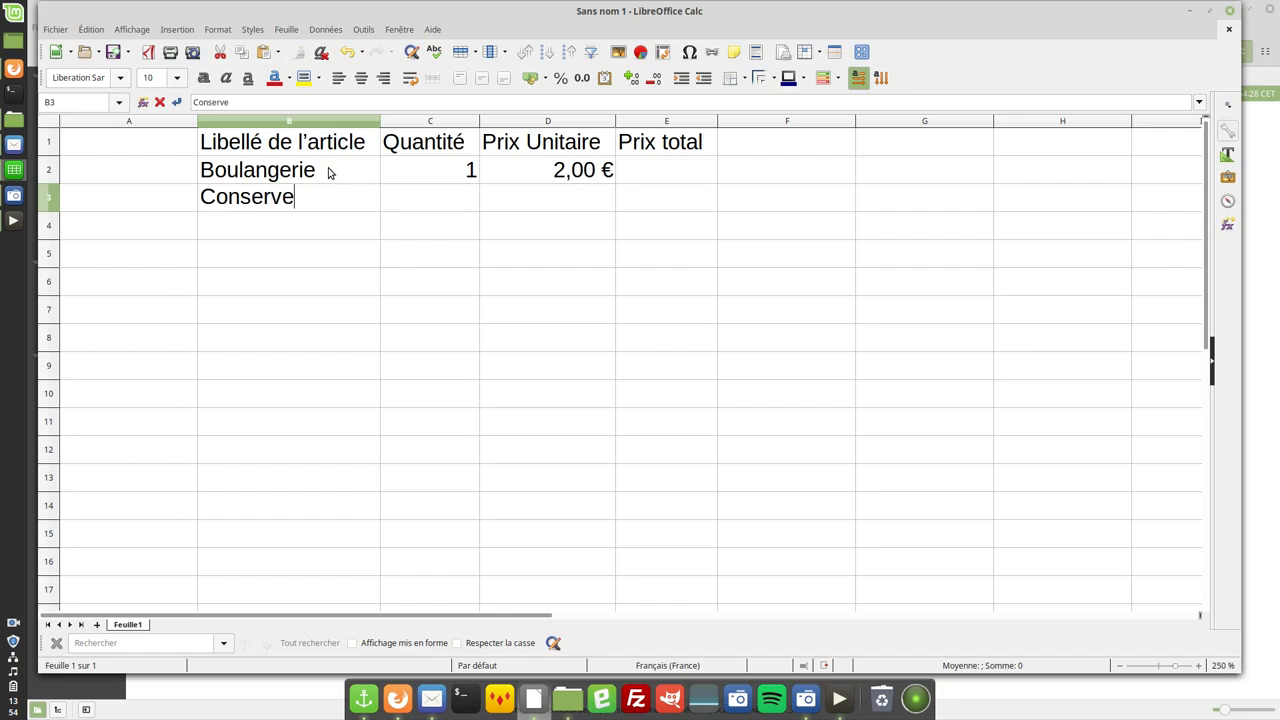
{"action": "key", "text": "Return"}
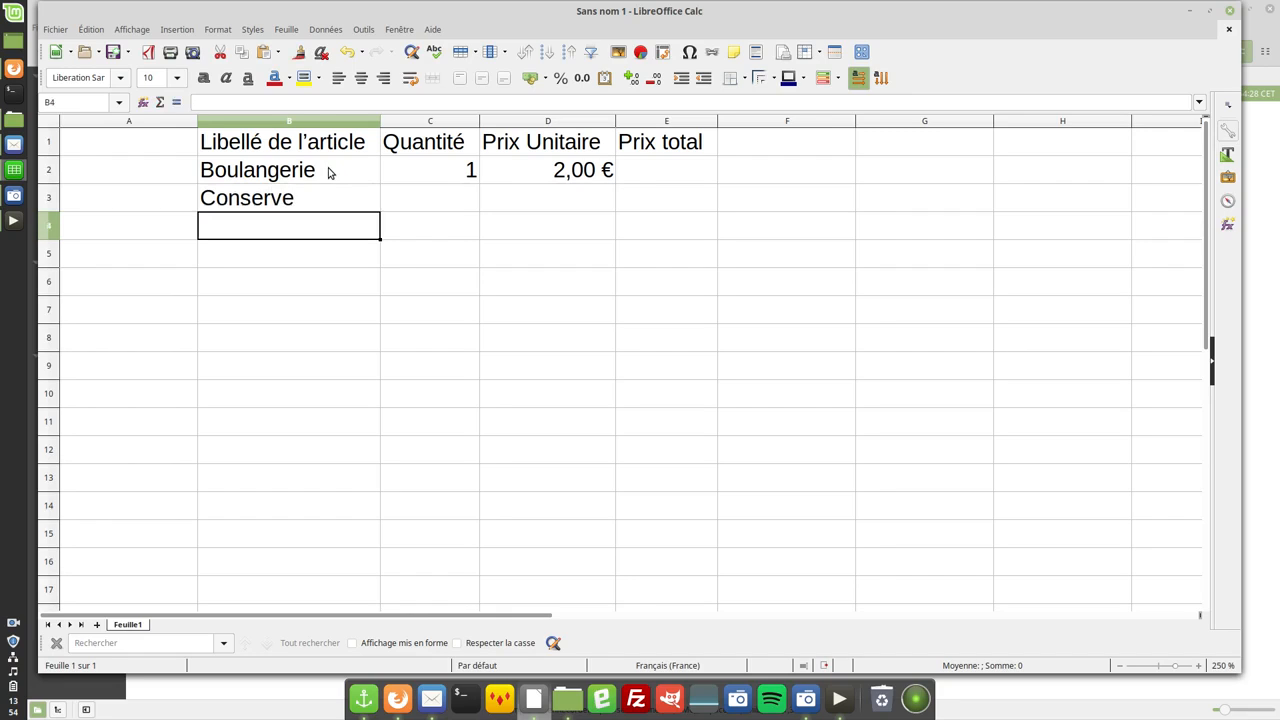
{"action": "type", "text": "Produits "}
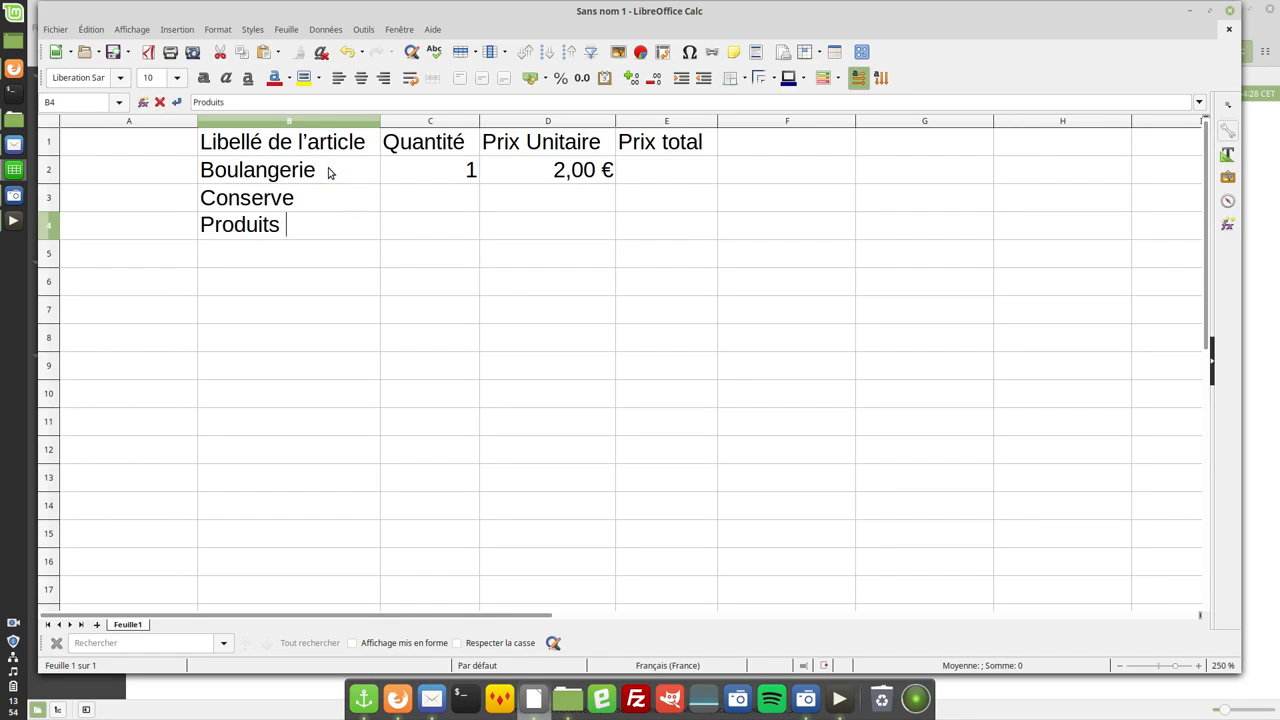
{"action": "type", "text": "ménagers"}
{"action": "key", "text": "Return"}
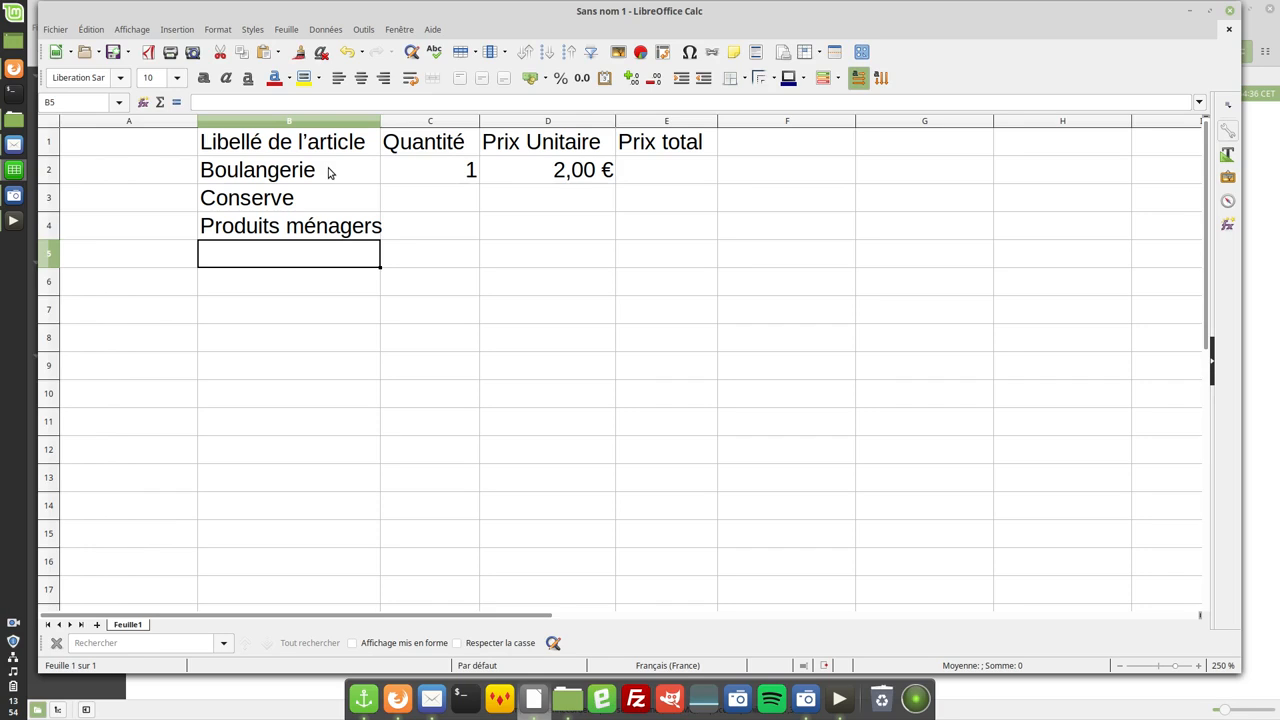
Enter the article labels "Liquide", "Produits frais" and "Cadeaux" in B5 to B7.
{"action": "type", "text": "Liquide"}
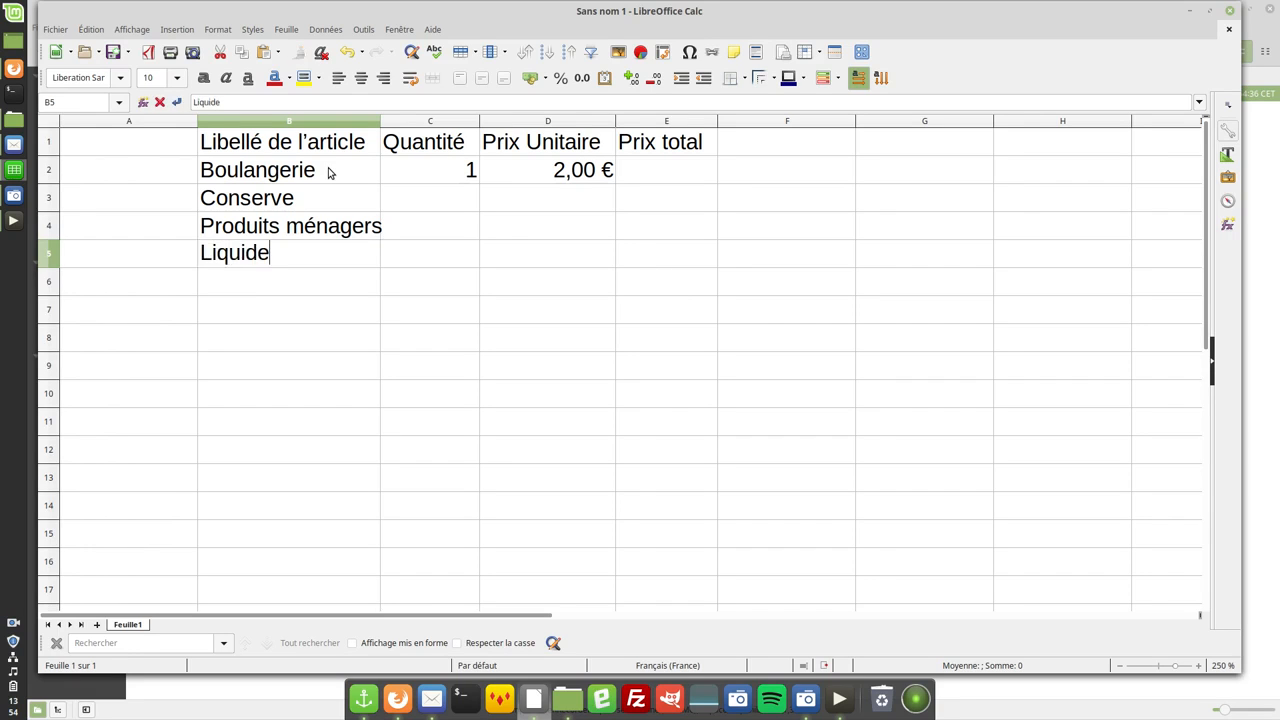
{"action": "key", "text": "Return"}
{"action": "type", "text": "Pr"}
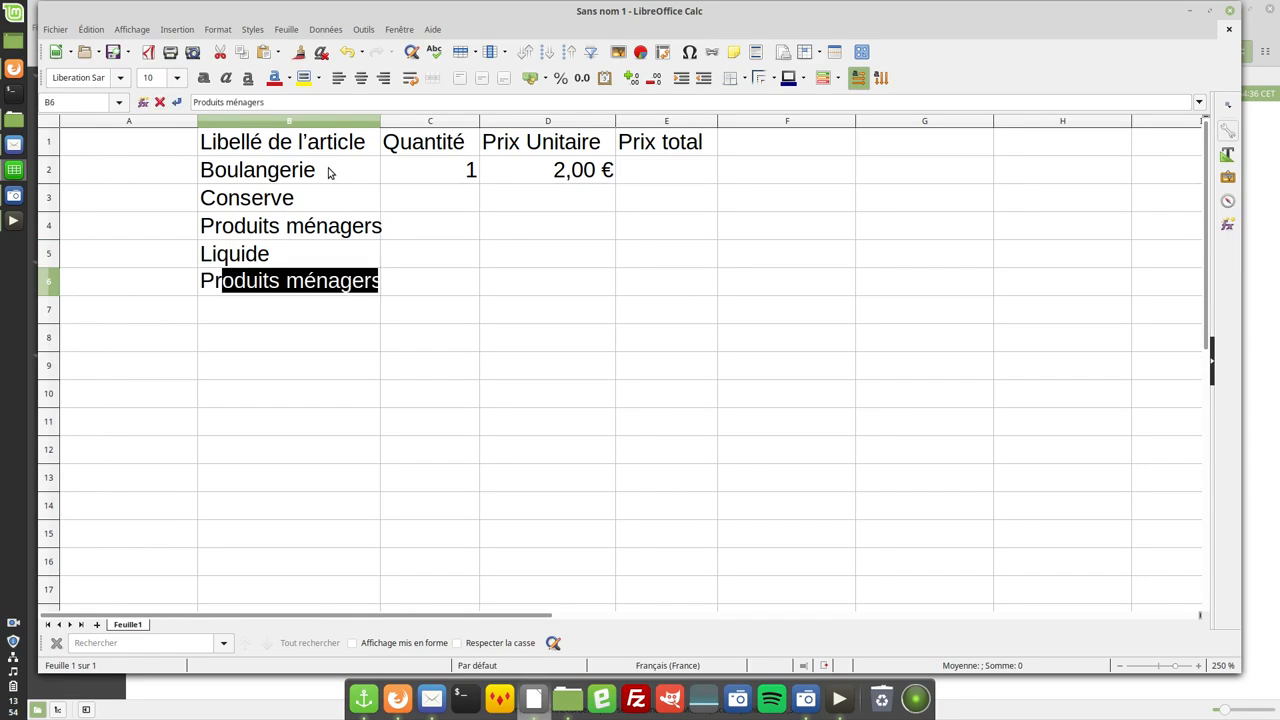
{"action": "type", "text": "oduits frais"}
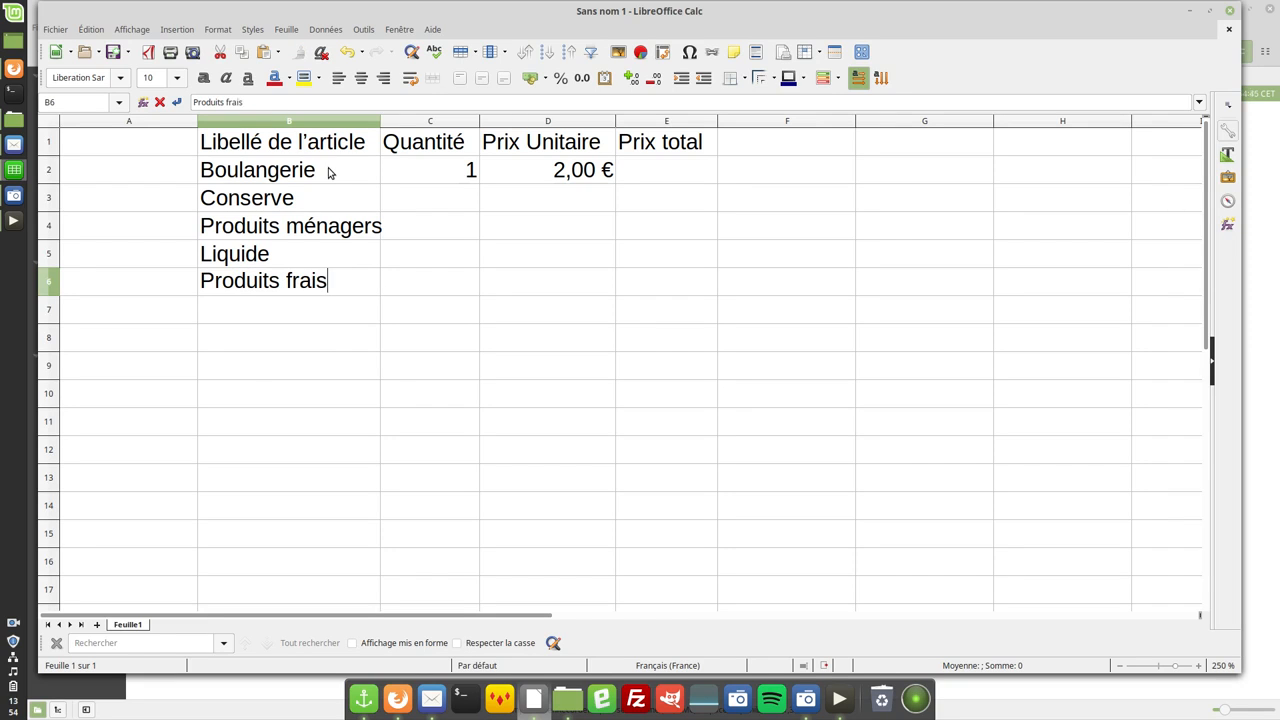
{"action": "key", "text": "Return"}
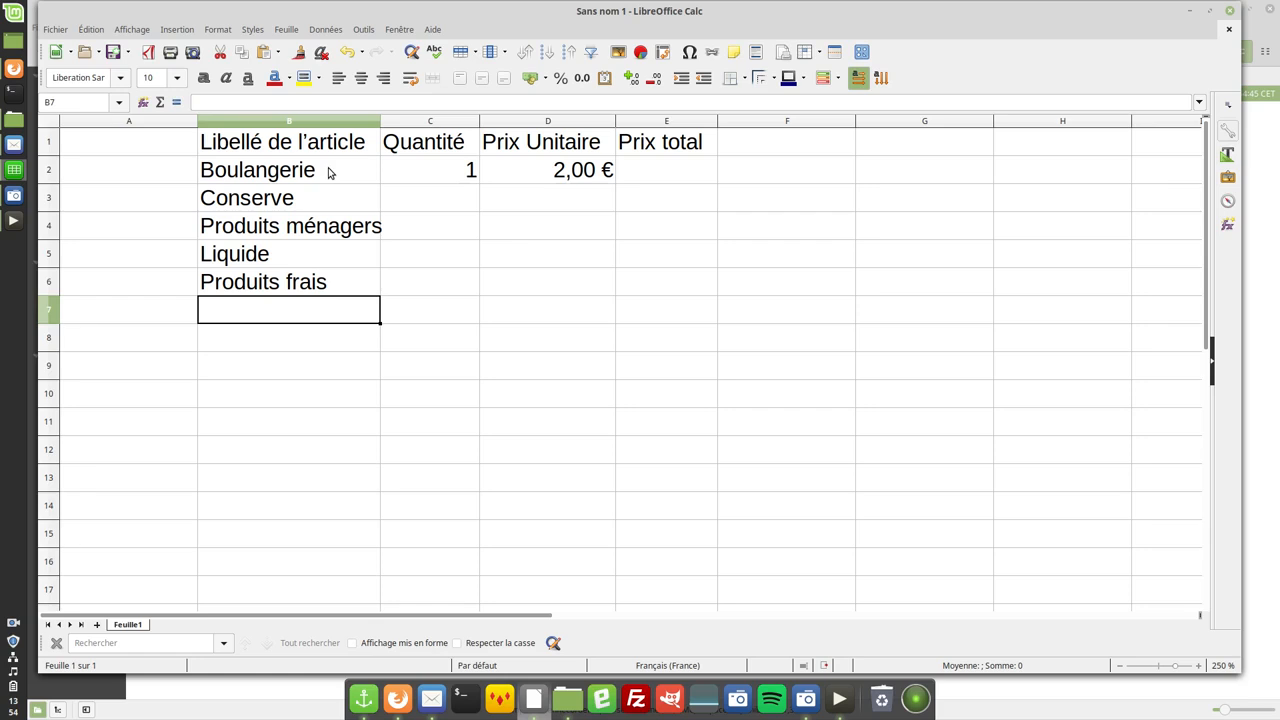
{"action": "type", "text": "Cadeaux"}
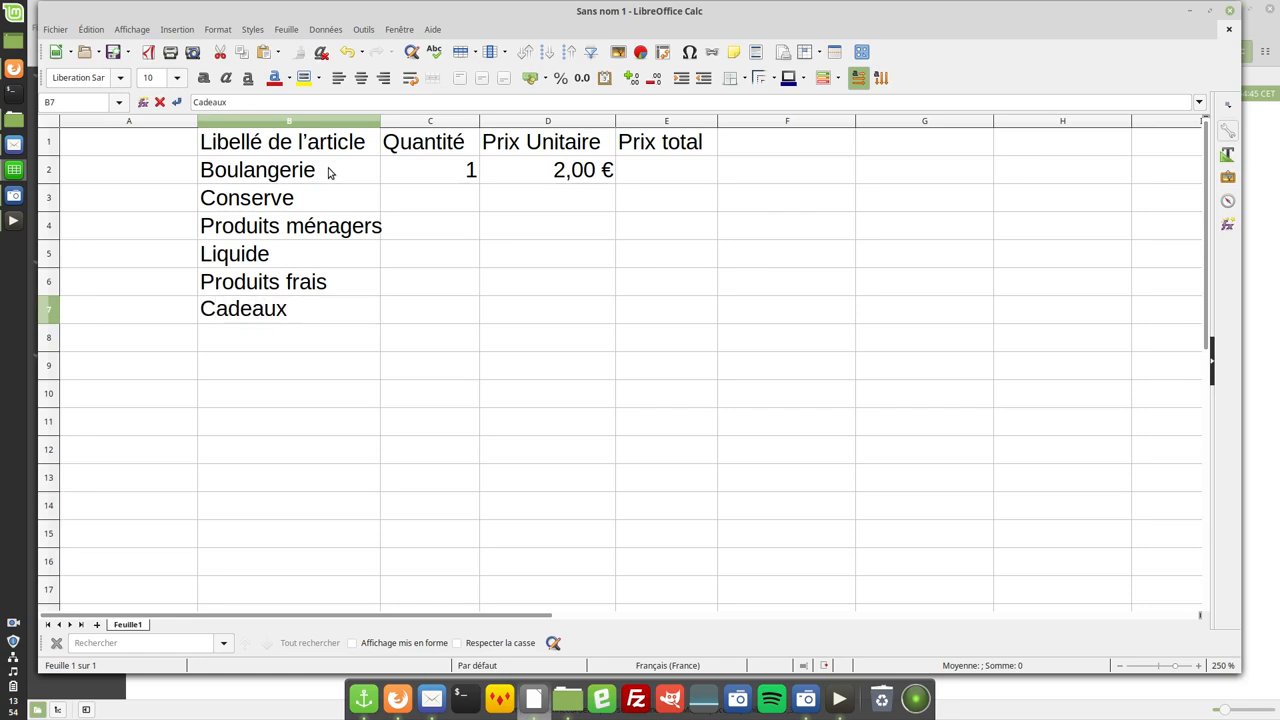
{"action": "key", "text": "Return"}
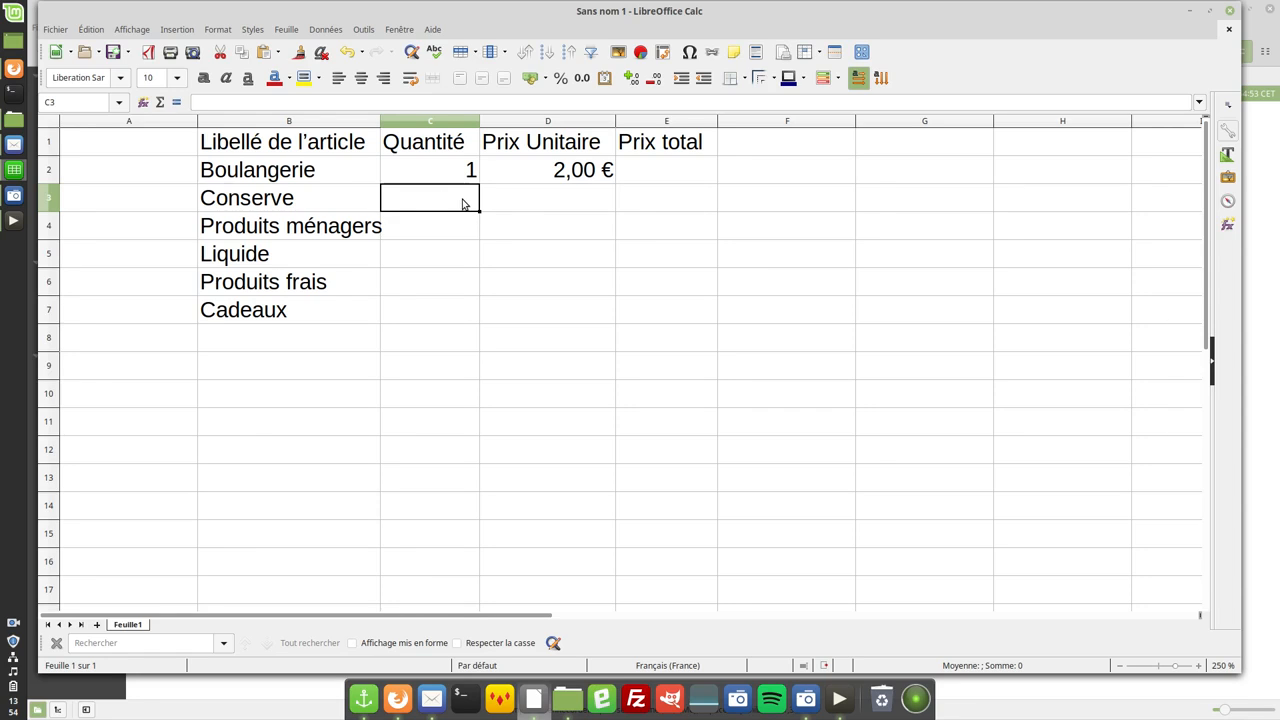
Enter the quantities 2, 3, 5, 4 and 2 in C3 to C7.
{"action": "type", "text": "2"}
{"action": "key", "text": "Return"}
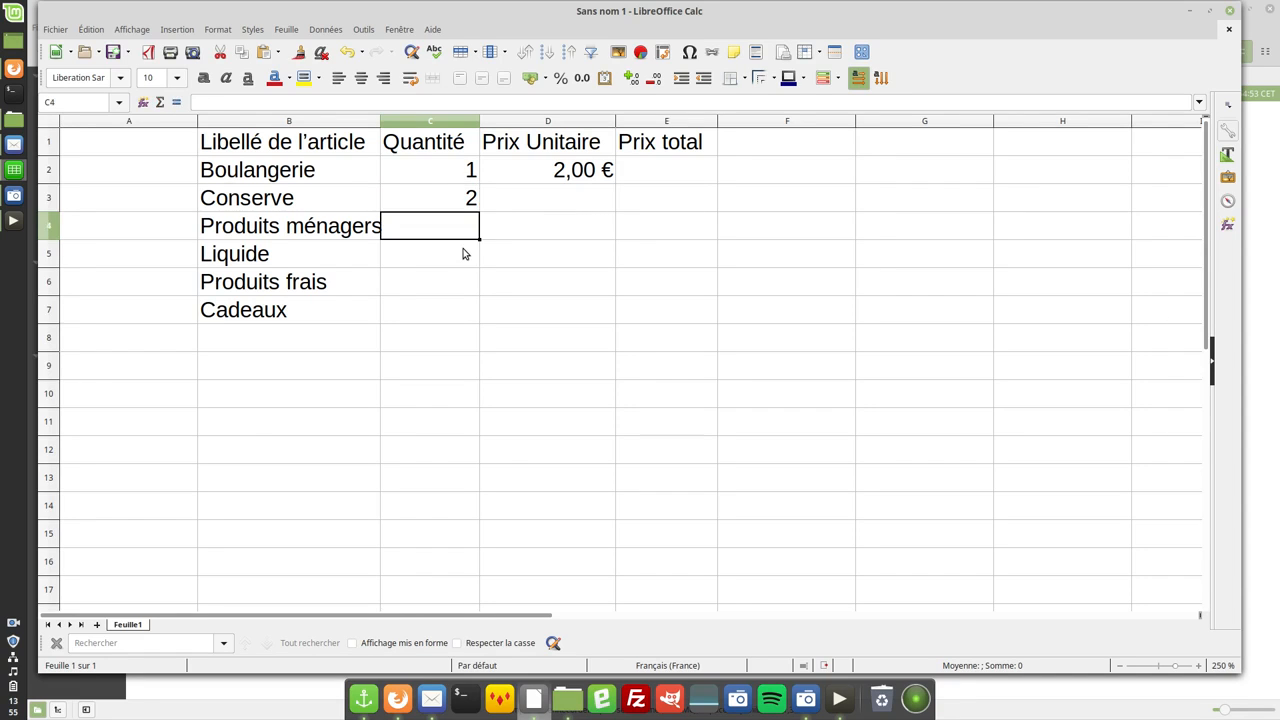
{"action": "type", "text": "3"}
{"action": "key", "text": "Return"}
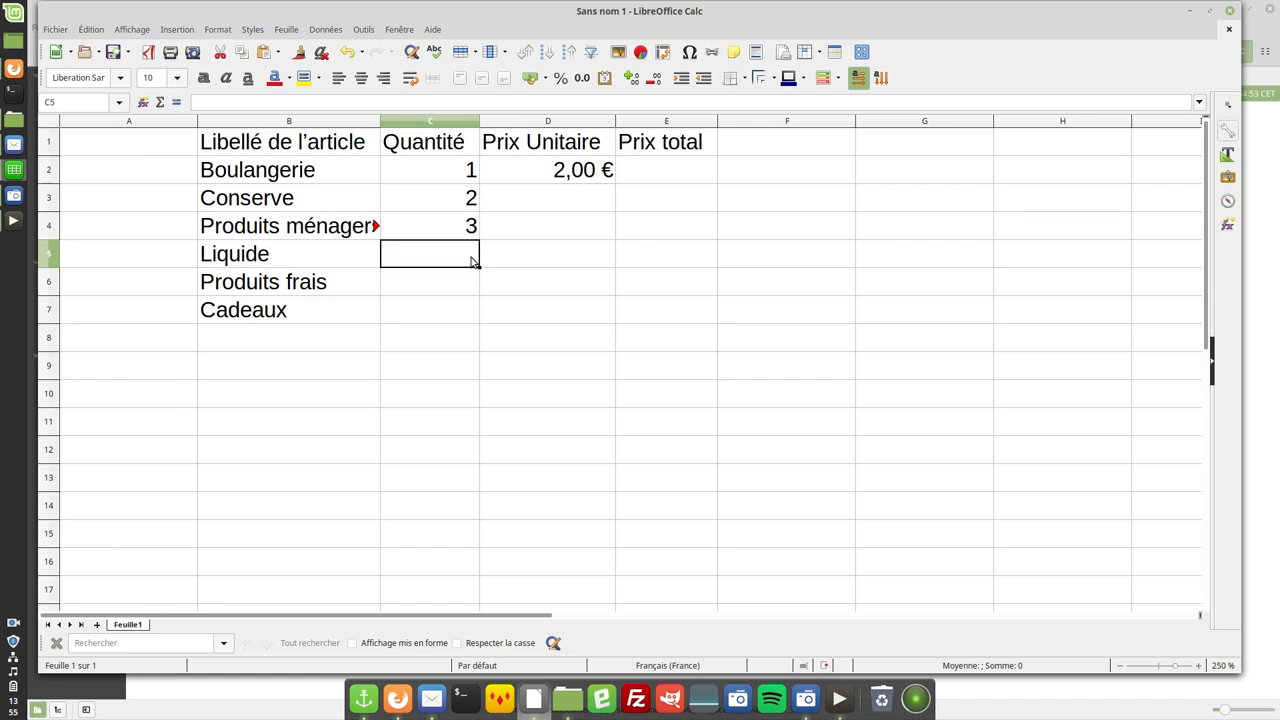
{"action": "type", "text": "5"}
{"action": "key", "text": "Return"}
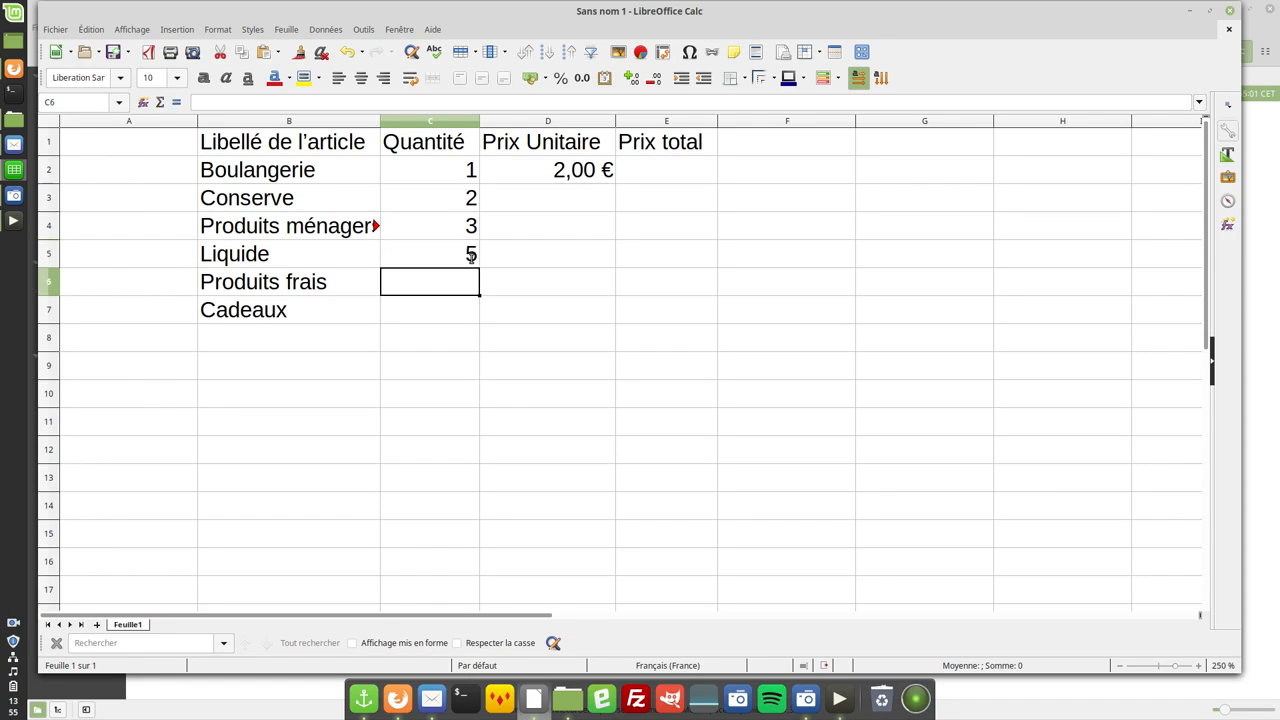
{"action": "type", "text": "4"}
{"action": "key", "text": "Return"}
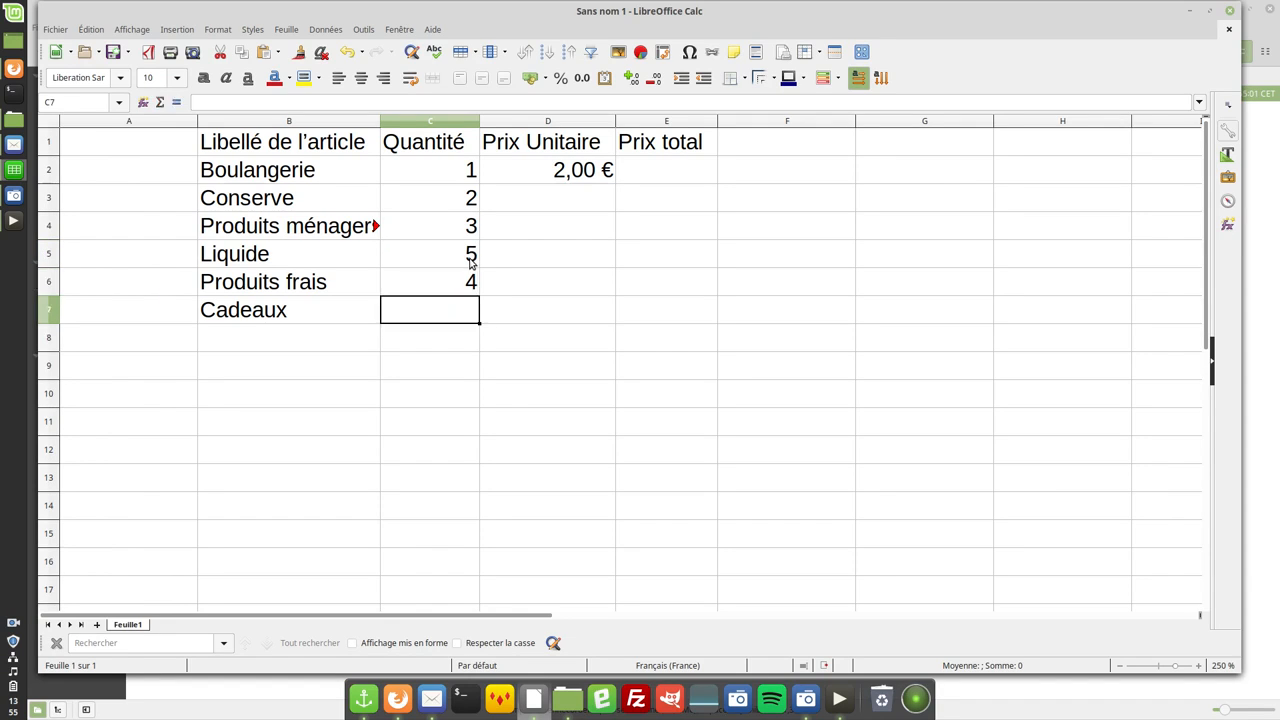
{"action": "type", "text": "2"}
{"action": "left_click", "coordinate": [471, 272]}
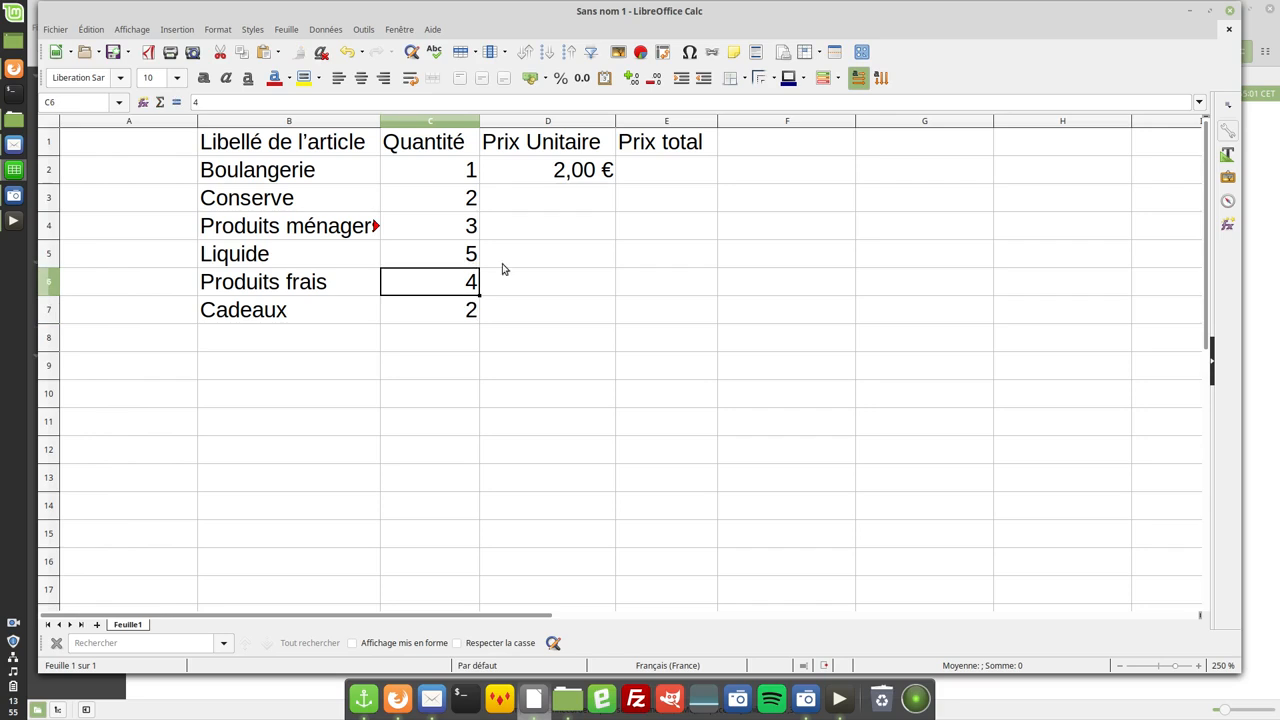
Enter the unit price 2,5 for Conserve in D3.
{"action": "left_click", "coordinate": [597, 196]}
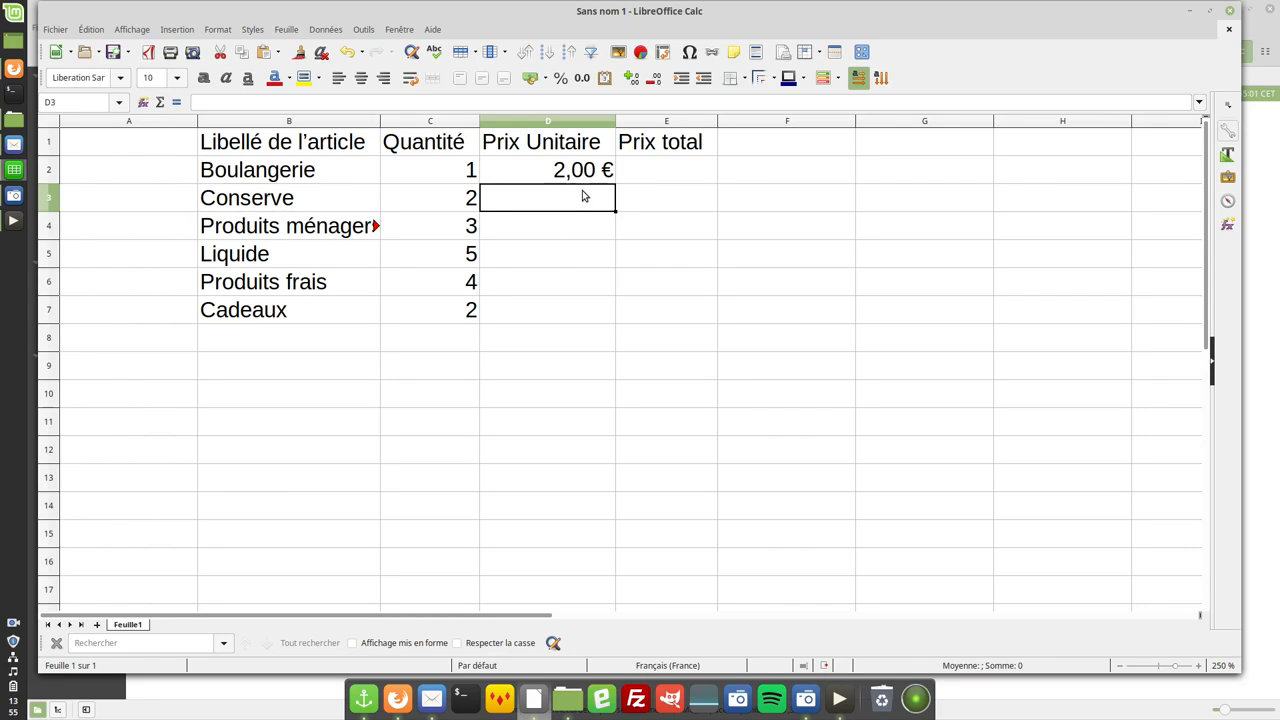
{"action": "type", "text": "2,5"}
{"action": "key", "text": "Return"}
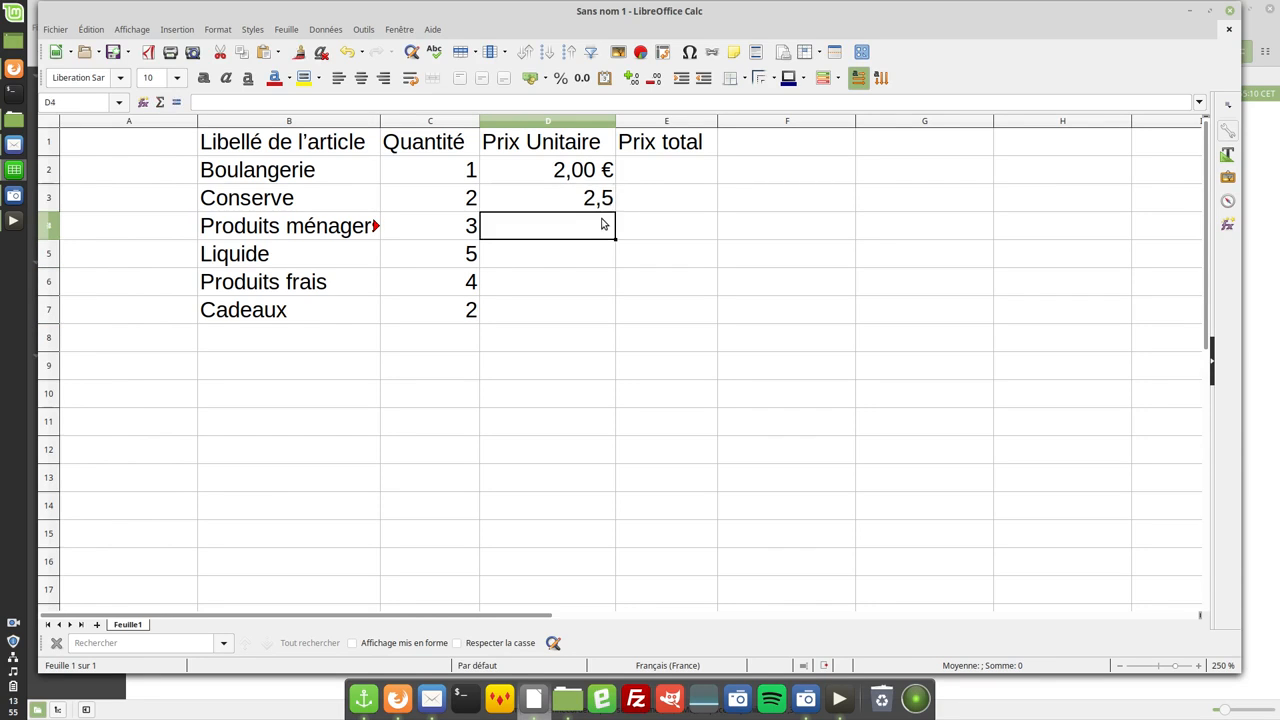
{"action": "key", "text": "Up"}
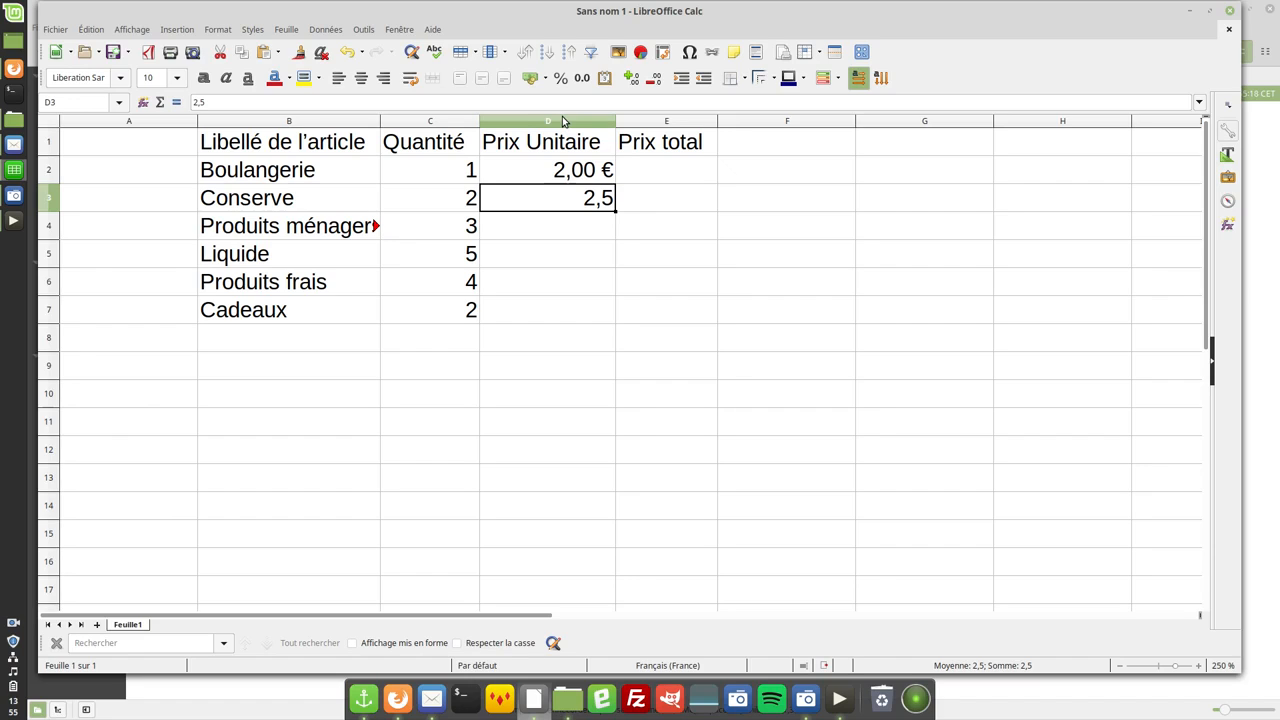
Format the whole columns D and E as currency (Monnaie) with the non-red -1 234,00 € format.
{"action": "left_click_drag", "start_coordinate": [562, 116], "coordinate": [662, 118]}
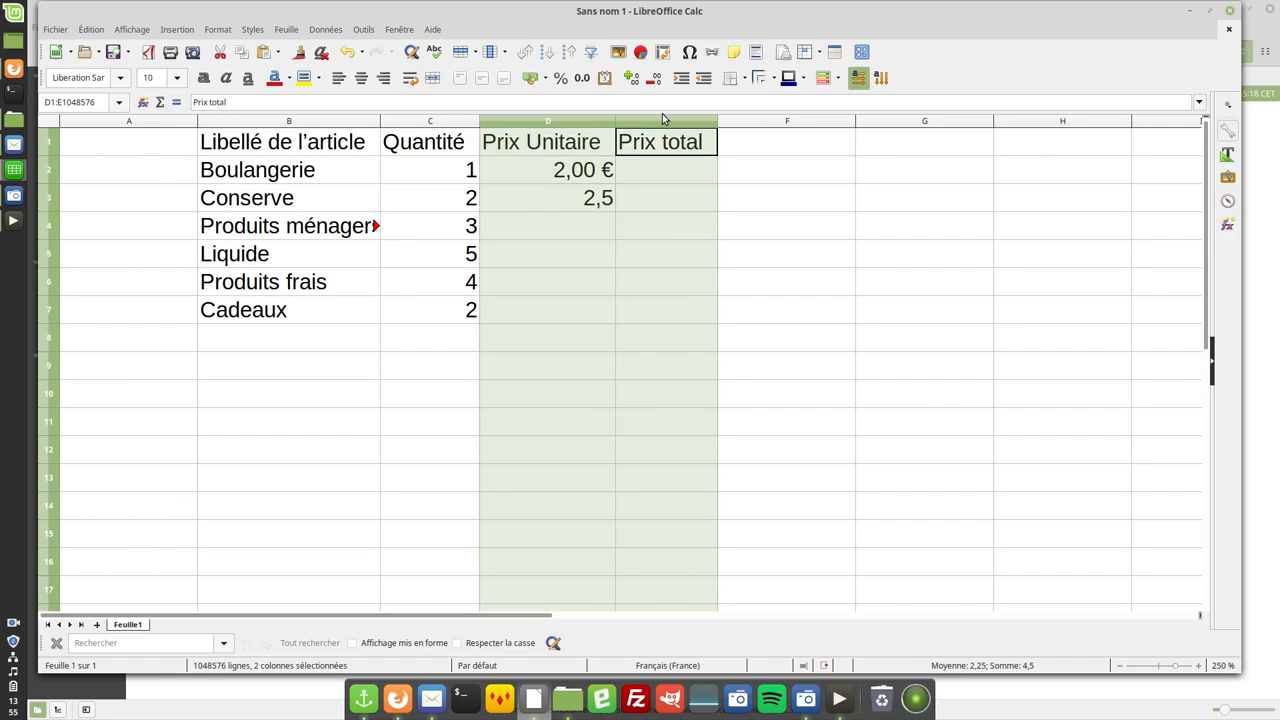
{"action": "right_click", "coordinate": [553, 191]}
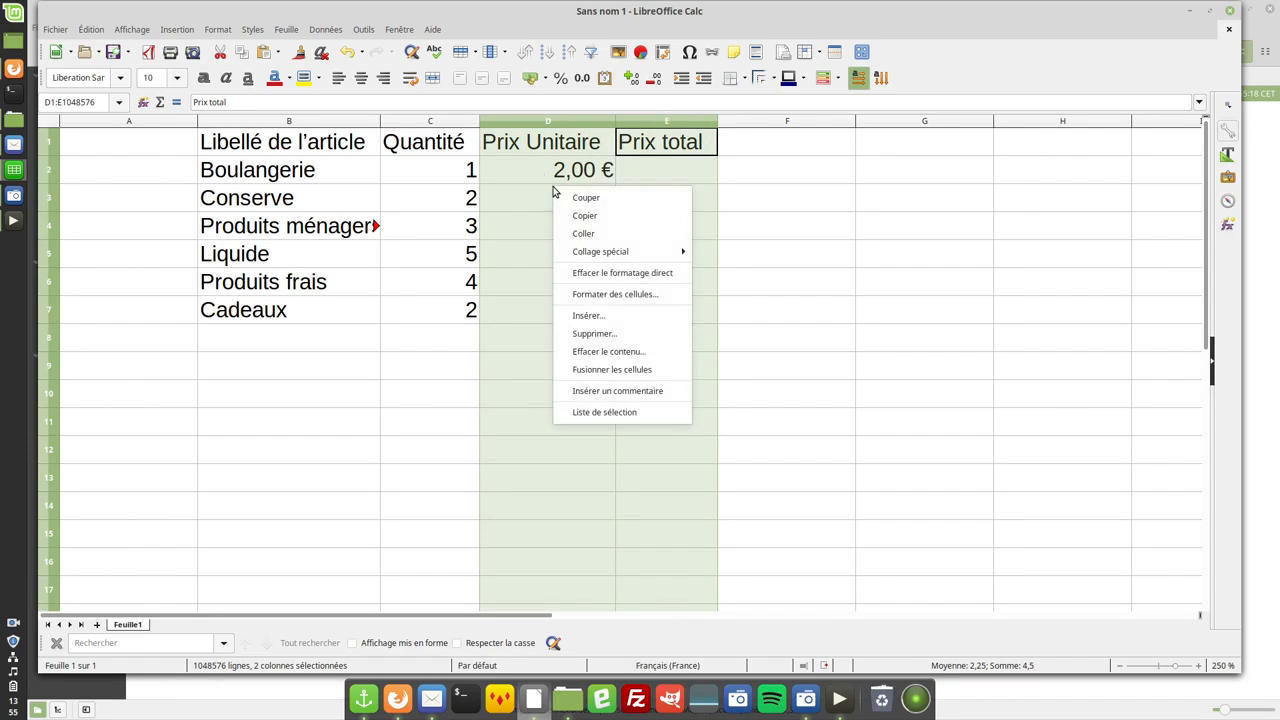
{"action": "left_click", "coordinate": [613, 295]}
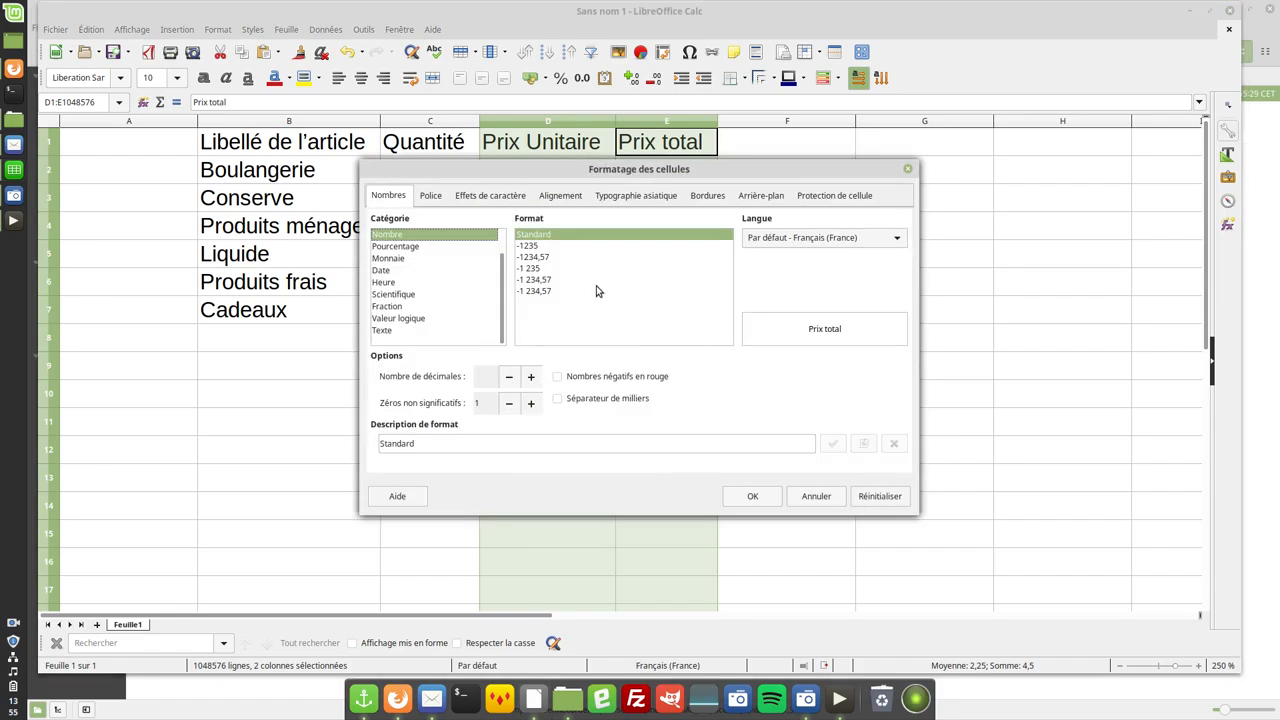
{"action": "left_click", "coordinate": [404, 259]}
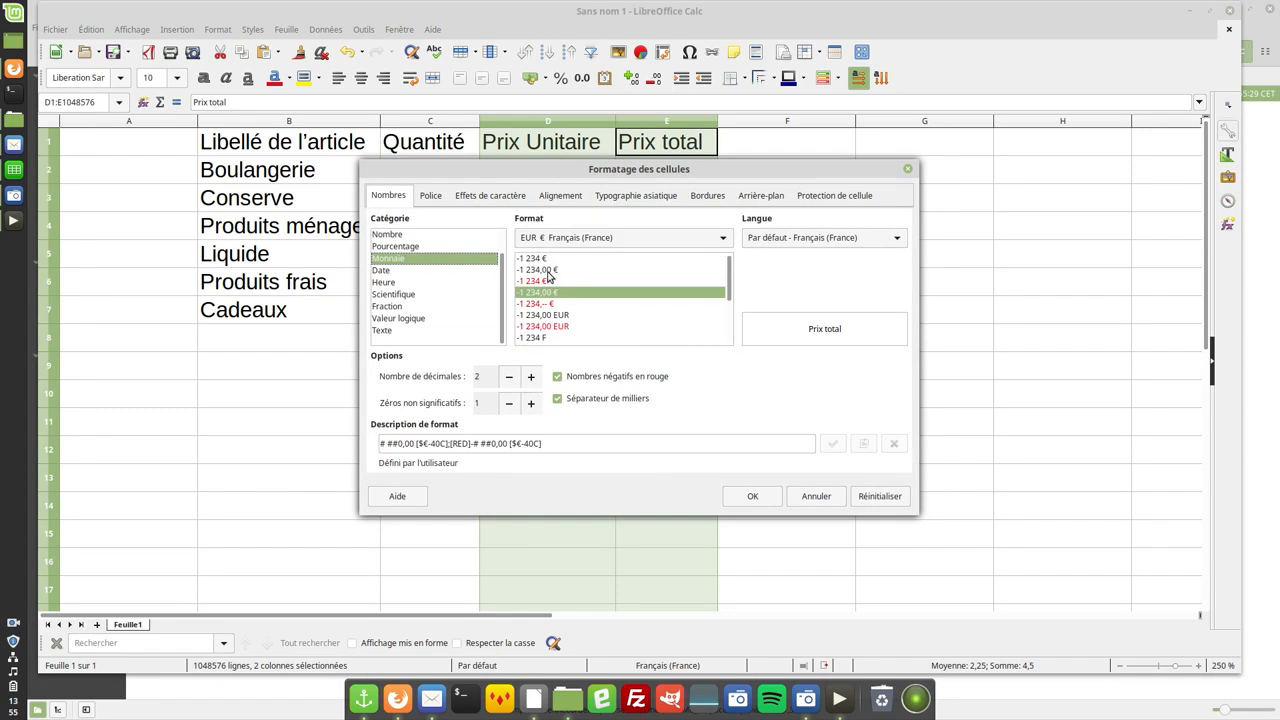
{"action": "left_click", "coordinate": [545, 270]}
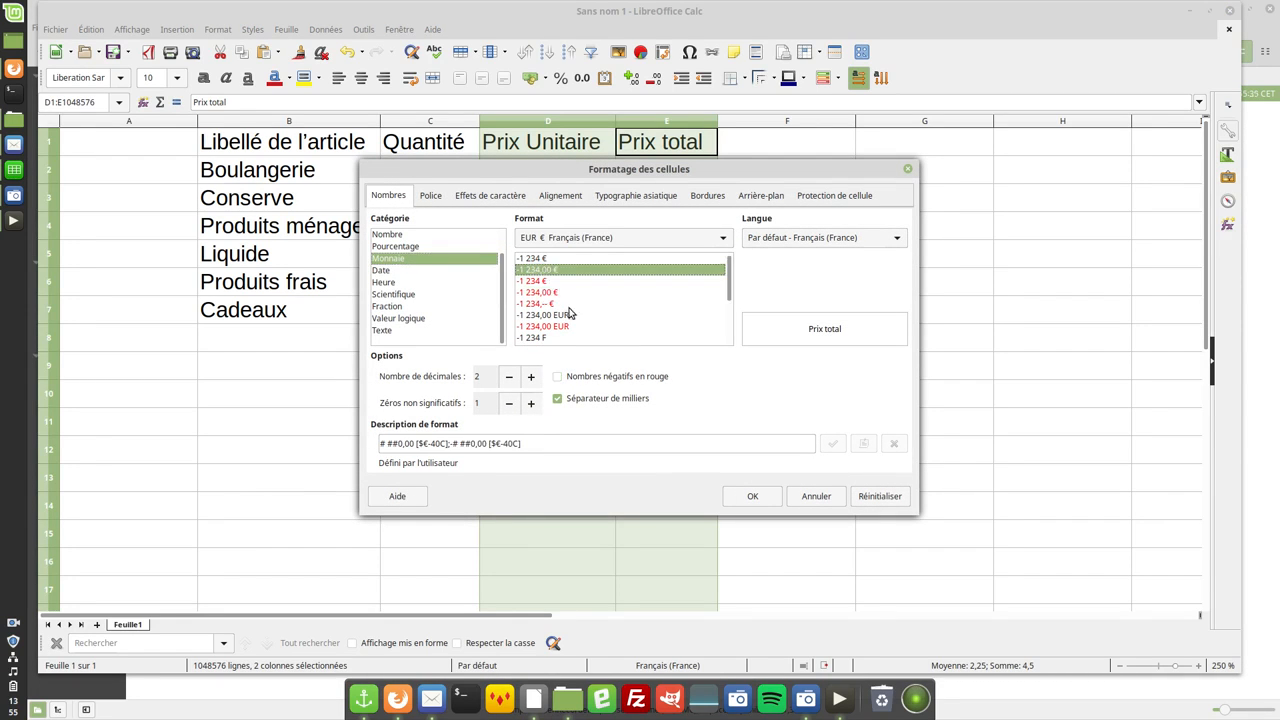
{"action": "left_click", "coordinate": [757, 497]}
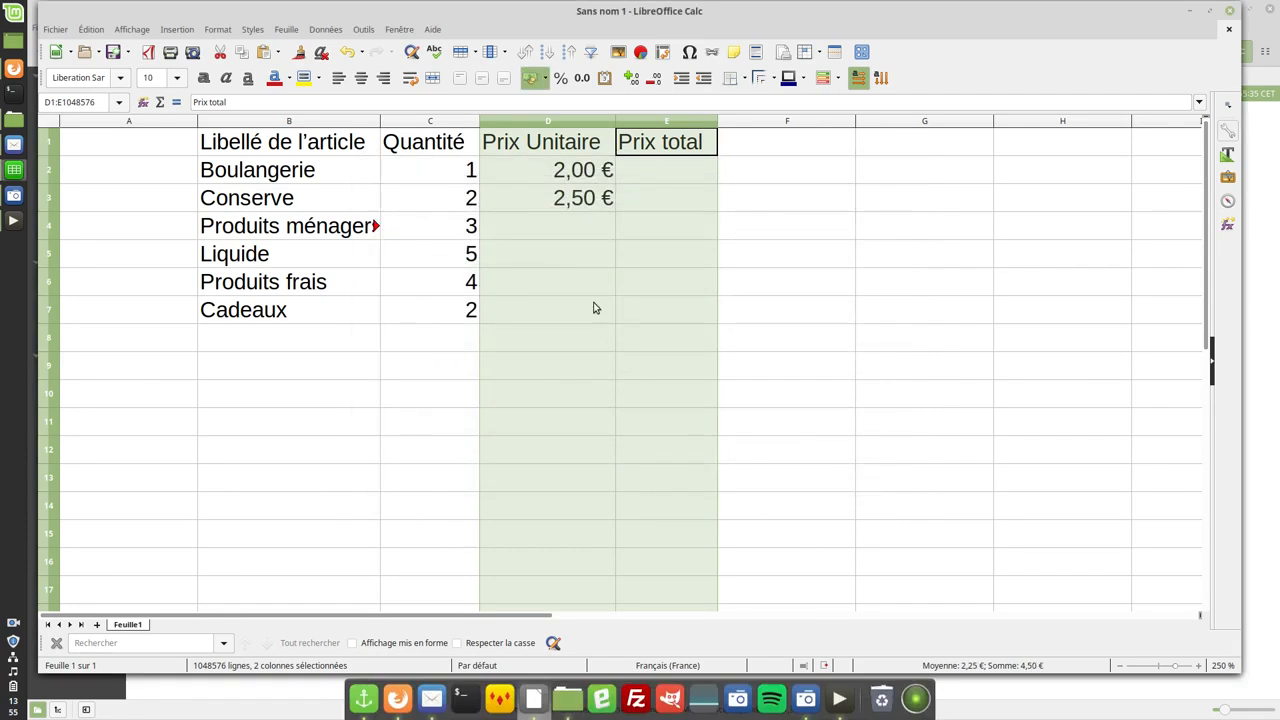
{"action": "left_click", "coordinate": [584, 280]}
{"action": "left_click", "coordinate": [559, 147]}
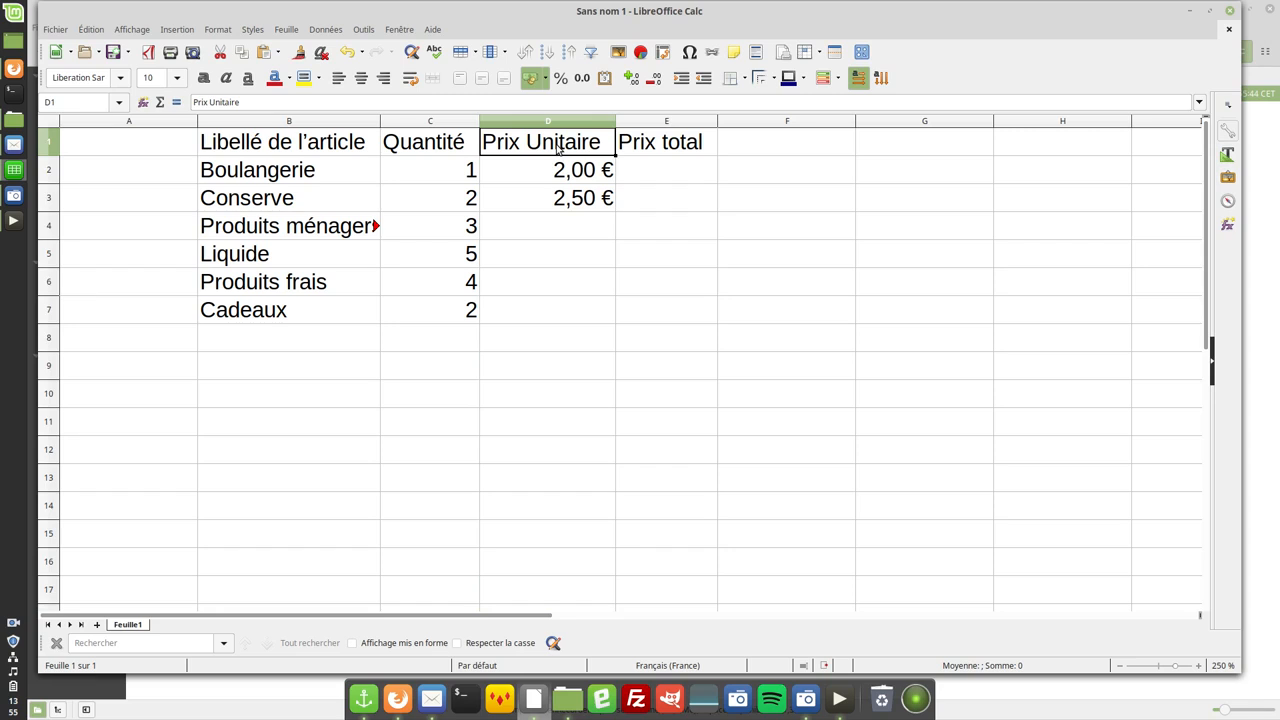
Enter the unit prices 3,1, 0,95, 5 and 7,32 in D4 to D7.
{"action": "left_click", "coordinate": [586, 233]}
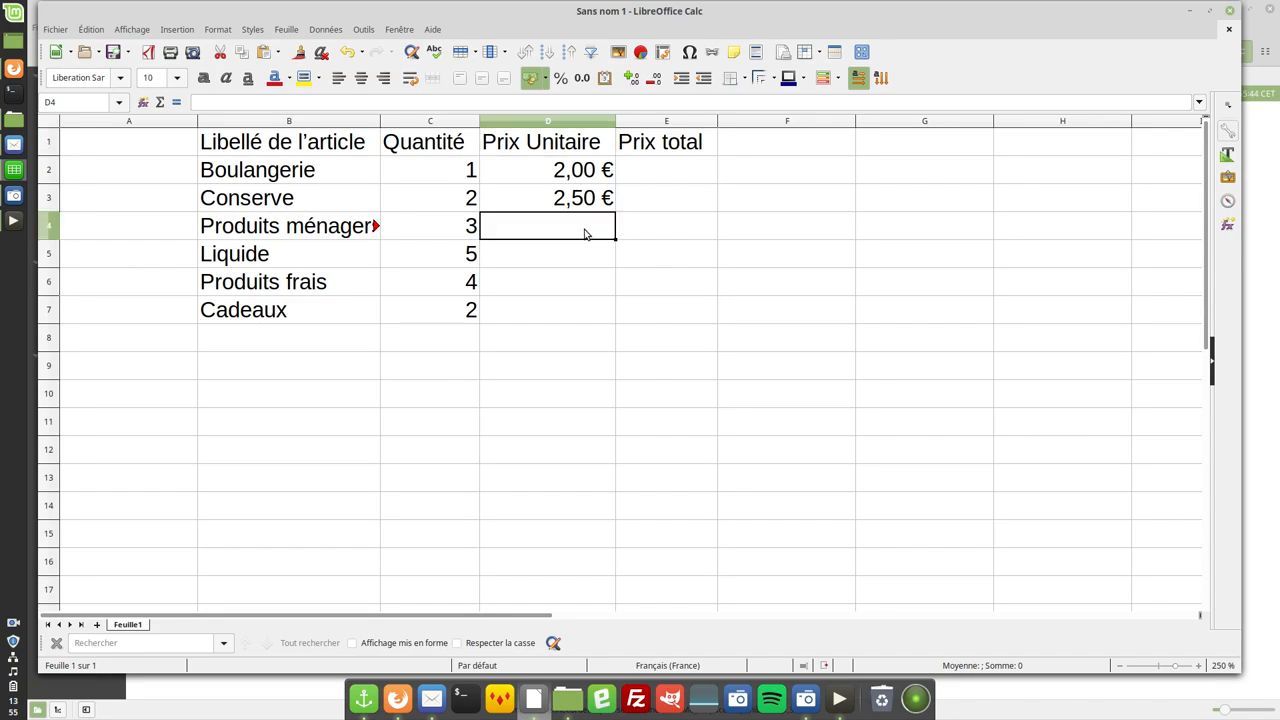
{"action": "type", "text": "3,1"}
{"action": "key", "text": "Return"}
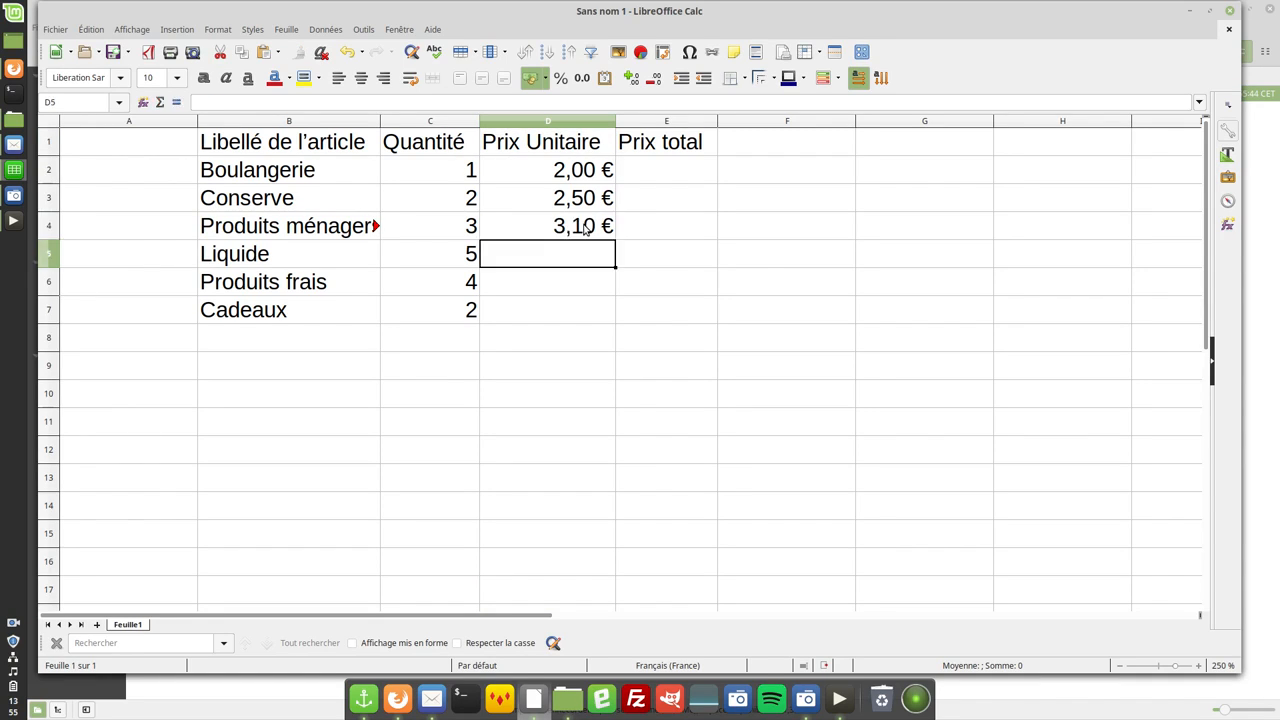
{"action": "type", "text": "0,95"}
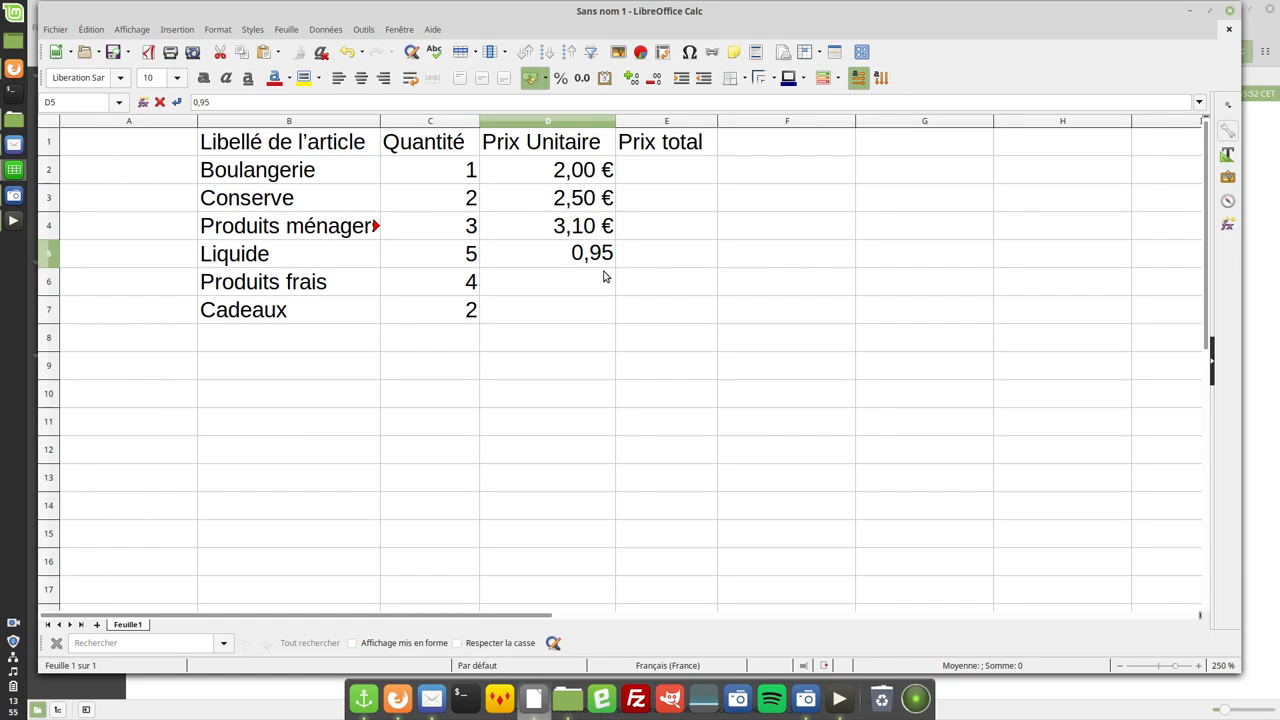
{"action": "key", "text": "Return"}
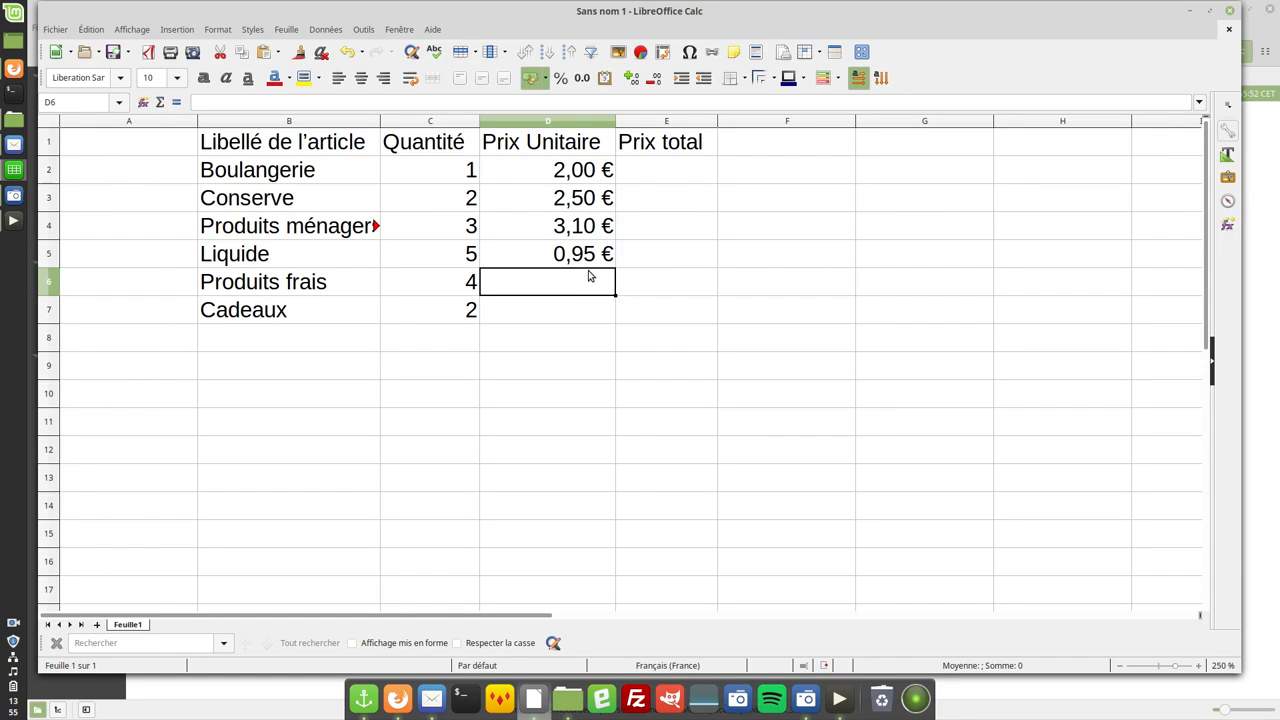
{"action": "type", "text": "5"}
{"action": "key", "text": "Return"}
{"action": "type", "text": "7"}
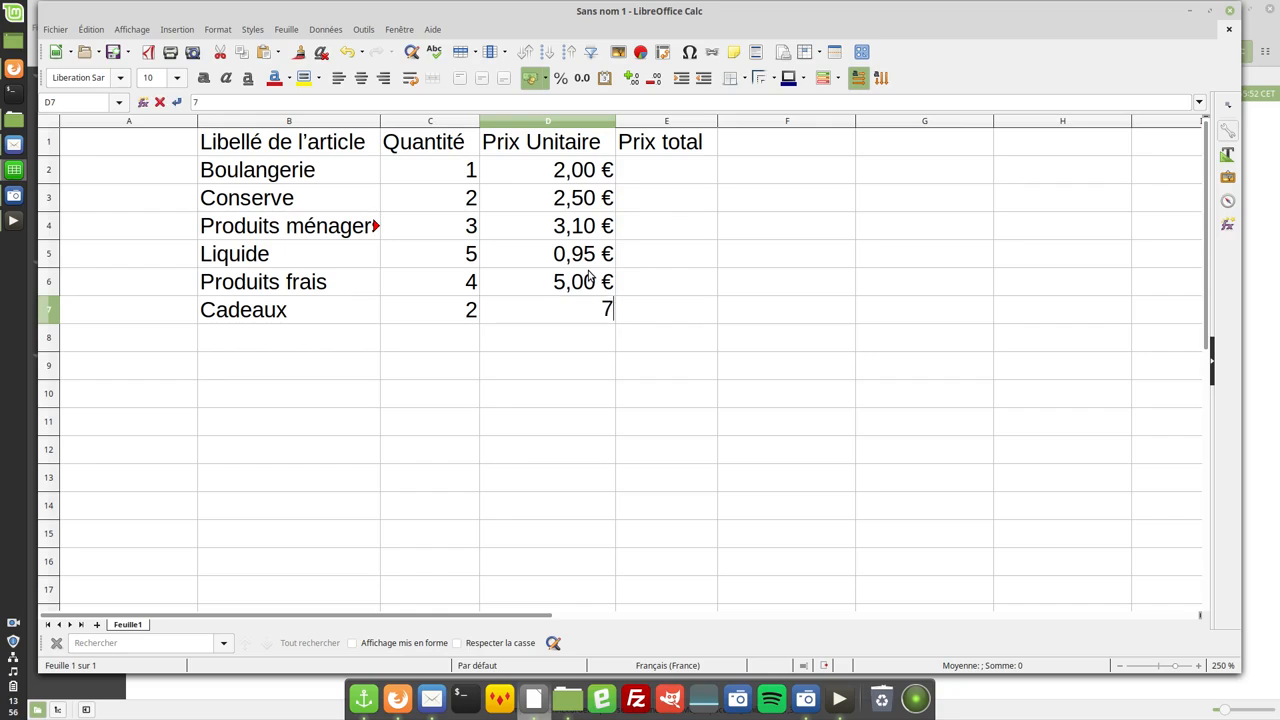
{"action": "type", "text": ",32"}
{"action": "key", "text": "Return"}
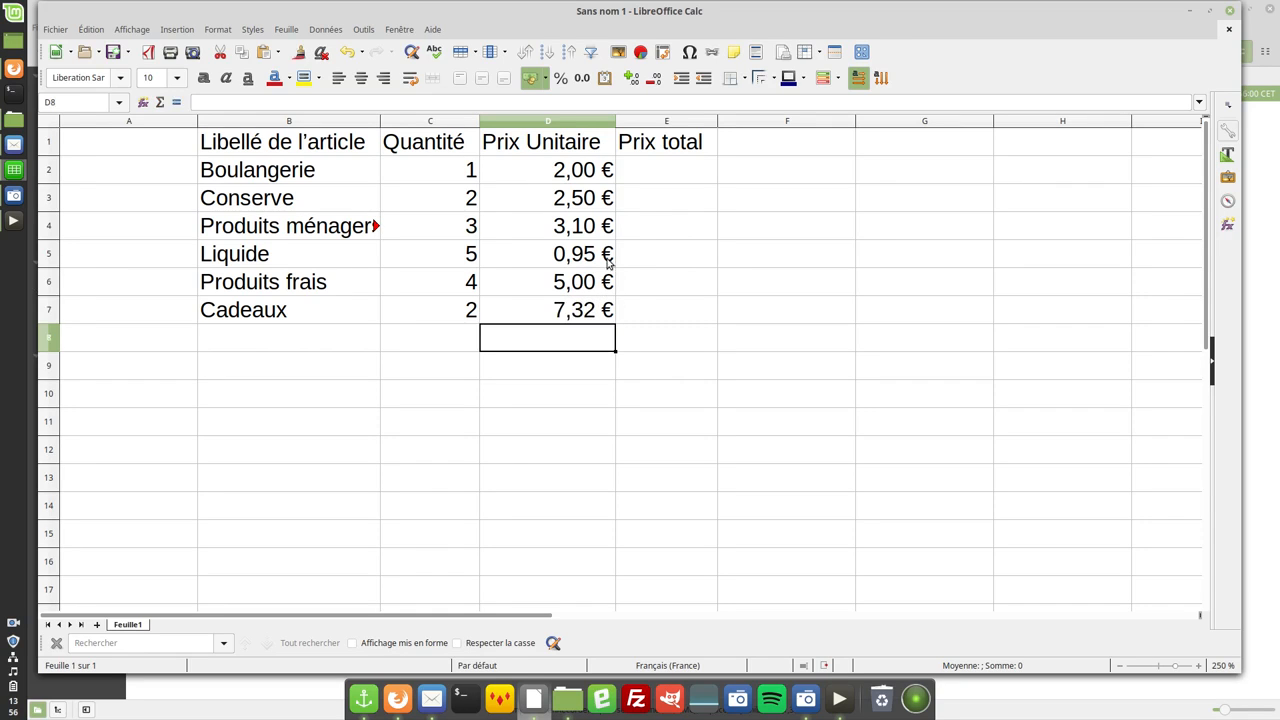
Calculate the Boulangerie total price in E2 with the formula =C2*D2.
{"action": "left_click", "coordinate": [578, 181]}
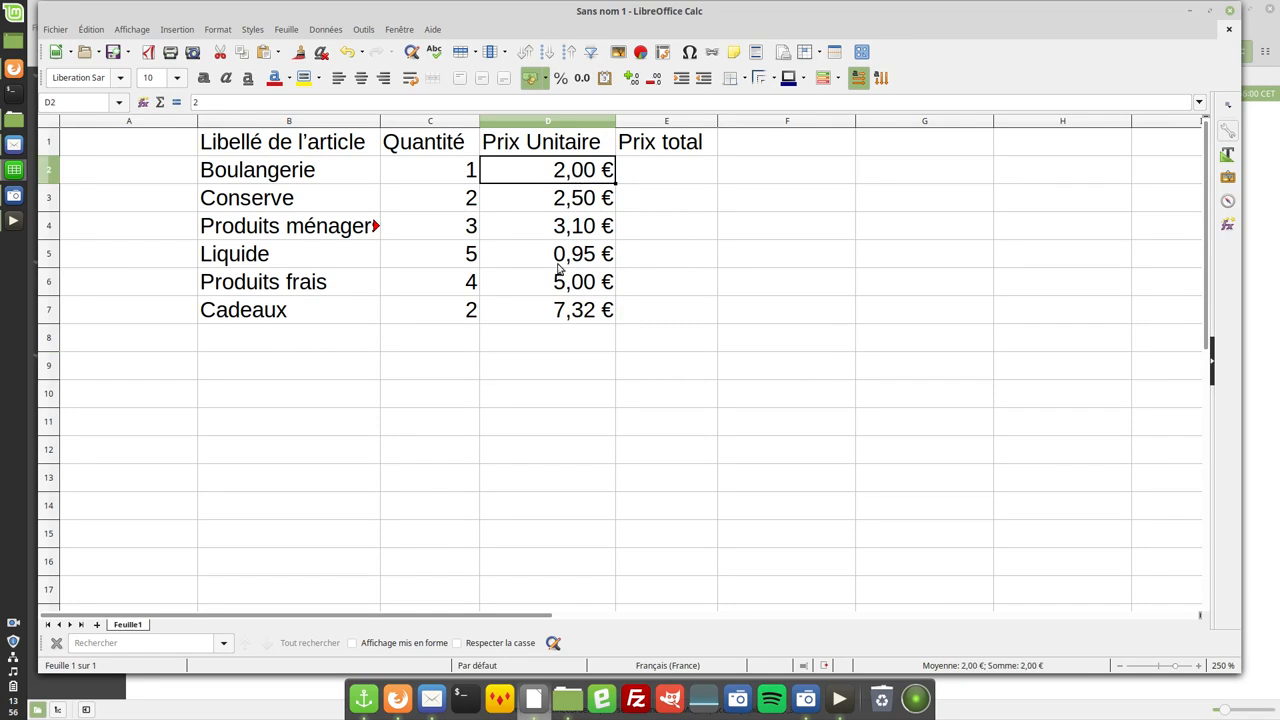
{"action": "left_click", "coordinate": [450, 173]}
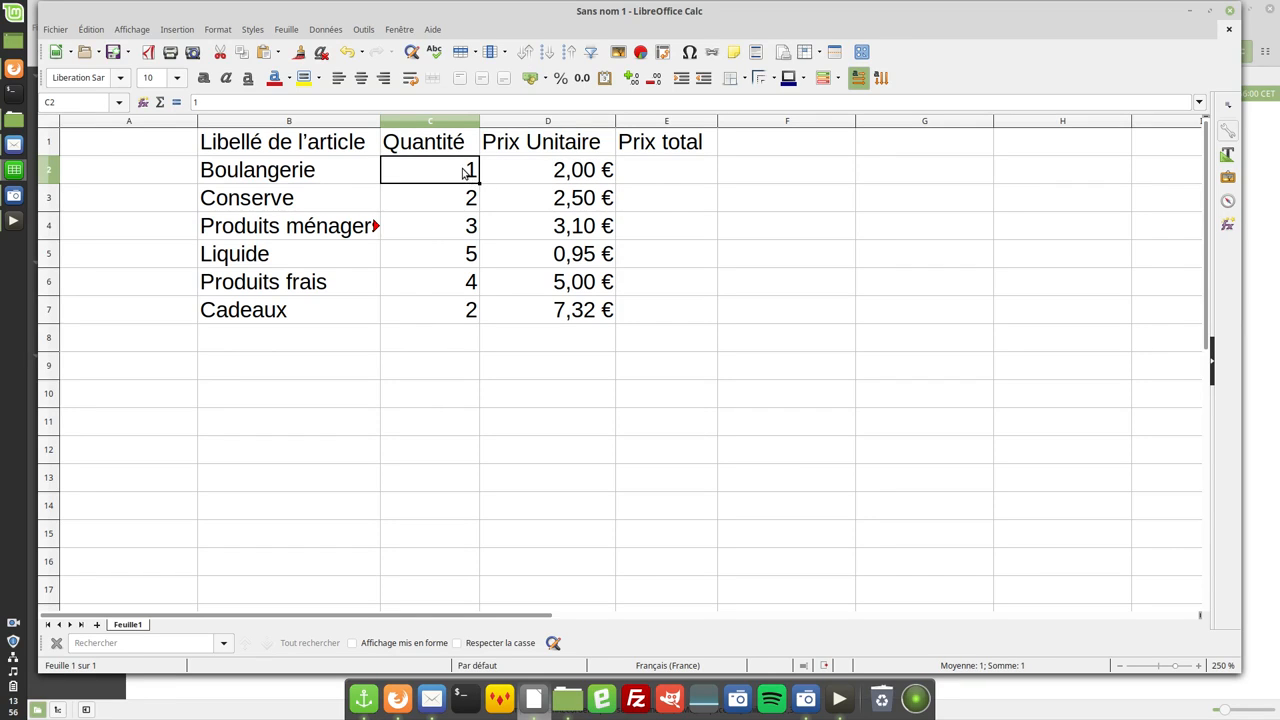
{"action": "left_click", "coordinate": [572, 176]}
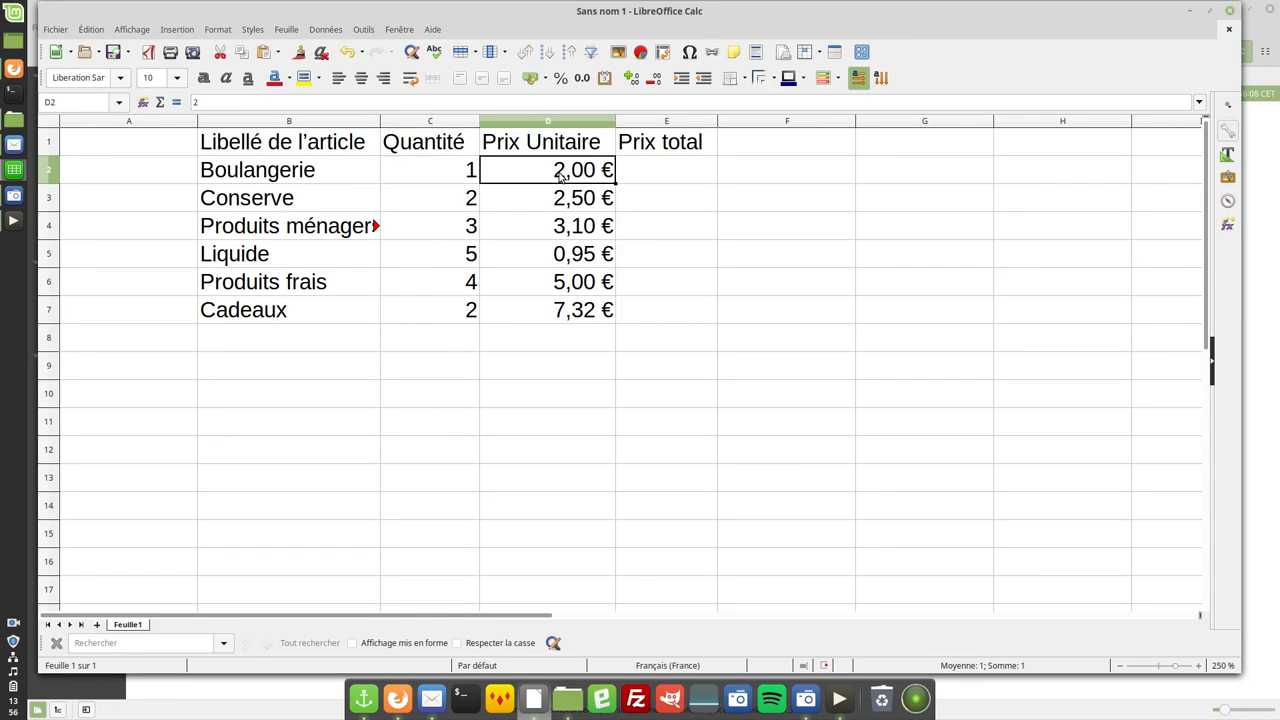
{"action": "left_click", "coordinate": [674, 168]}
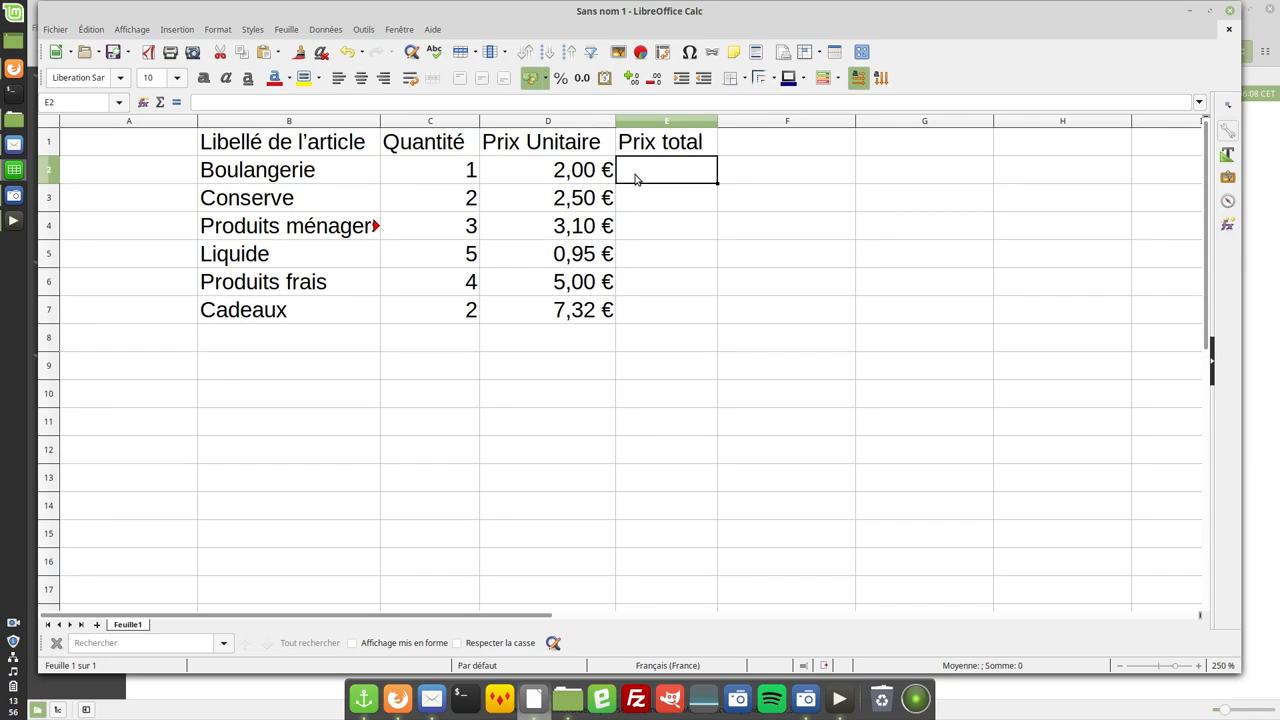
{"action": "type", "text": "="}
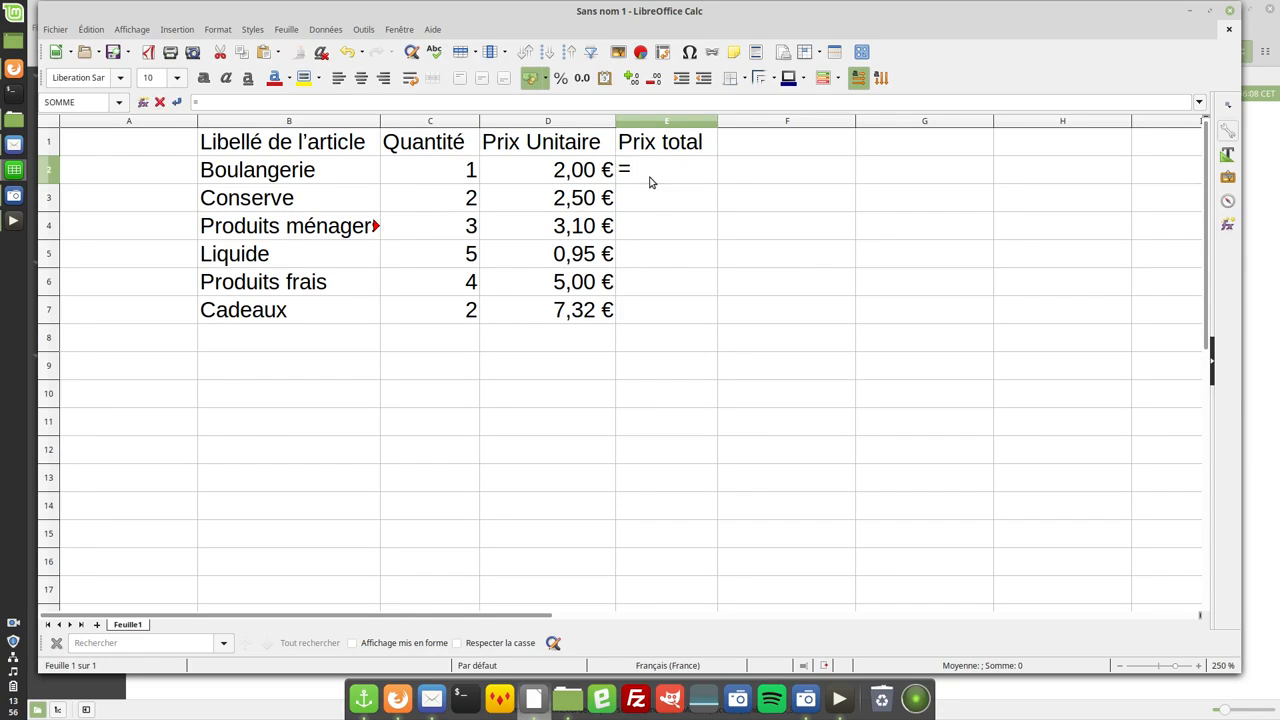
{"action": "left_click", "coordinate": [457, 170]}
{"action": "type", "text": "*"}
{"action": "left_click", "coordinate": [565, 172]}
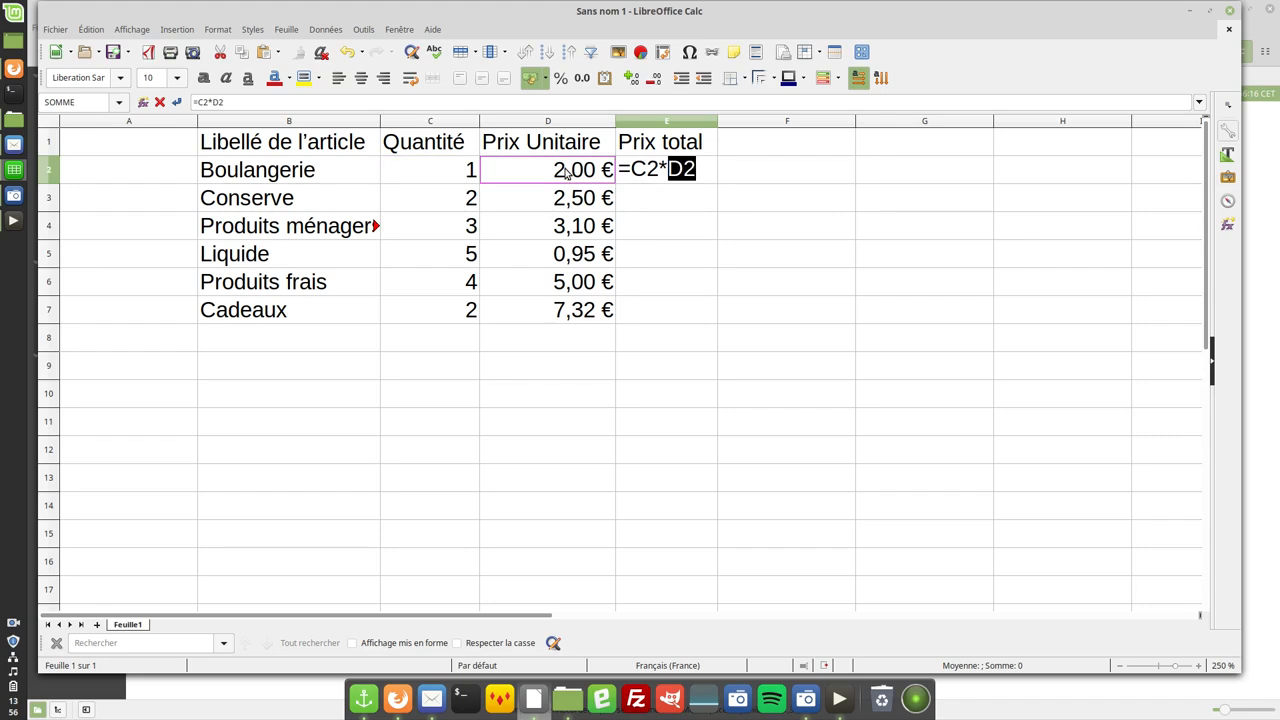
{"action": "key", "text": "Return"}
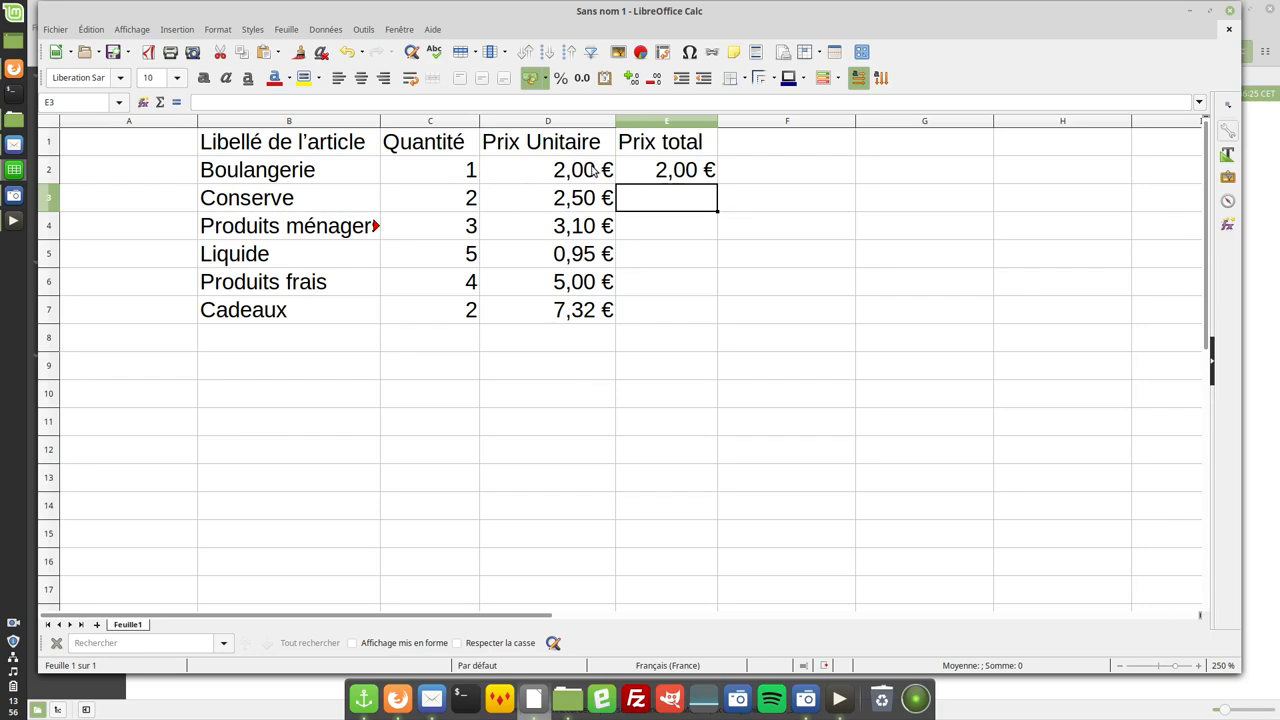
Fill the total price formula from E2 down to E7 and check the copied formulas in E3 and E4.
{"action": "left_click", "coordinate": [704, 172]}
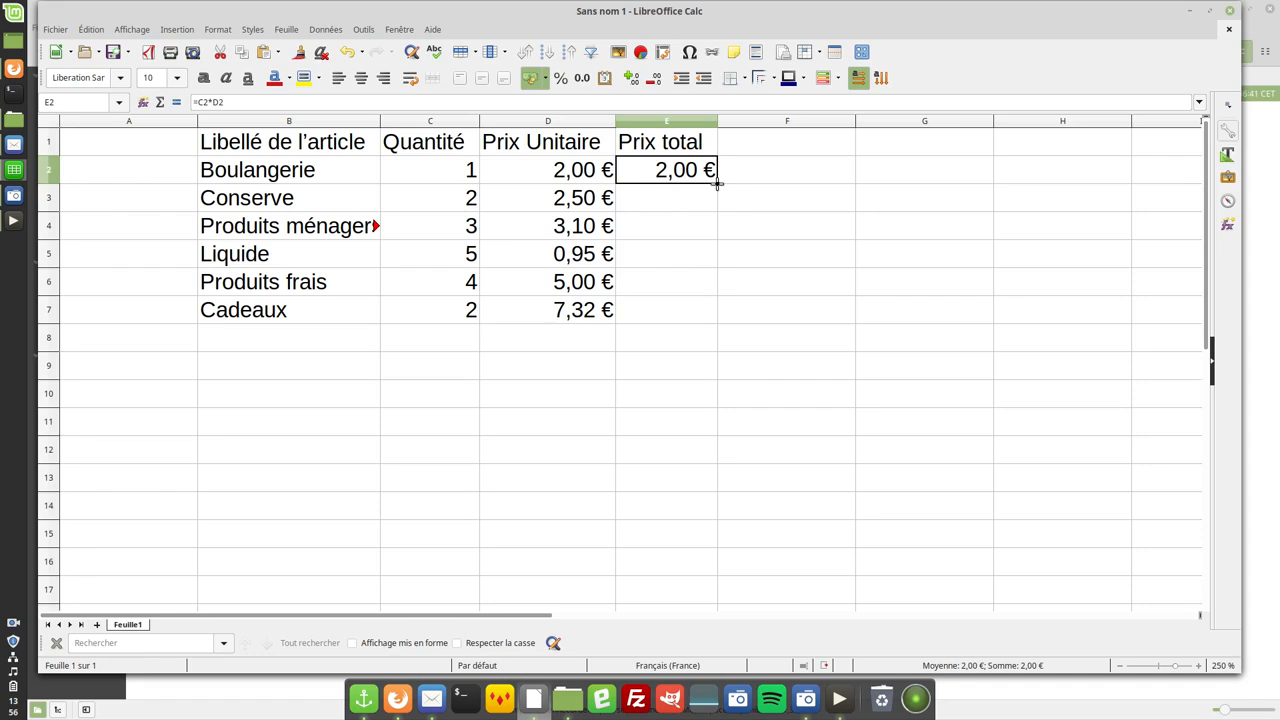
{"action": "left_click_drag", "start_coordinate": [716, 183], "coordinate": [704, 318]}
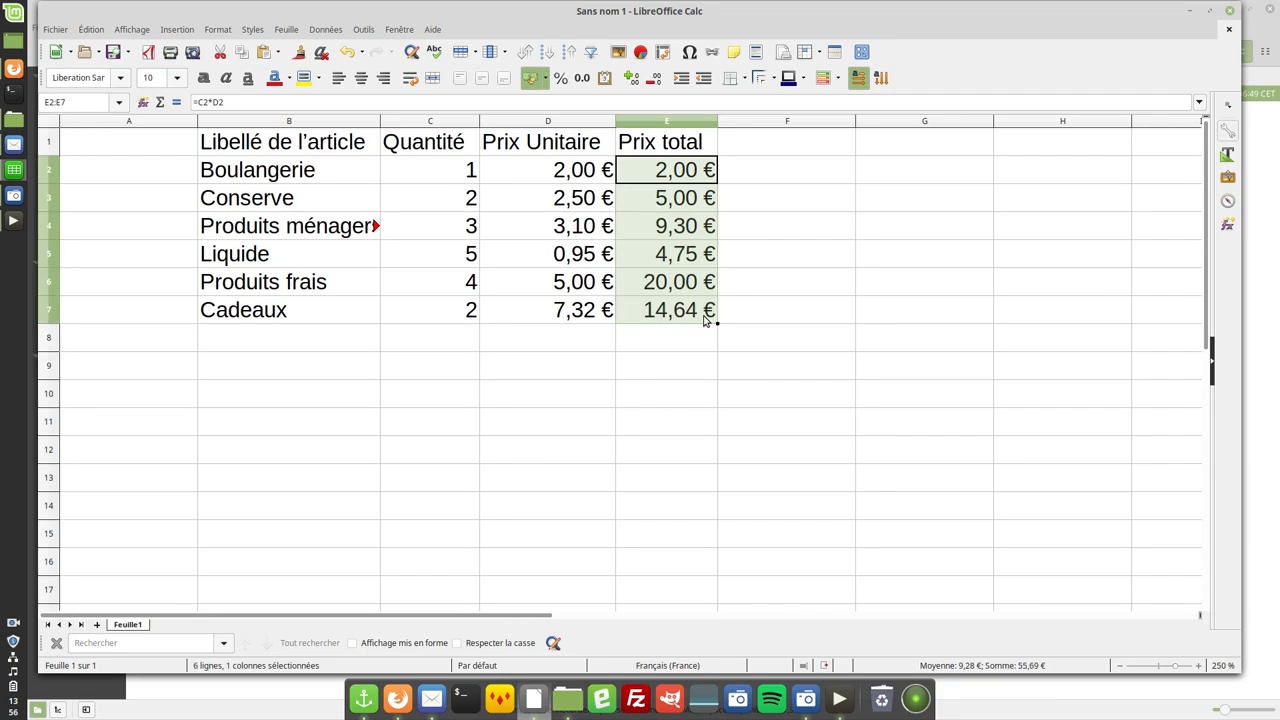
{"action": "left_click", "coordinate": [667, 200]}
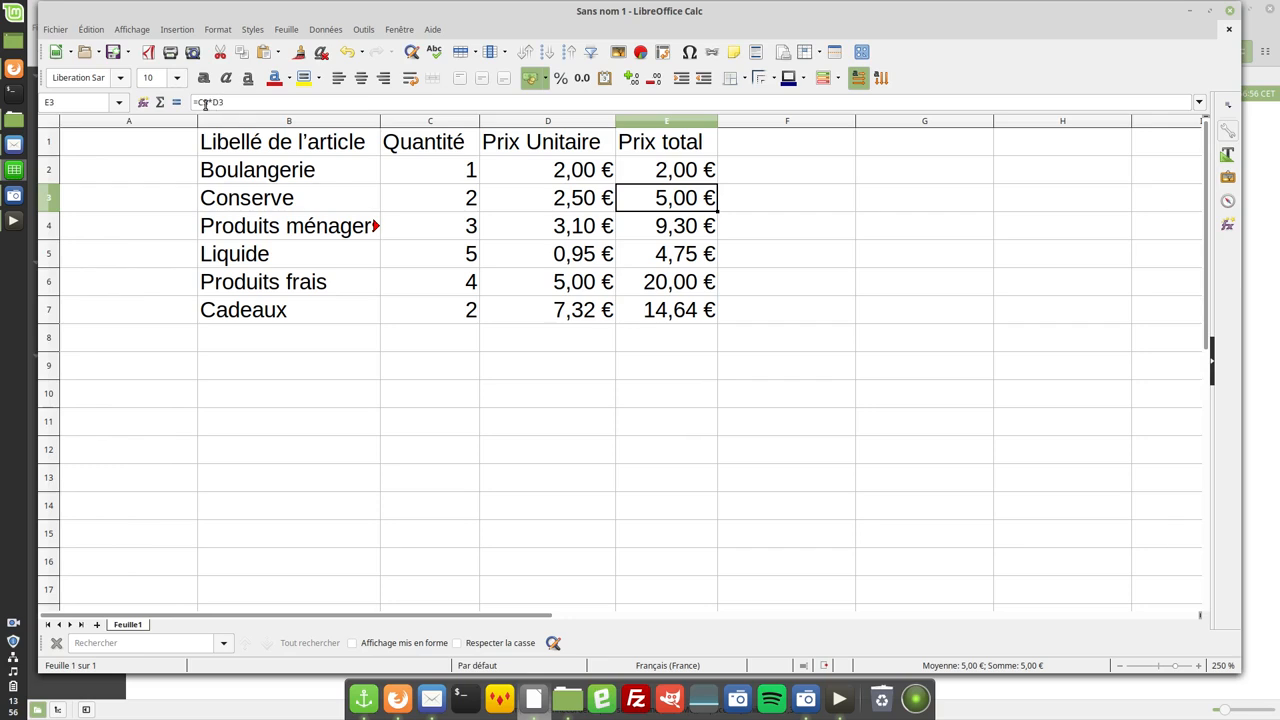
{"action": "left_click", "coordinate": [662, 227]}
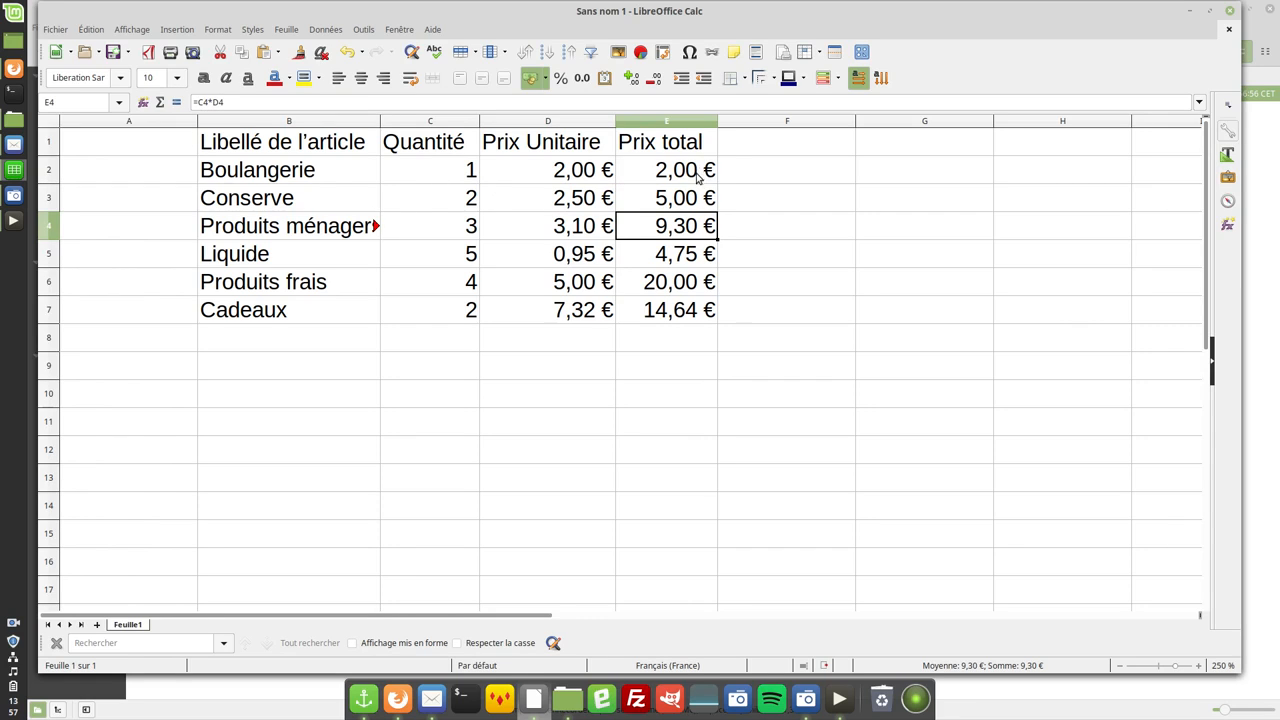
Enter the row label "Total" in B8 below the articles.
{"action": "left_click", "coordinate": [671, 343]}
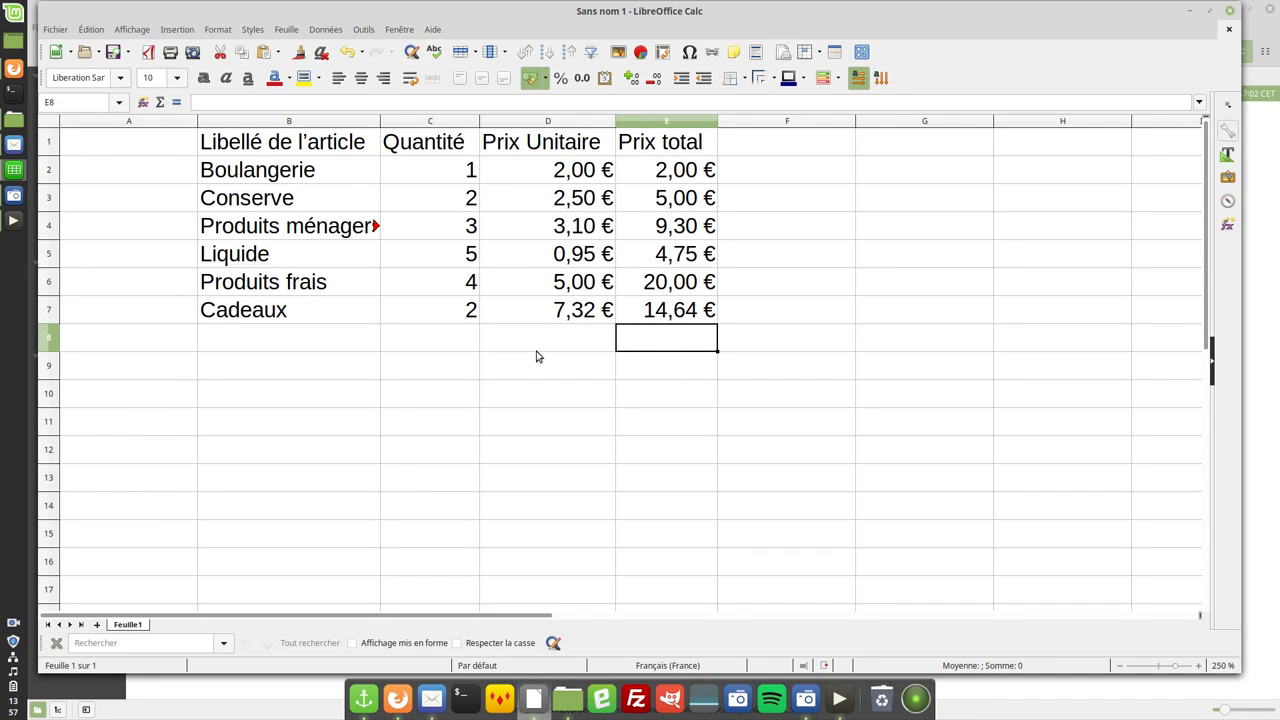
{"action": "left_click", "coordinate": [330, 341]}
{"action": "type", "text": "T"}
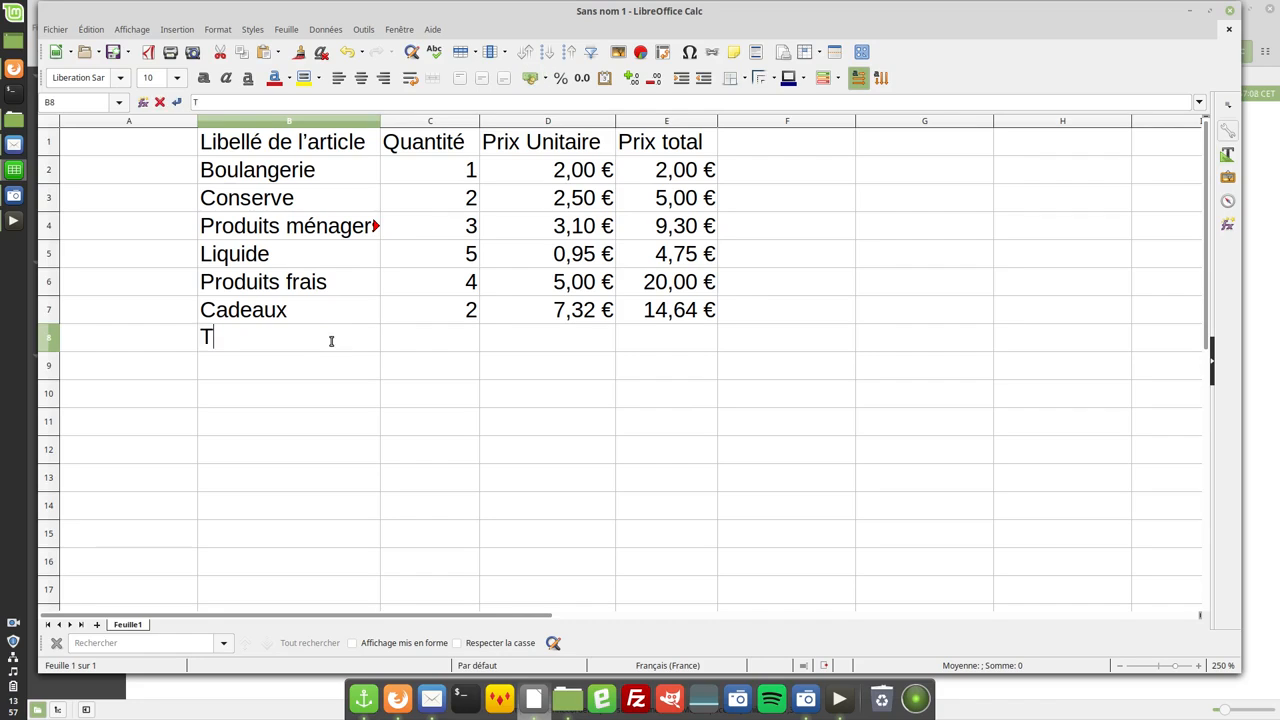
{"action": "type", "text": "otal"}
{"action": "key", "text": "Return"}
{"action": "left_click", "coordinate": [331, 338]}
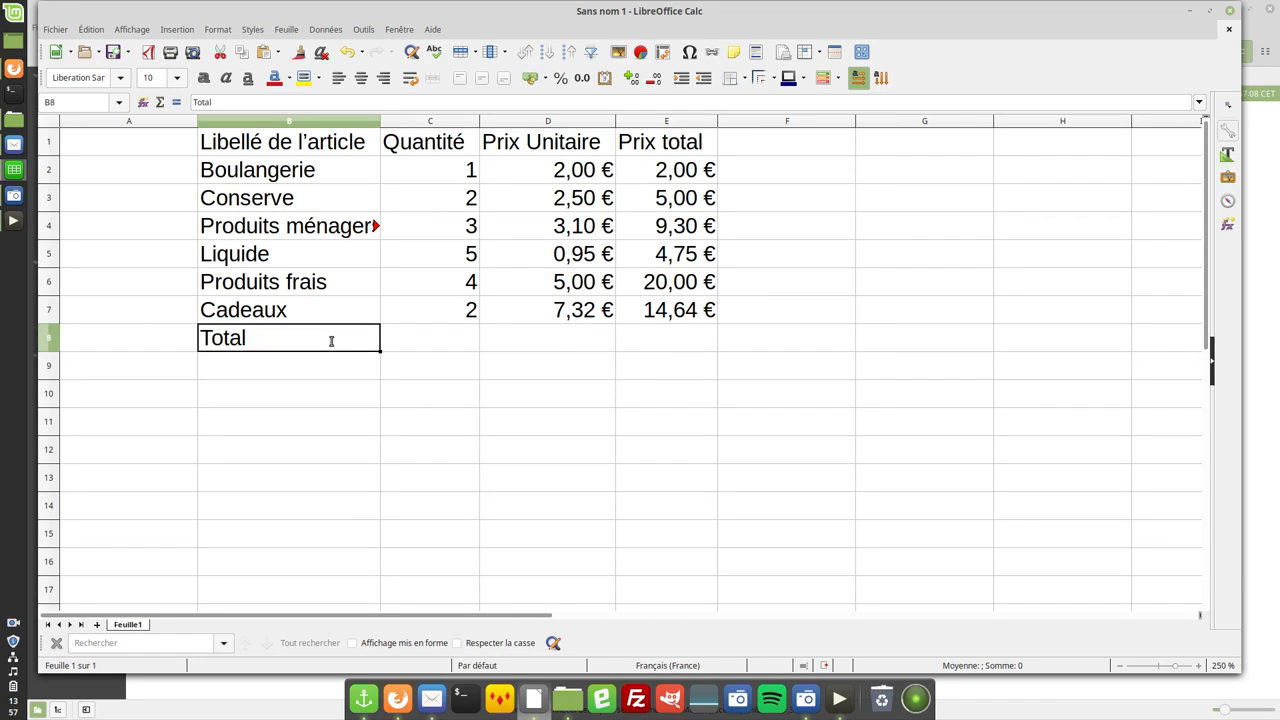
Right-align the Total label in B8 and sum the total prices E2:E7 in E8.
{"action": "left_click", "coordinate": [384, 84]}
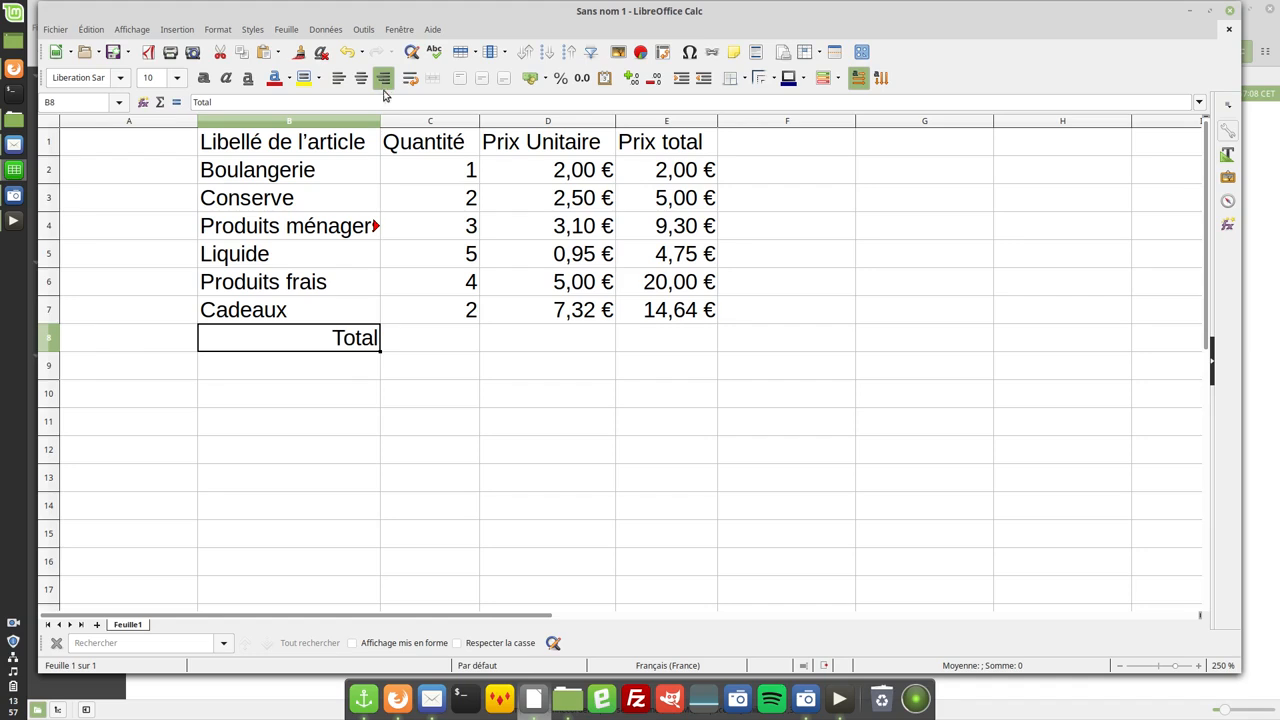
{"action": "left_click", "coordinate": [686, 340]}
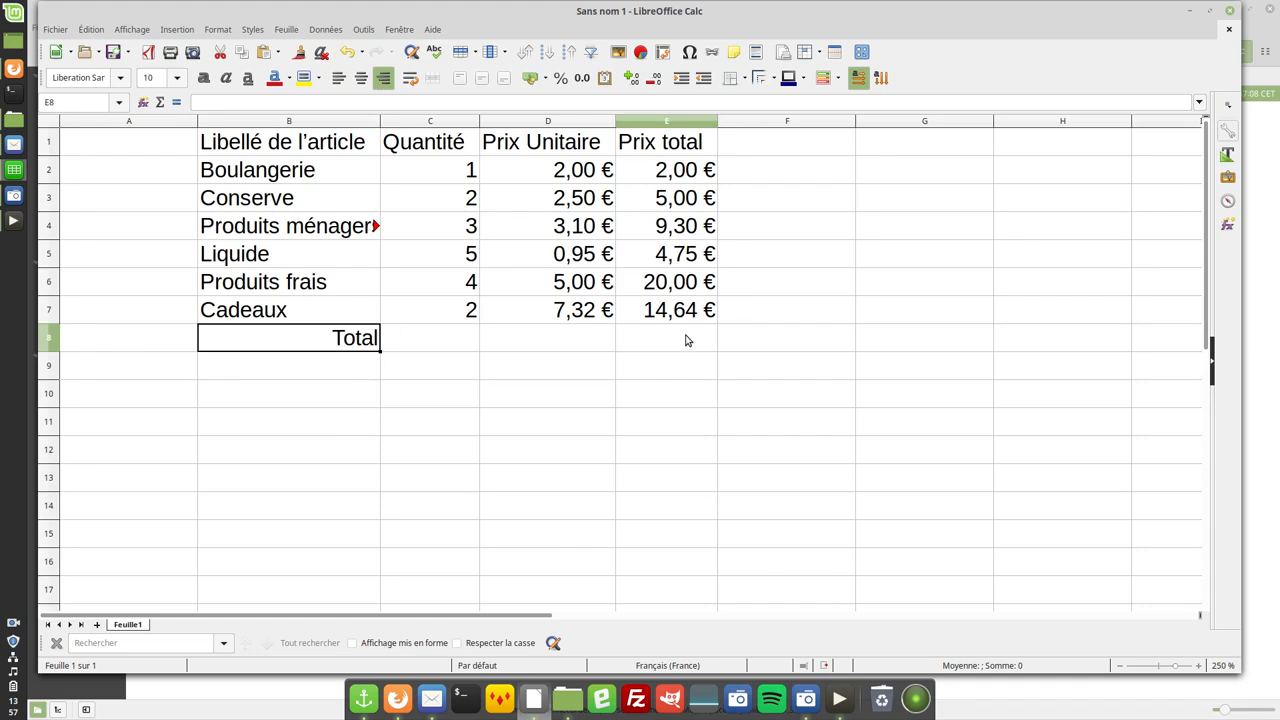
{"action": "left_click", "coordinate": [160, 103]}
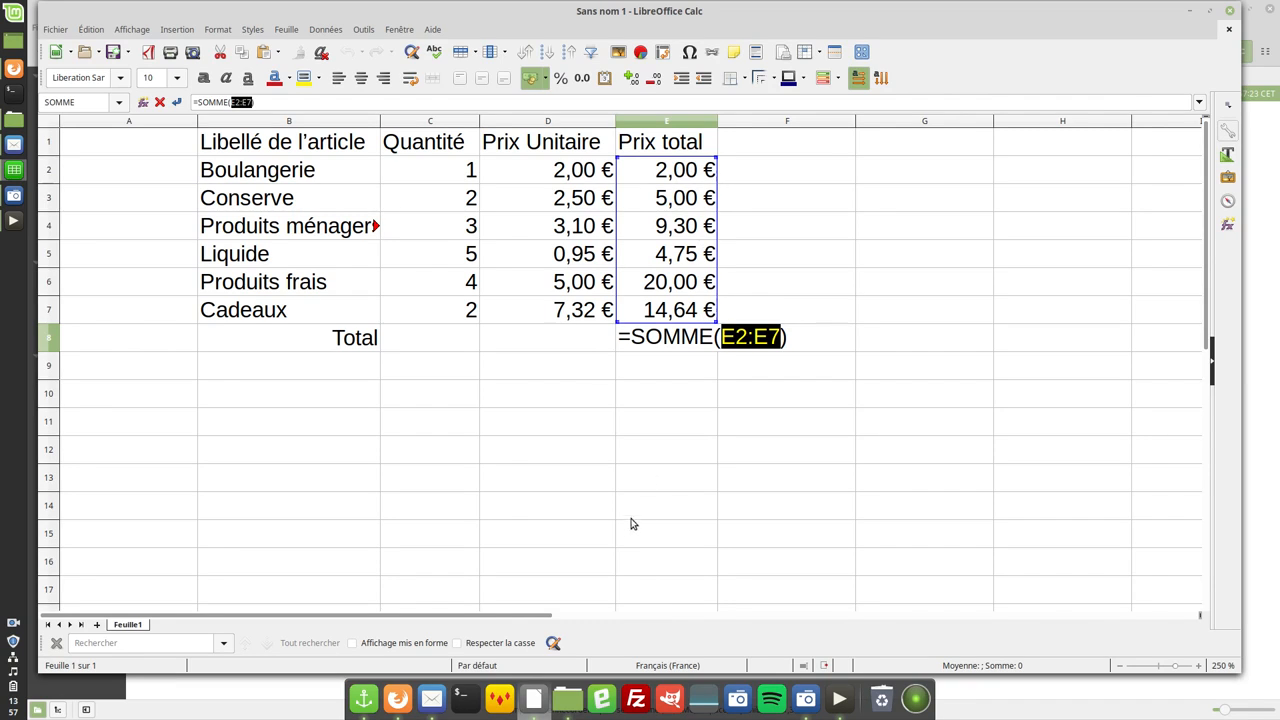
{"action": "key", "text": "Return"}
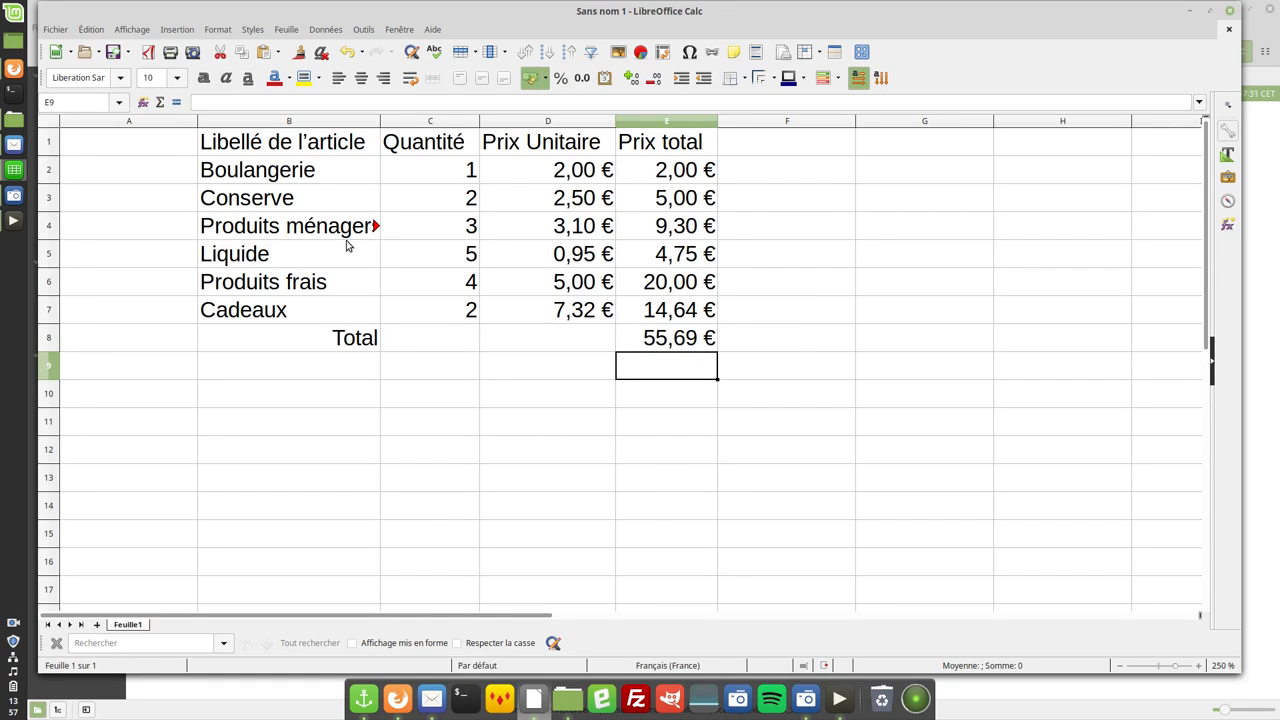
Fit column B's width to its longest entry and check the formulas in E2 and E8.
{"action": "double_click", "coordinate": [379, 121]}
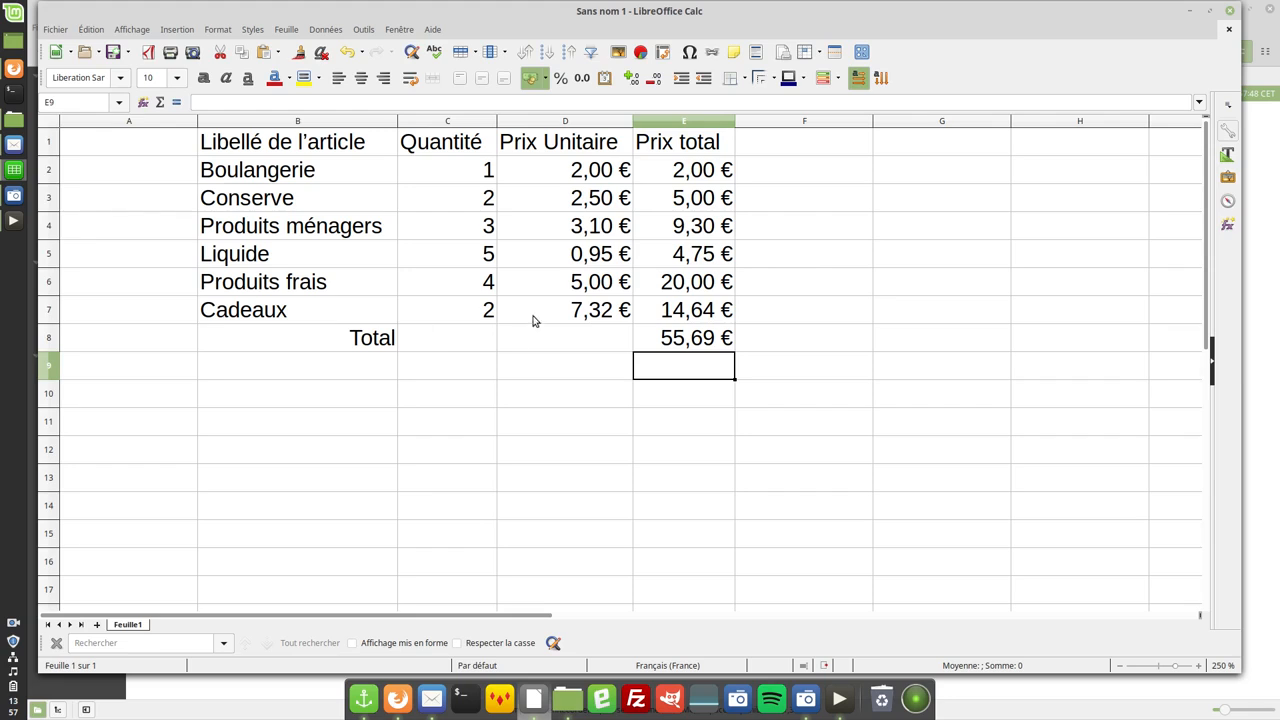
{"action": "left_click", "coordinate": [684, 179]}
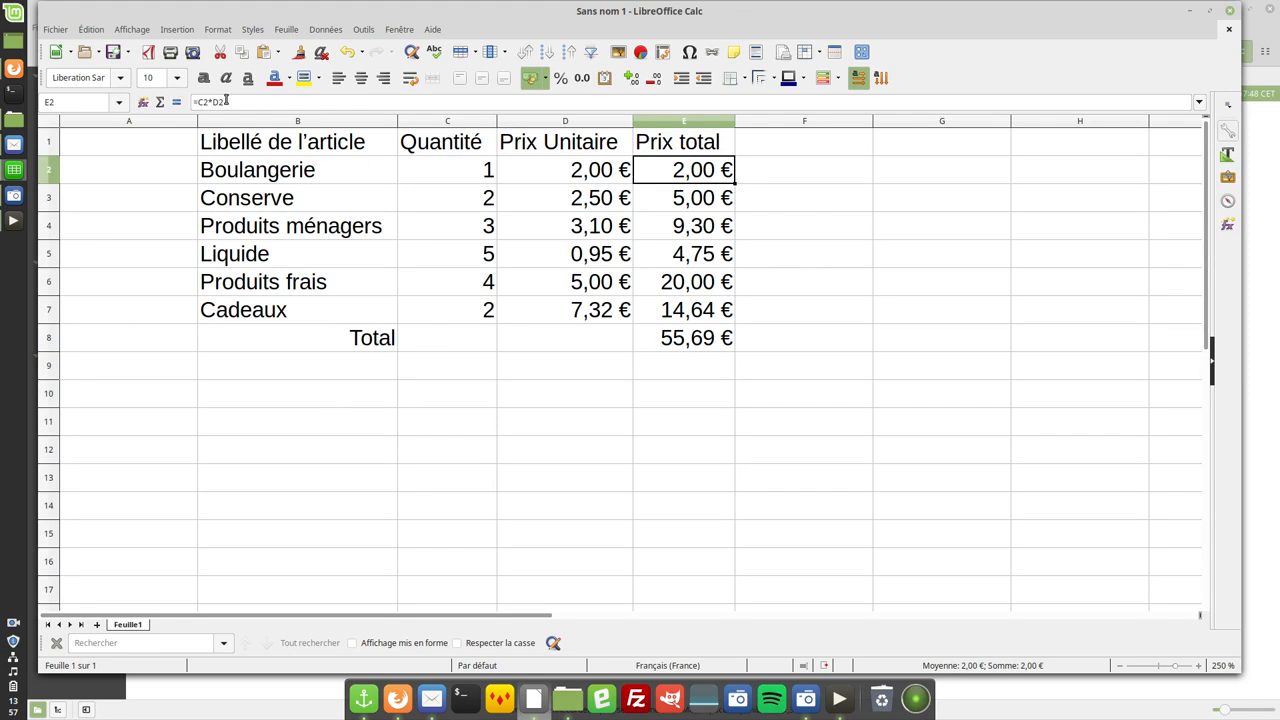
{"action": "left_click", "coordinate": [688, 341]}
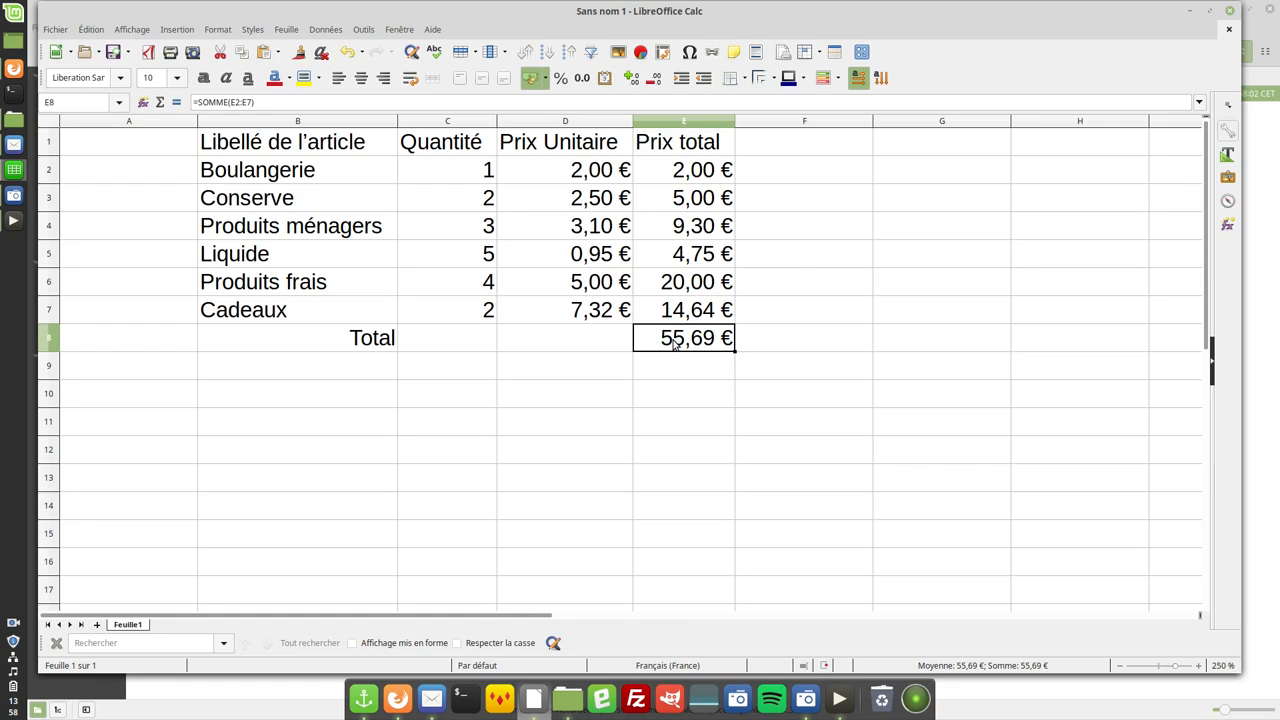
Insert an empty row above the Liquide row.
{"action": "left_click", "coordinate": [46, 256]}
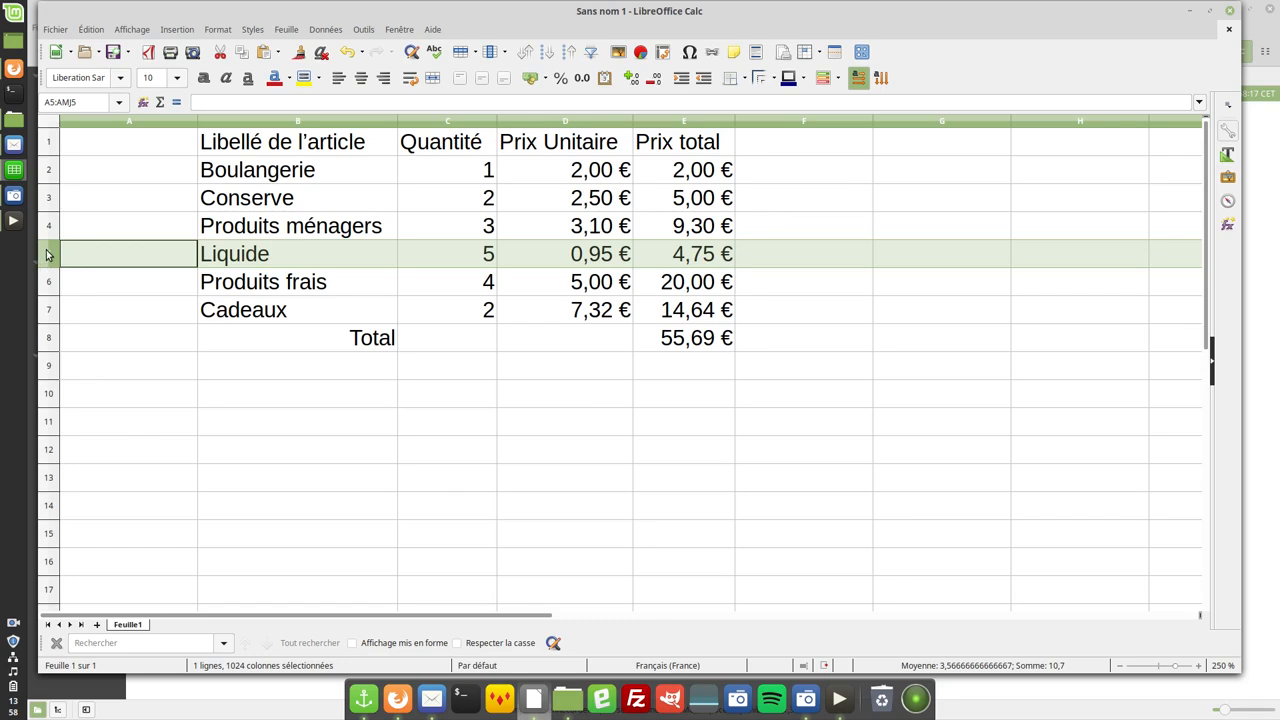
{"action": "right_click", "coordinate": [46, 255]}
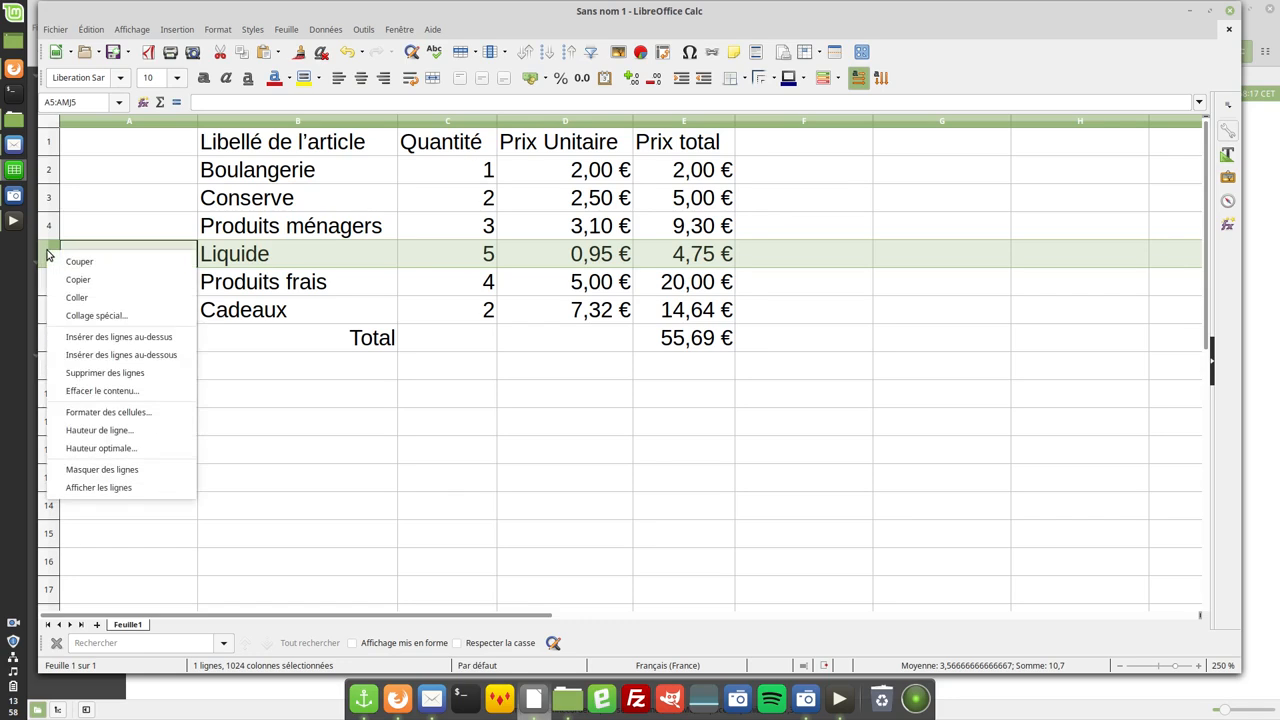
{"action": "left_click", "coordinate": [101, 340]}
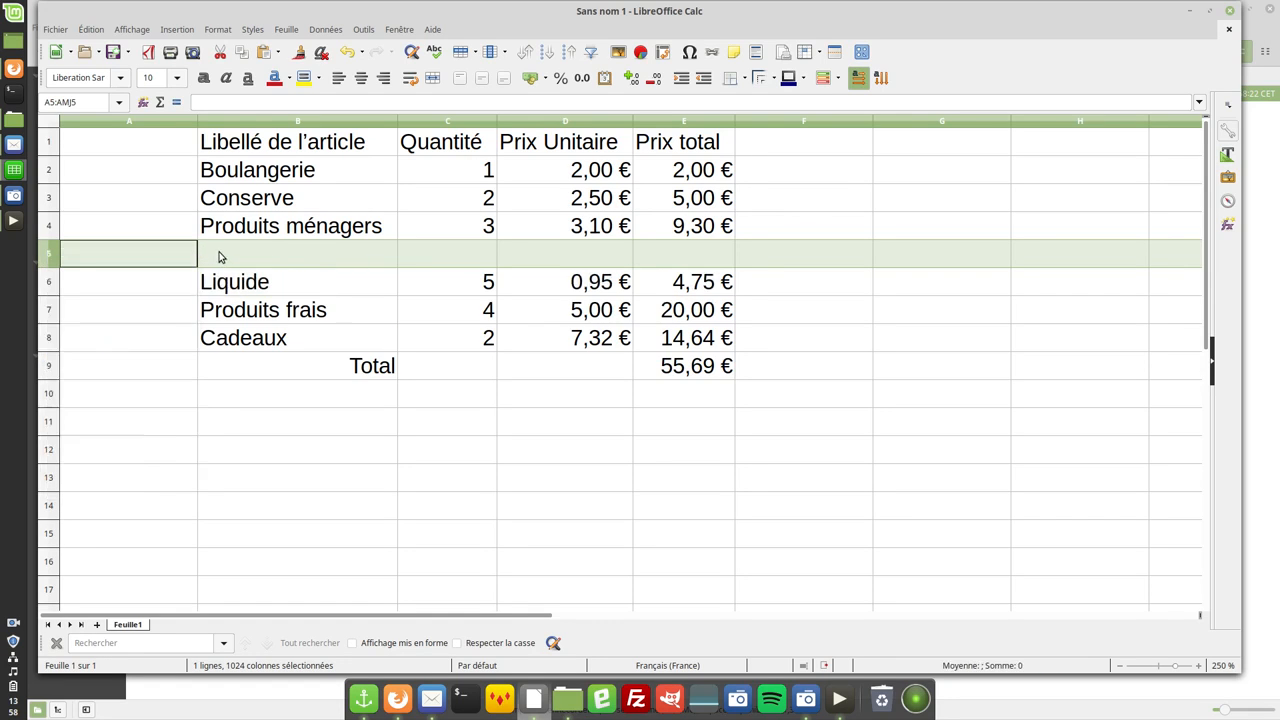
Fill the new row 5 with the article Fromage, quantity 2,5 and unit price 16,50.
{"action": "left_click", "coordinate": [220, 256]}
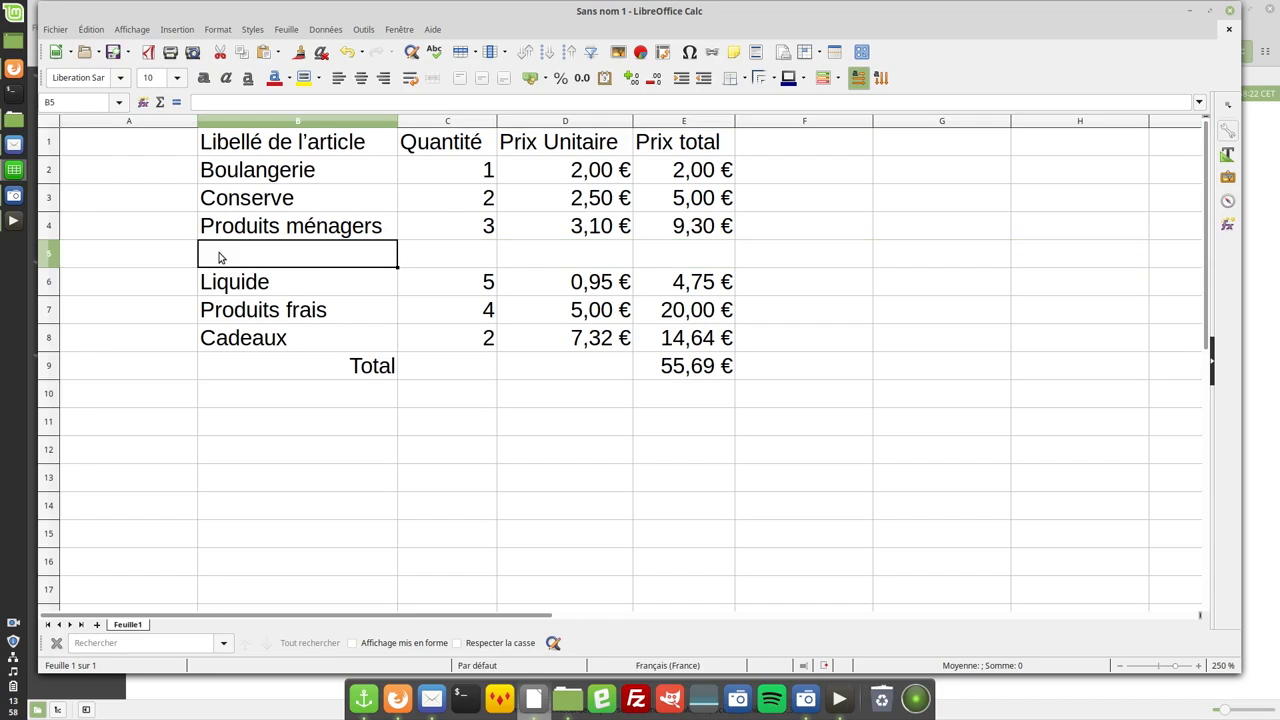
{"action": "type", "text": "Fromage"}
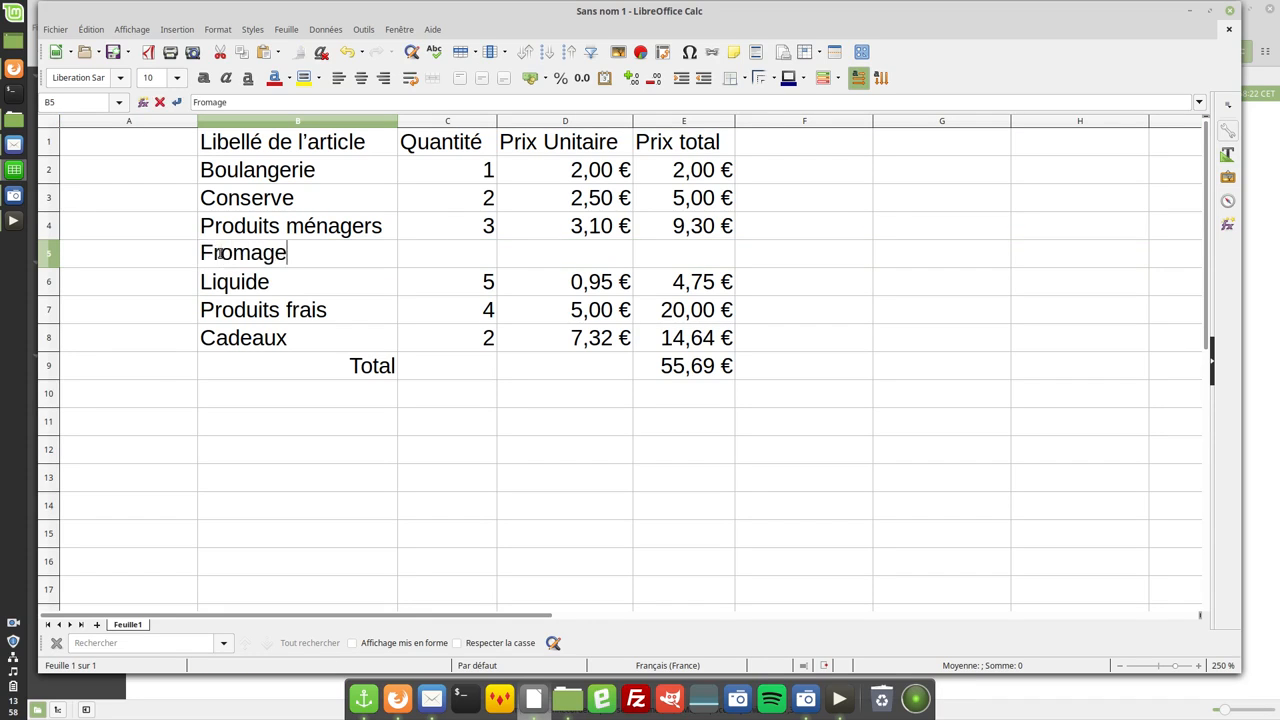
{"action": "key", "text": "Tab"}
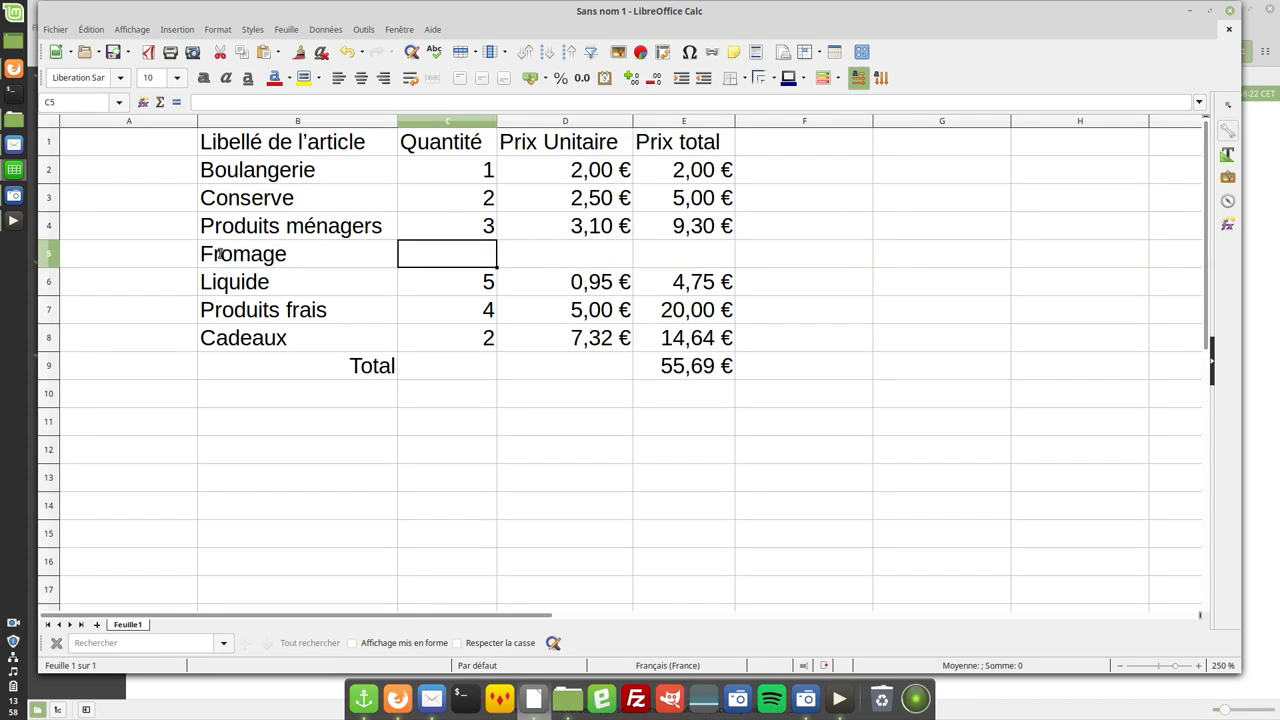
{"action": "type", "text": "2"}
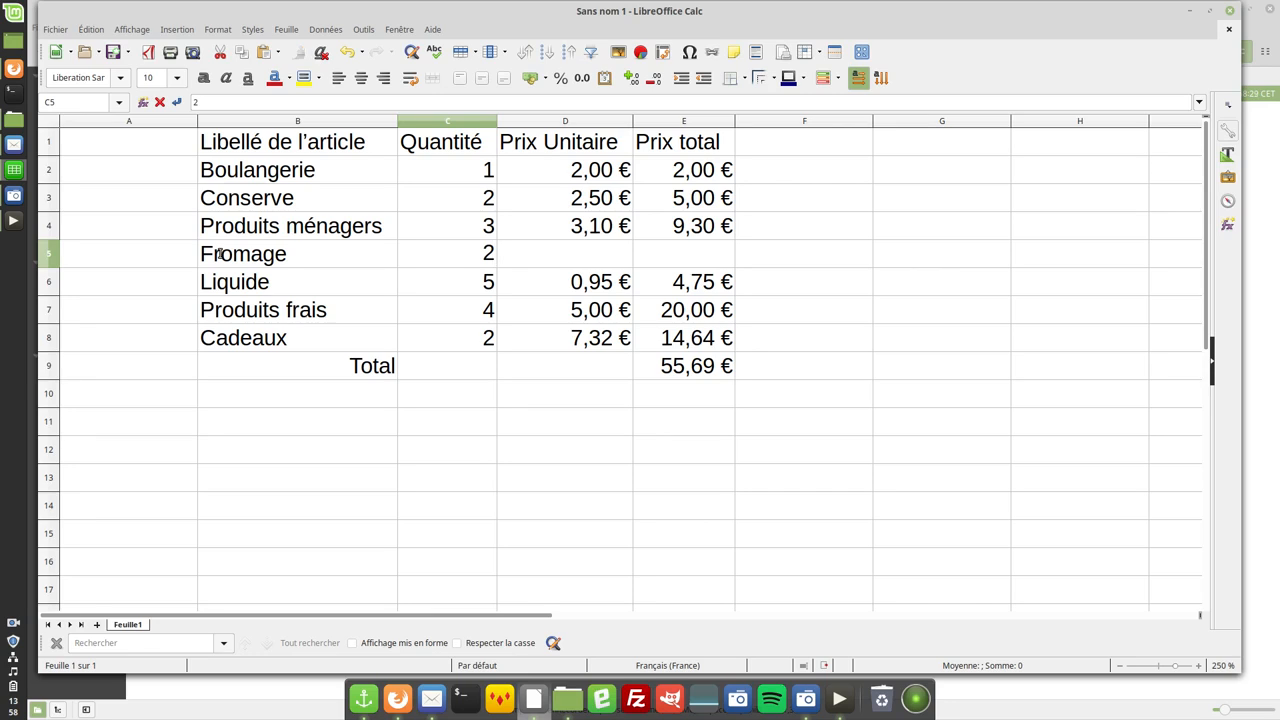
{"action": "type", "text": ",5"}
{"action": "key", "text": "Tab"}
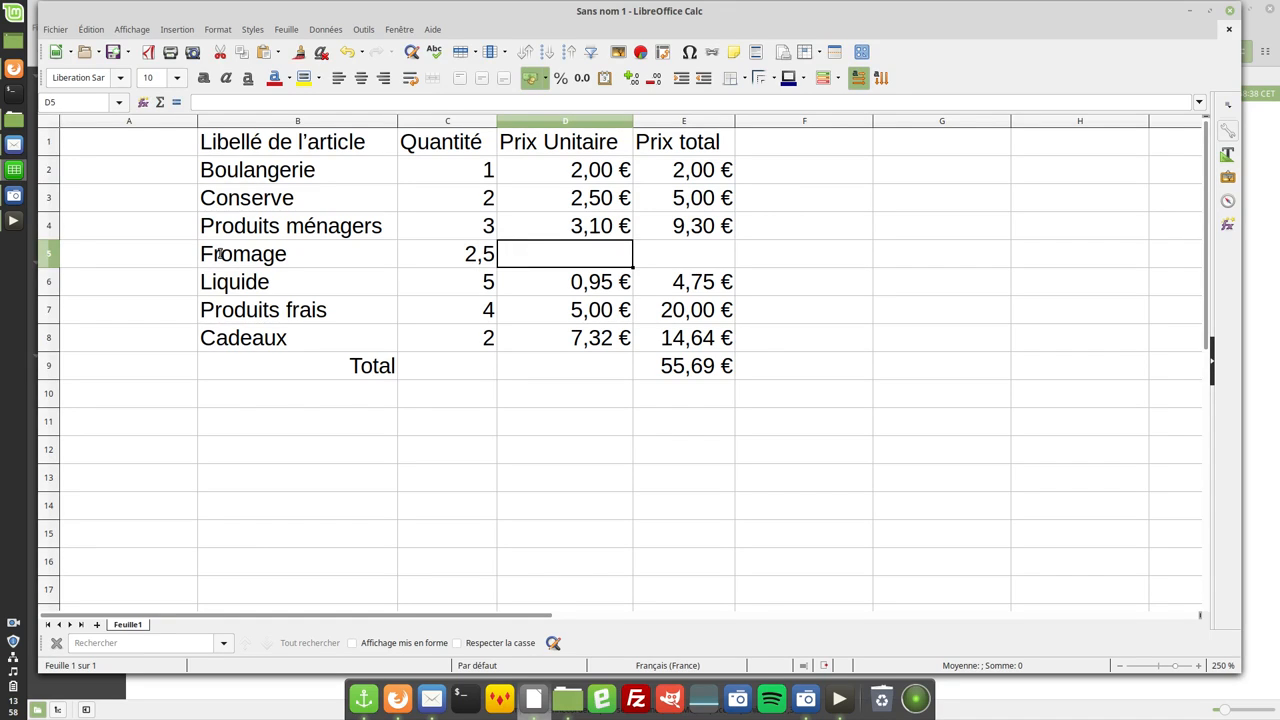
{"action": "type", "text": "16,50"}
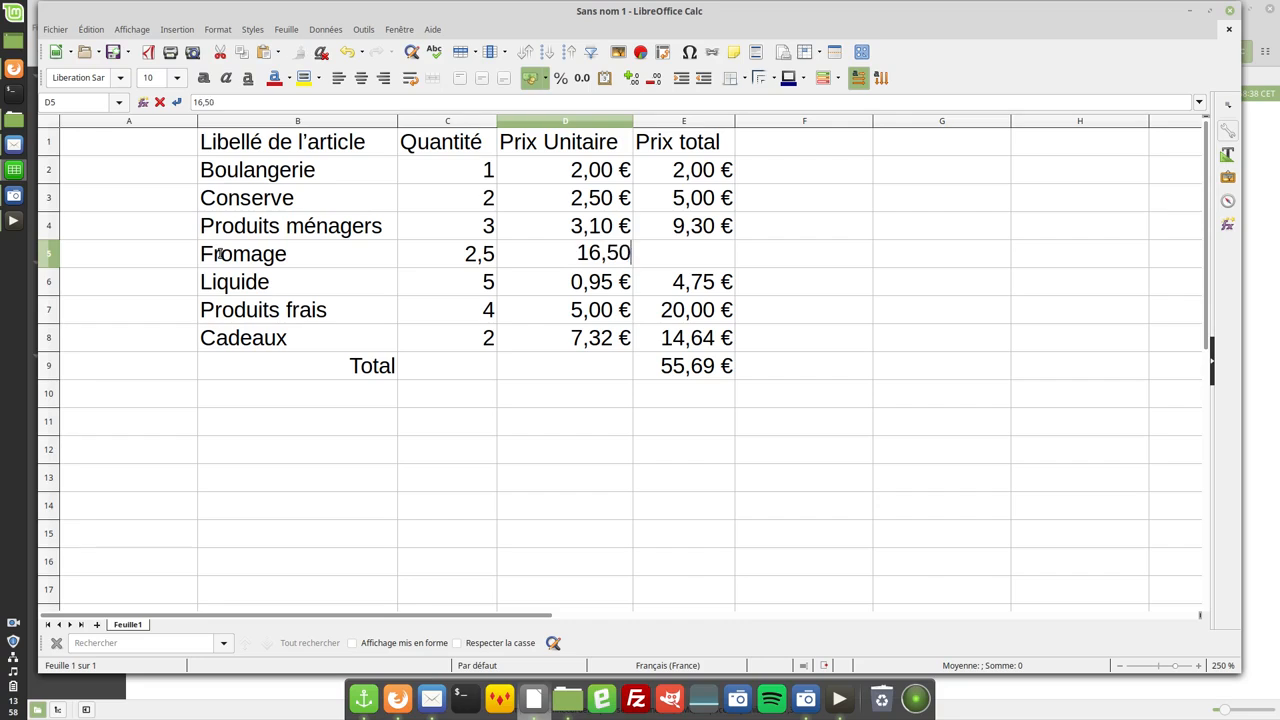
{"action": "key", "text": "Tab"}
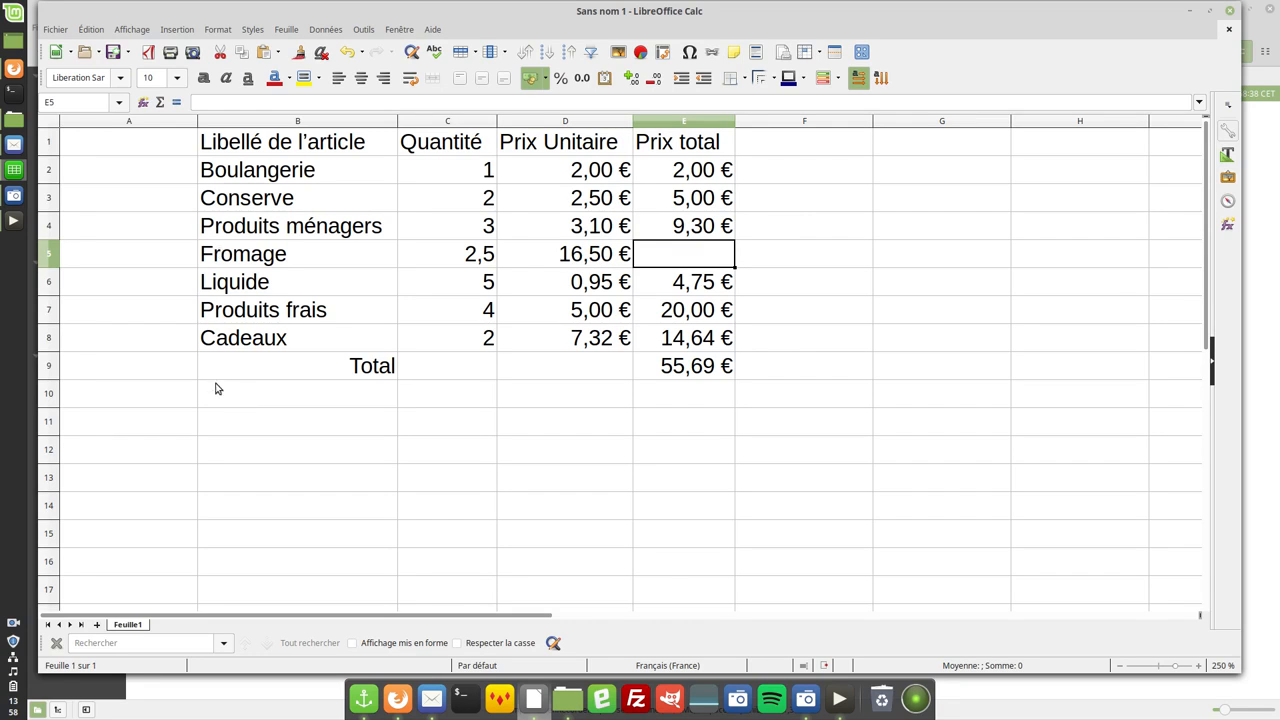
Copy the total price formula from E4 down to E5 for Fromage and check the sum formula in E9.
{"action": "left_click", "coordinate": [480, 253]}
{"action": "left_click", "coordinate": [557, 254]}
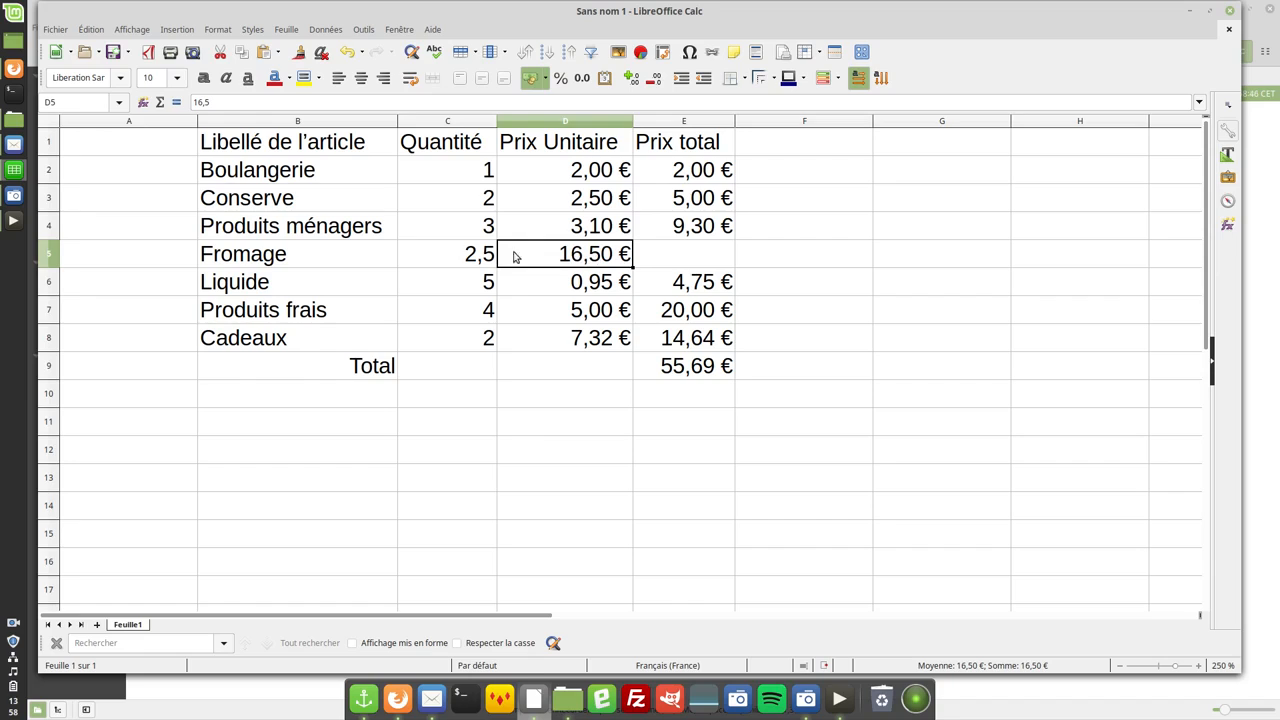
{"action": "left_click", "coordinate": [698, 256]}
{"action": "left_click", "coordinate": [724, 228]}
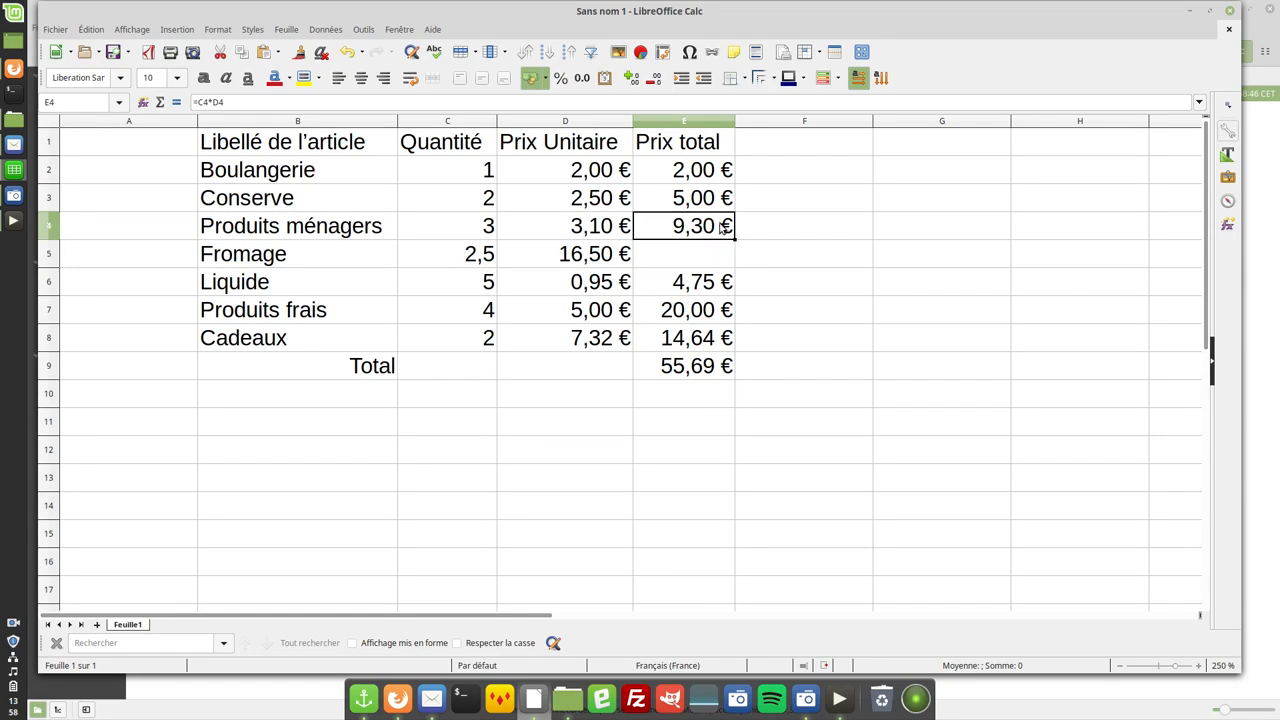
{"action": "left_click_drag", "start_coordinate": [734, 239], "coordinate": [735, 259]}
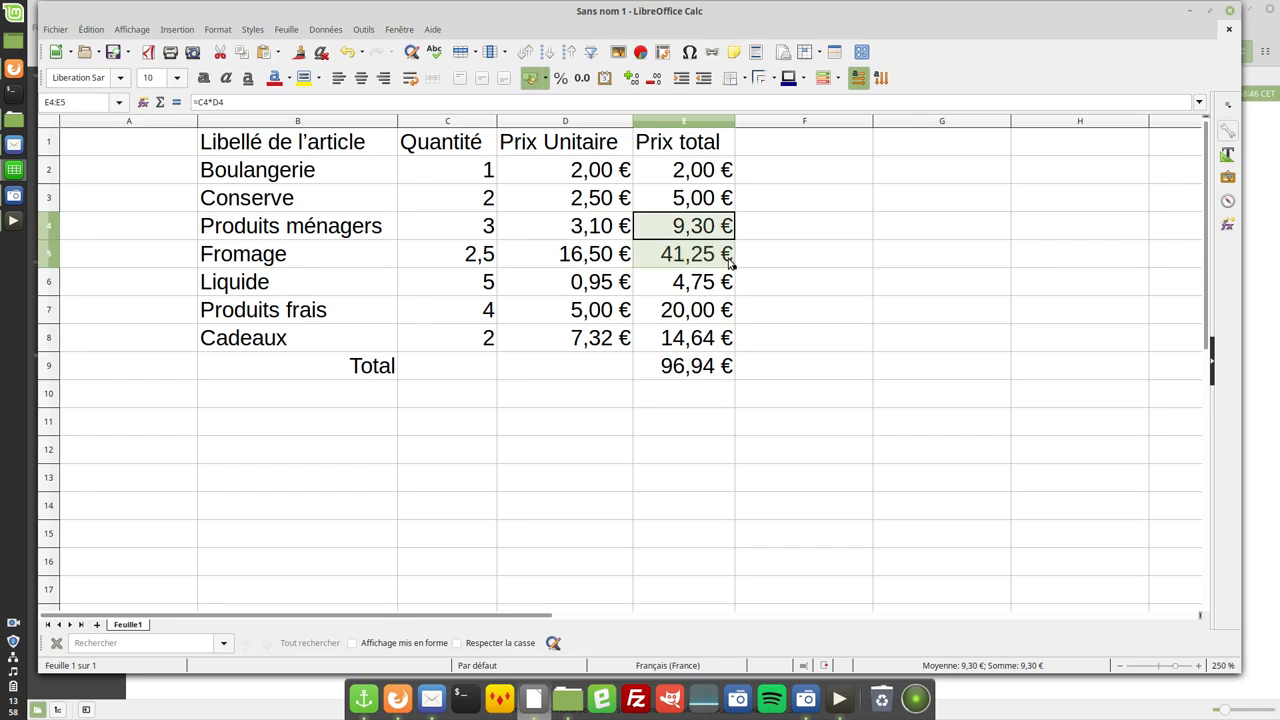
{"action": "left_click", "coordinate": [692, 370]}
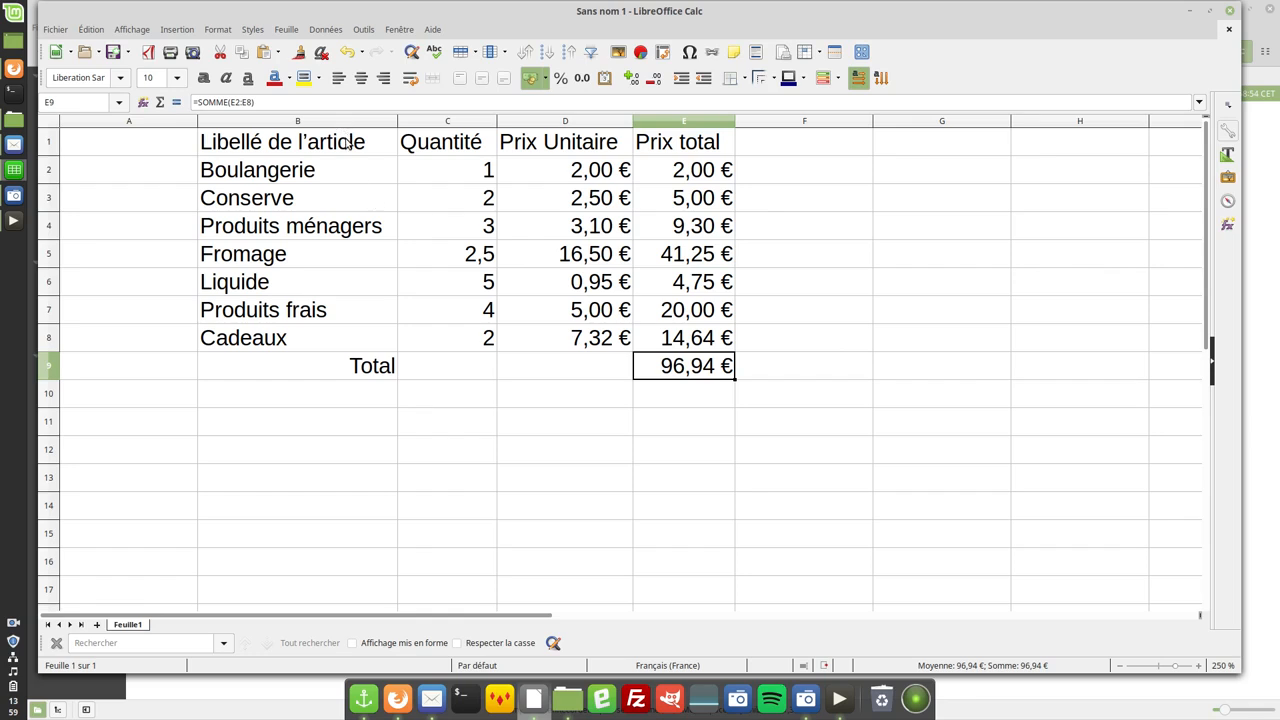
Give the header cells B1:E1 and the Total row cells B9:E9 a yellow background.
{"action": "left_click_drag", "start_coordinate": [346, 141], "coordinate": [667, 143]}
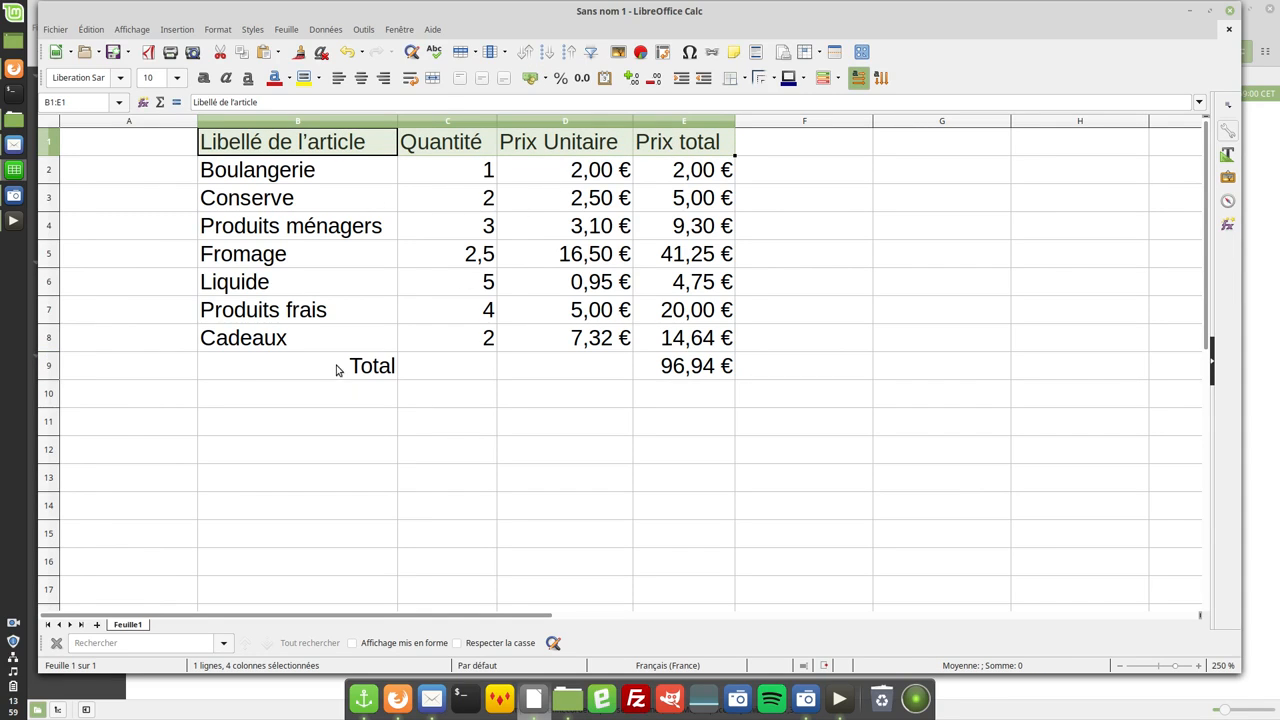
{"action": "left_click_drag", "start_coordinate": [337, 370], "coordinate": [697, 370]}
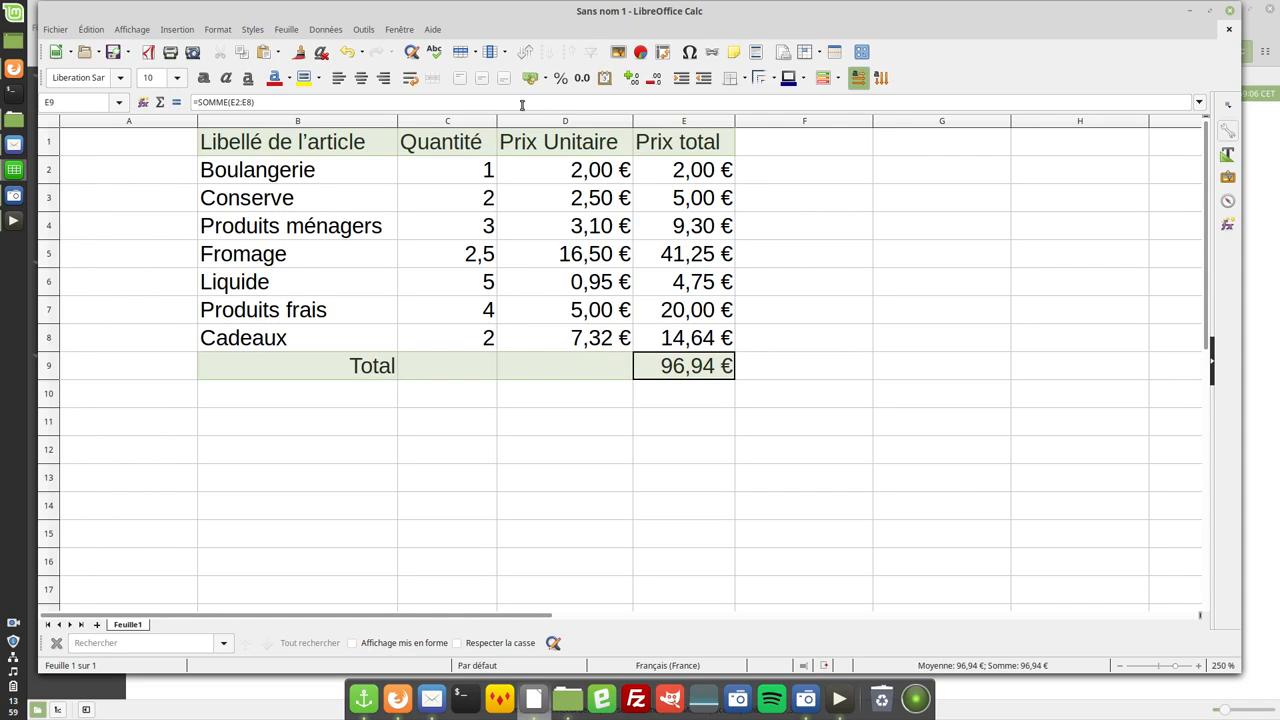
{"action": "left_click", "coordinate": [304, 78]}
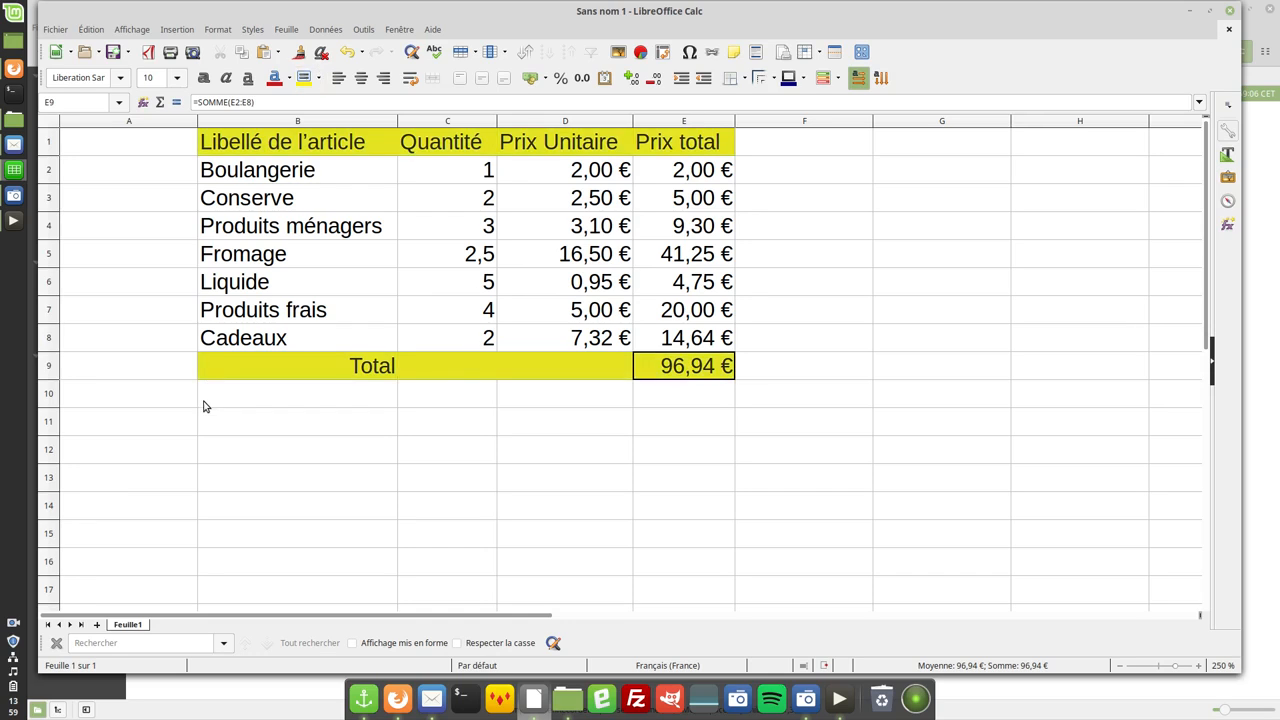
{"action": "left_click", "coordinate": [133, 449]}
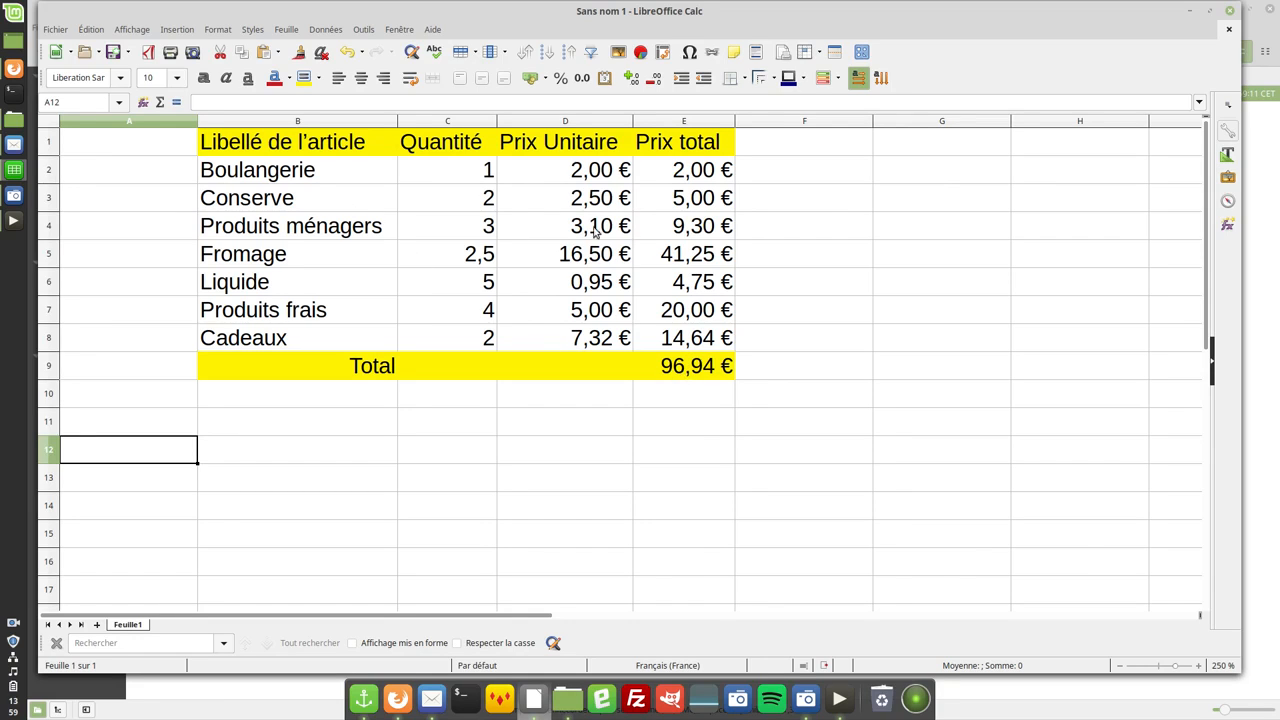
Demonstrate selections in turn: single cells B5 and A1, the range F2:H7, the whole column E and row 4.
{"action": "left_click", "coordinate": [308, 259]}
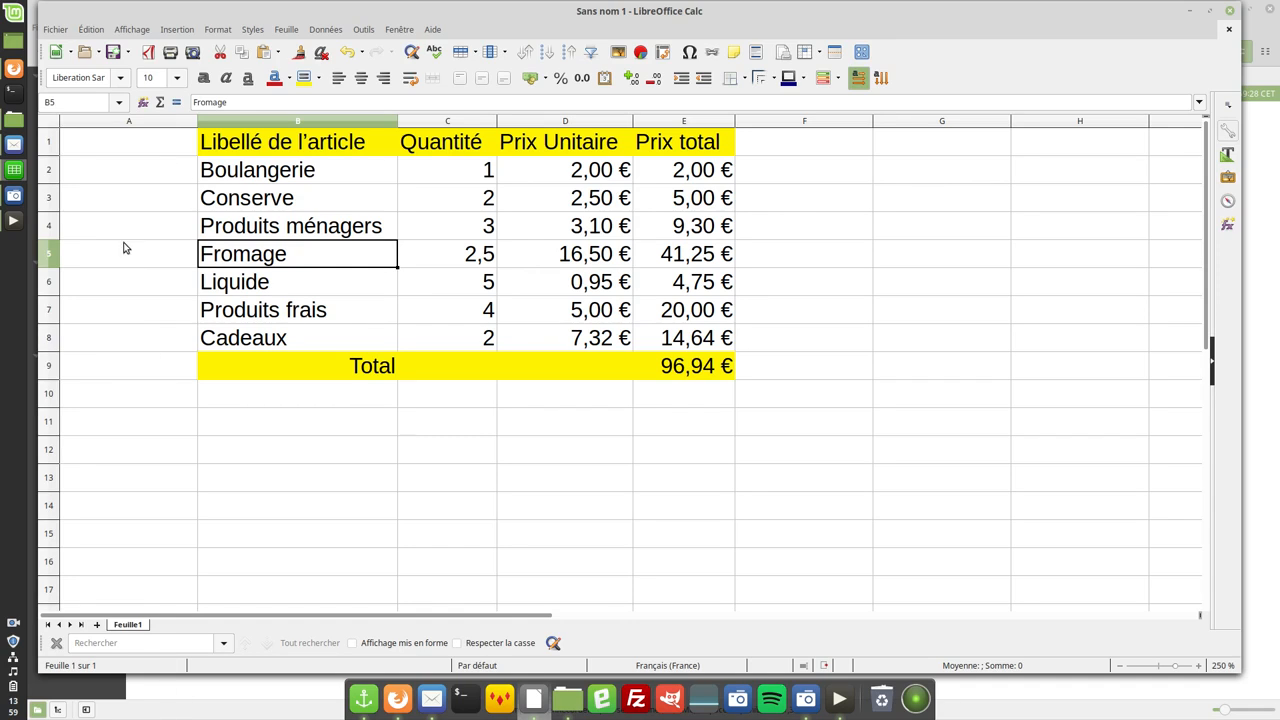
{"action": "left_click", "coordinate": [150, 143]}
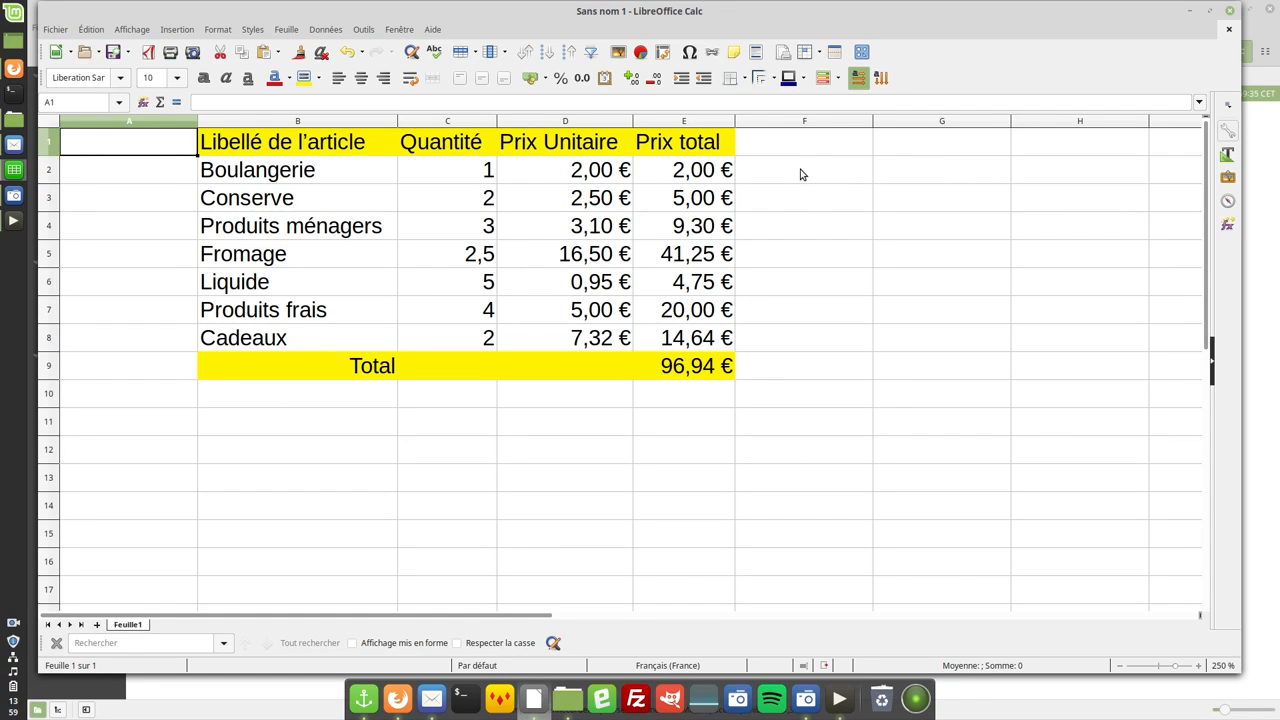
{"action": "left_click_drag", "start_coordinate": [800, 175], "coordinate": [1077, 327]}
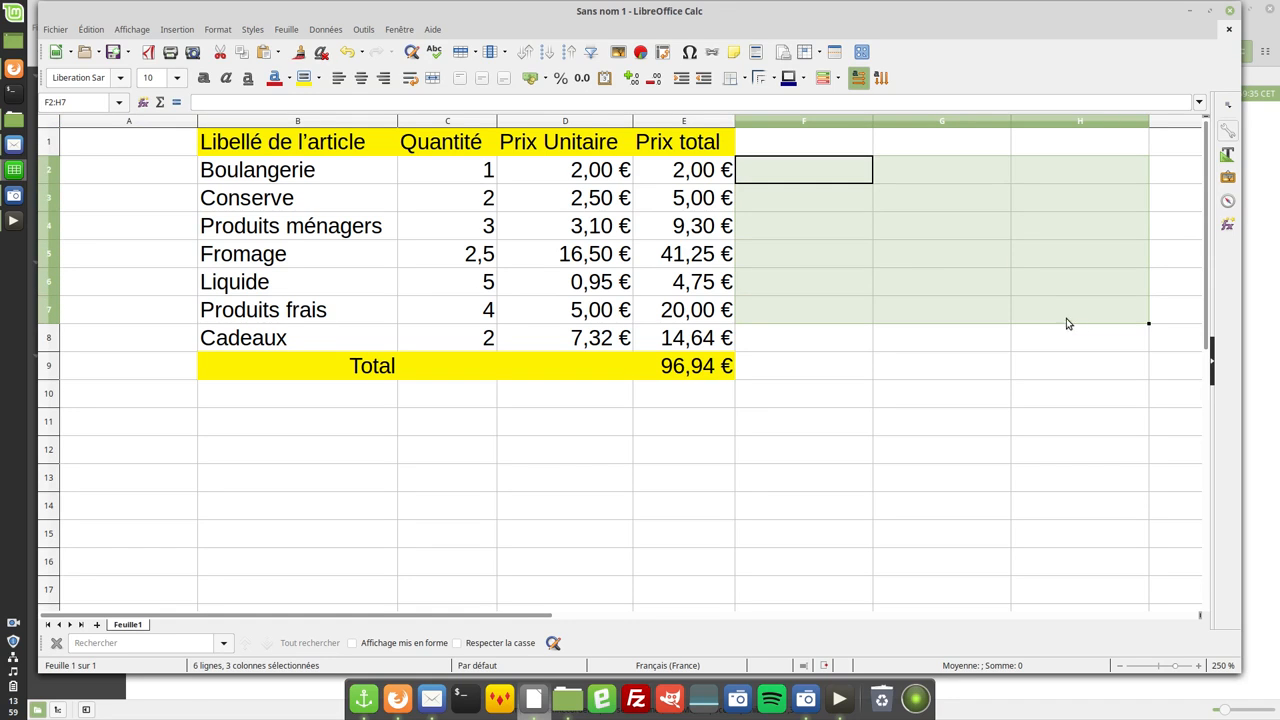
{"action": "left_click", "coordinate": [703, 121]}
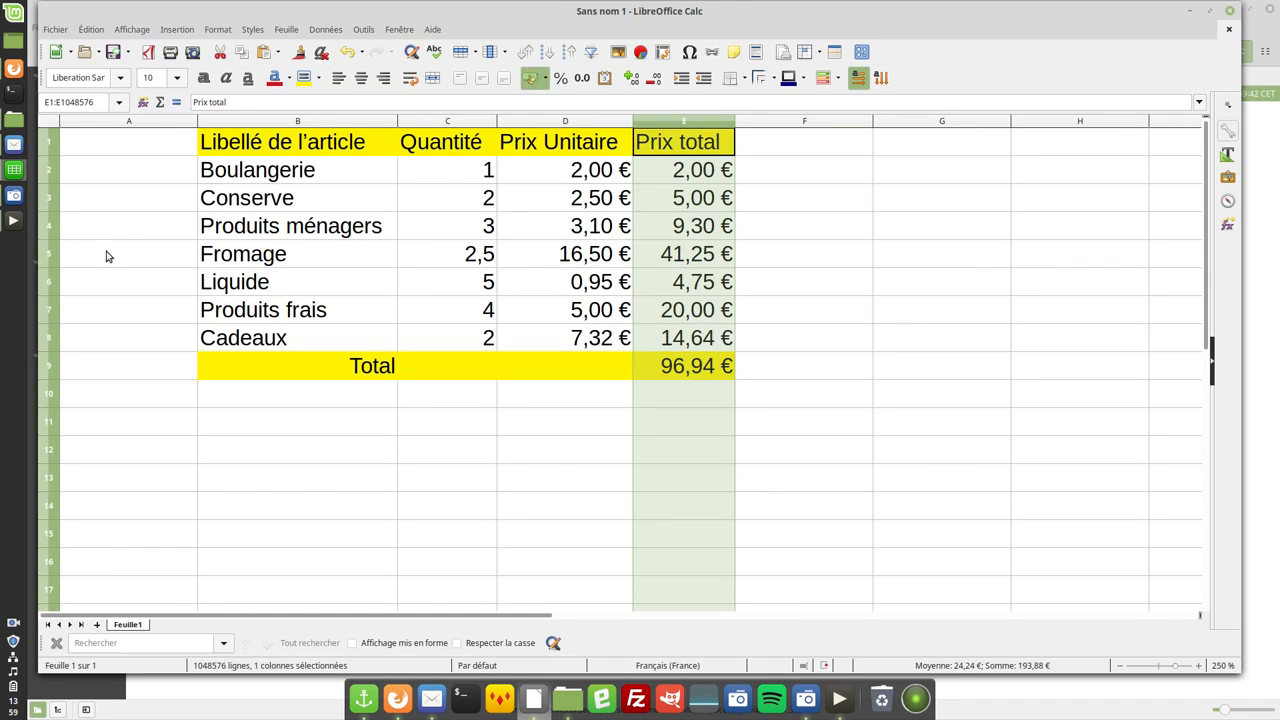
{"action": "left_click", "coordinate": [48, 226]}
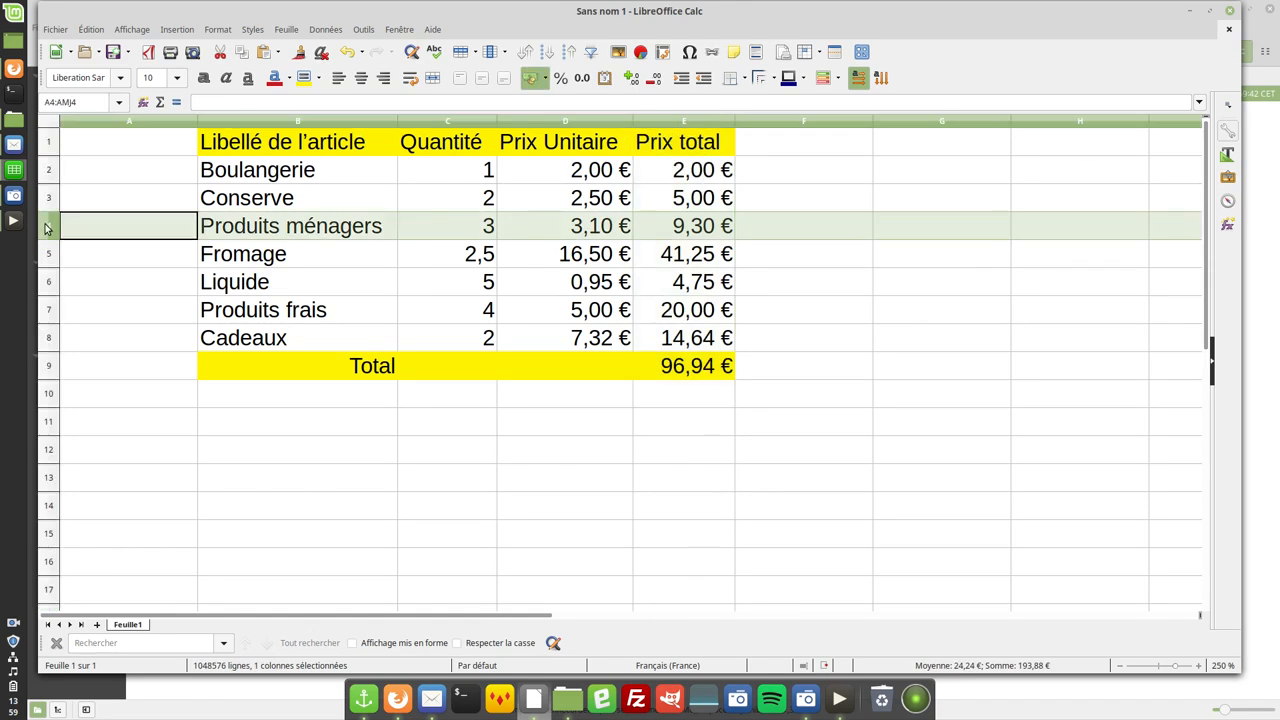
Set the font of the entire sheet to Chilanka at size 9.
{"action": "left_click", "coordinate": [42, 122]}
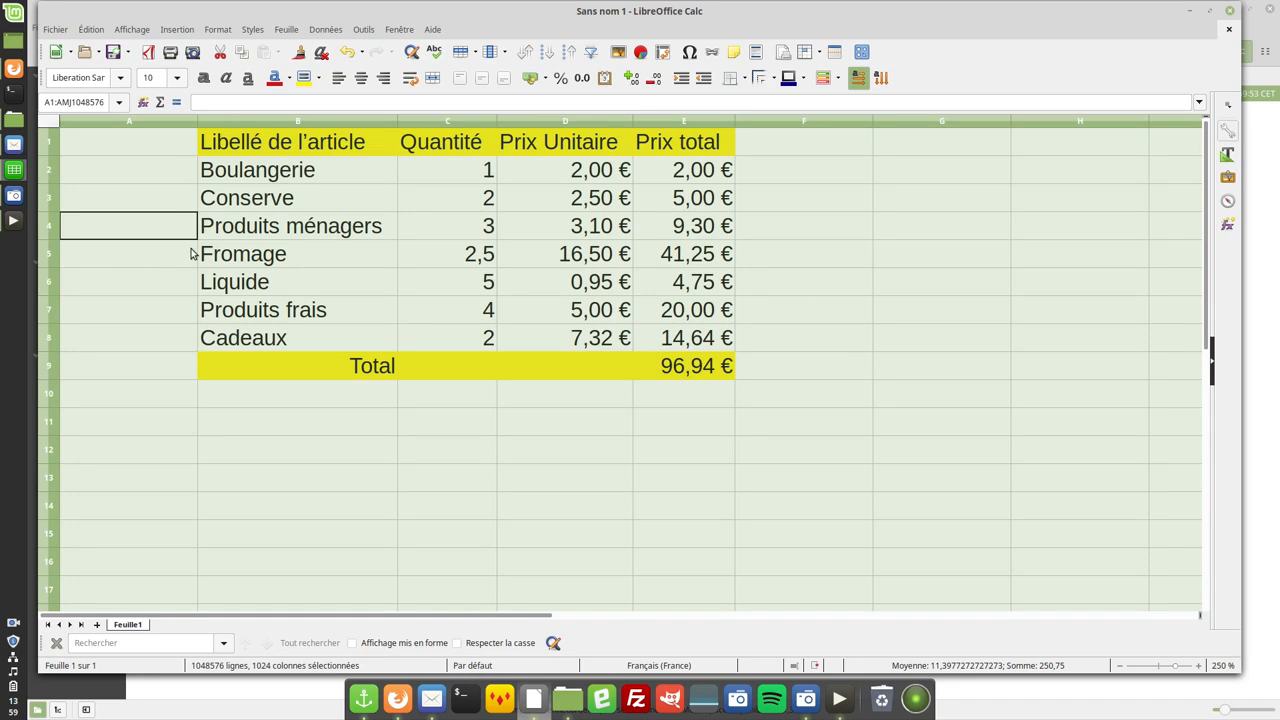
{"action": "left_click", "coordinate": [122, 80]}
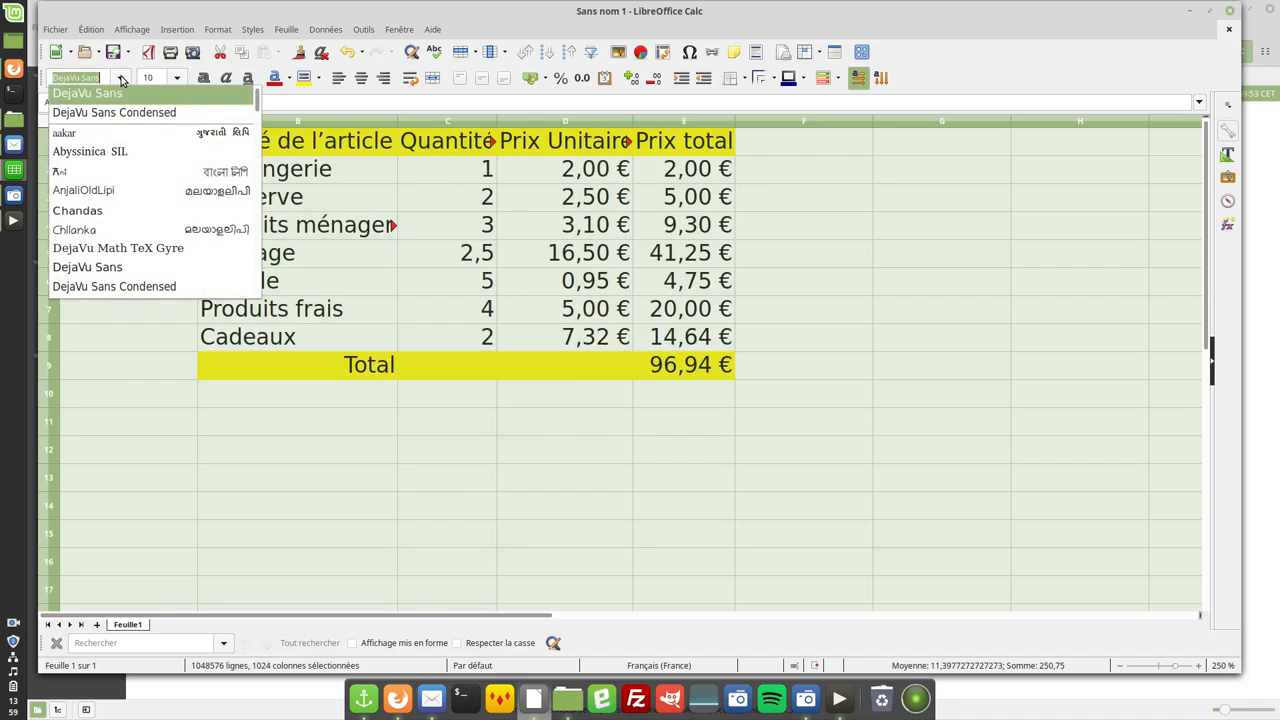
{"action": "left_click", "coordinate": [94, 231]}
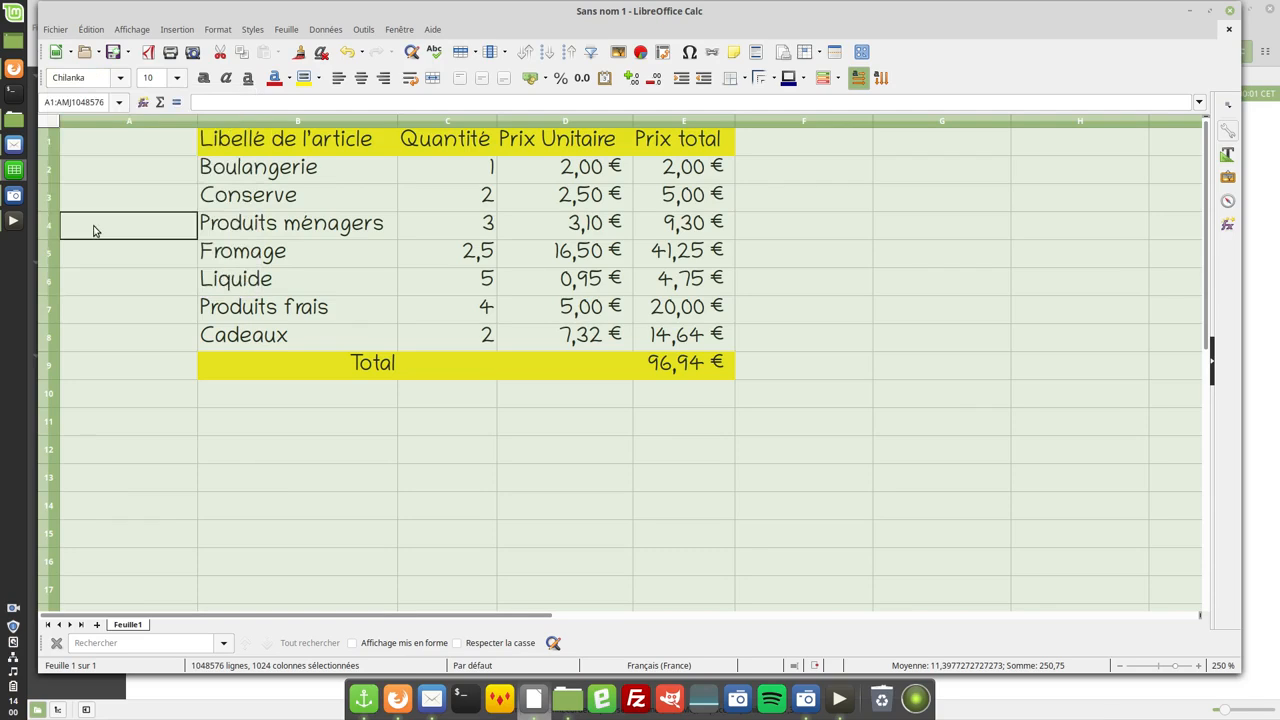
{"action": "left_click", "coordinate": [177, 78]}
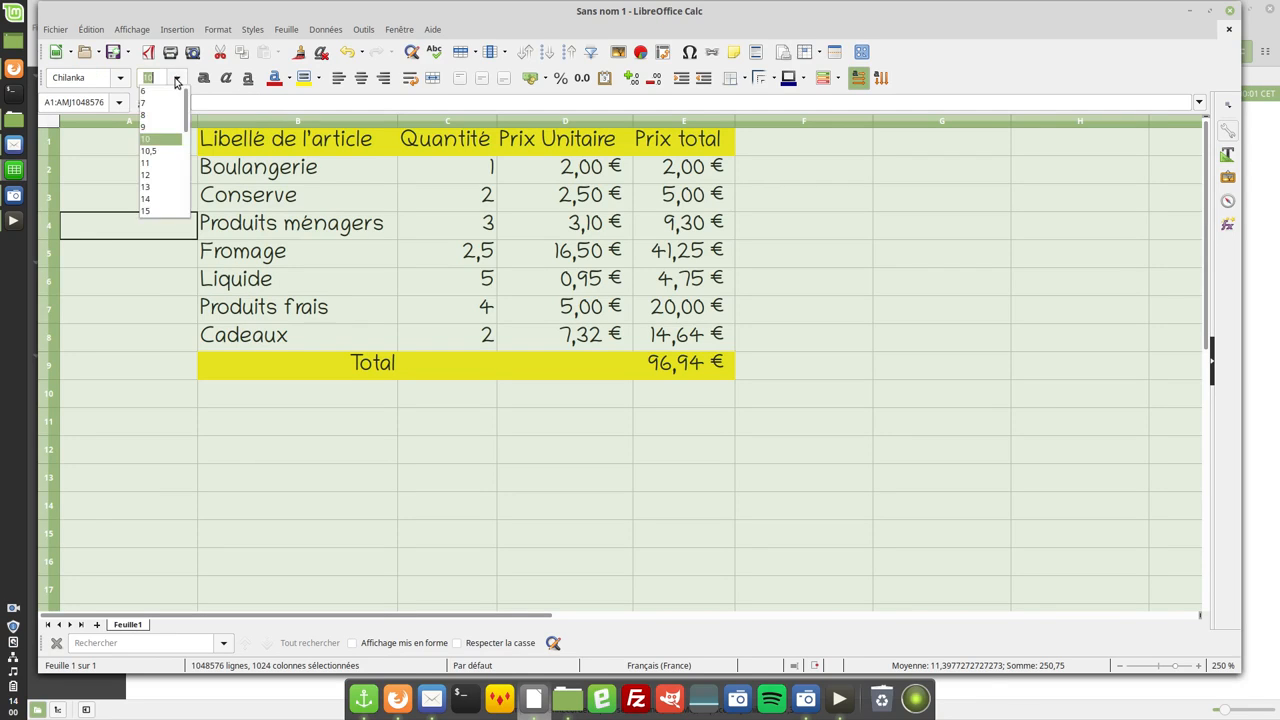
{"action": "left_click", "coordinate": [157, 127]}
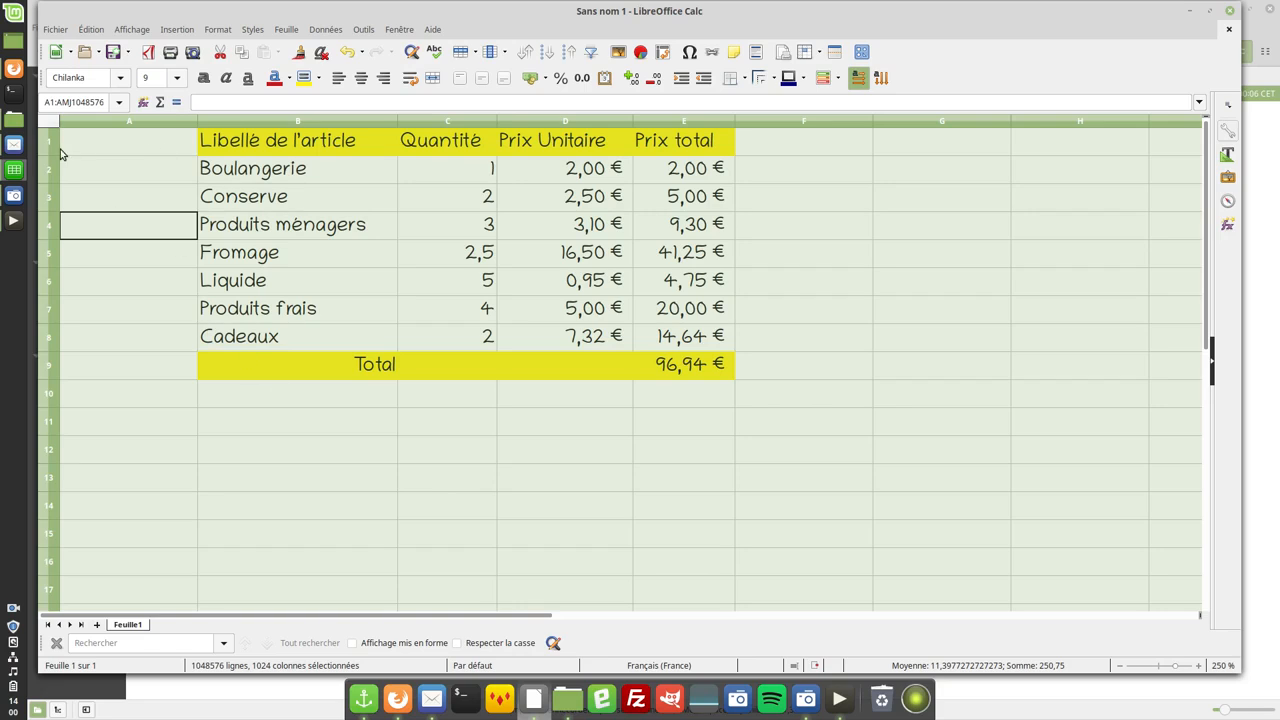
Auto-fit the column widths of the entire sheet and shorten the header in C1 to Qté.
{"action": "double_click", "coordinate": [397, 121]}
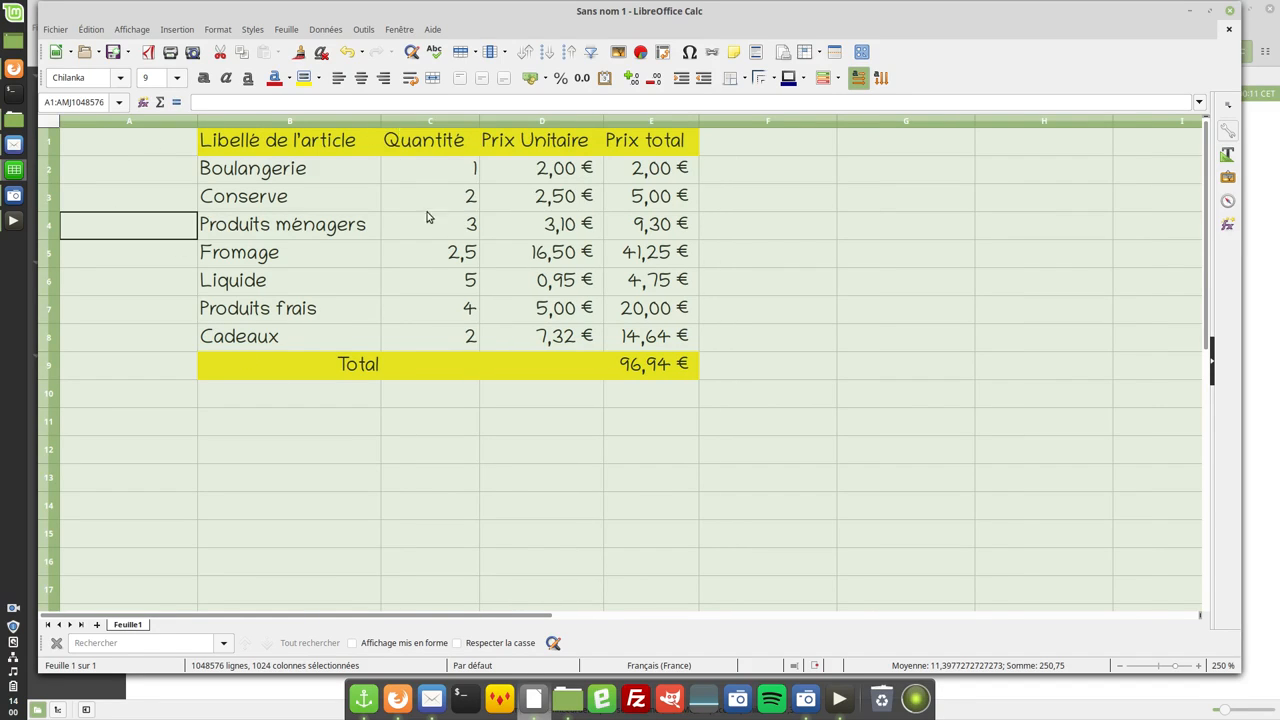
{"action": "left_click", "coordinate": [450, 534]}
{"action": "left_click", "coordinate": [417, 143]}
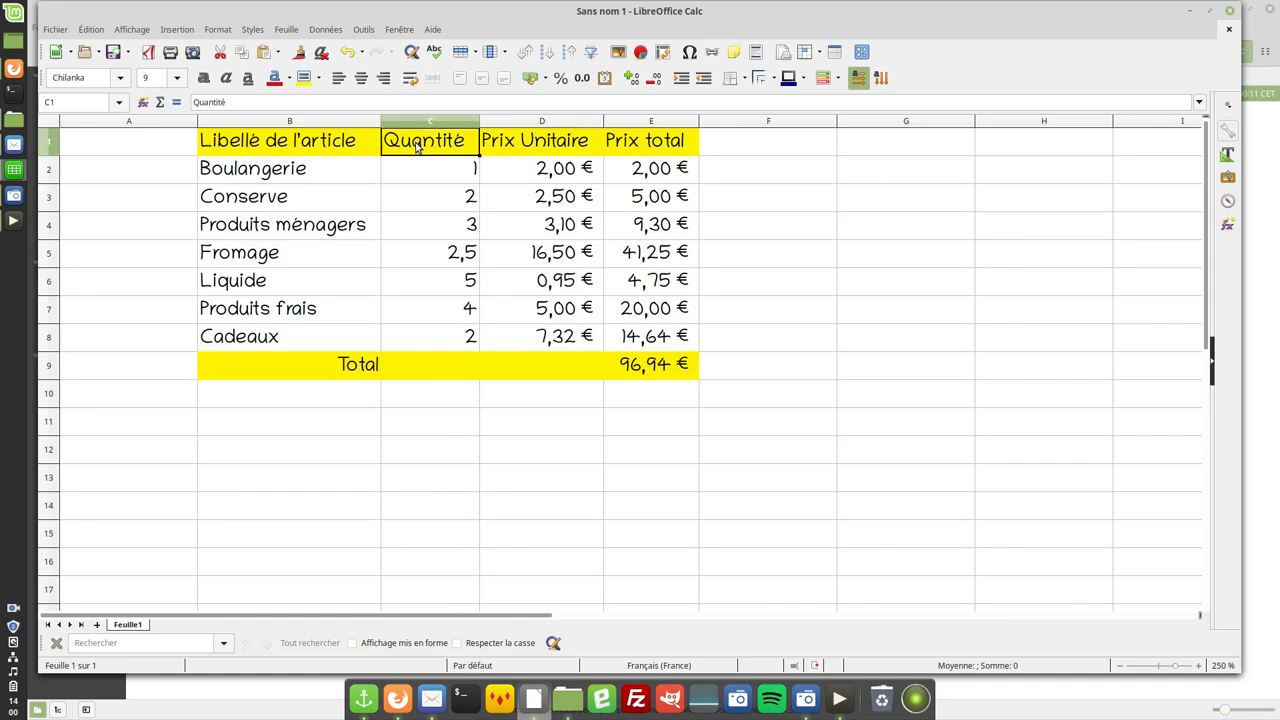
{"action": "type", "text": "Qté"}
{"action": "key", "text": "Return"}
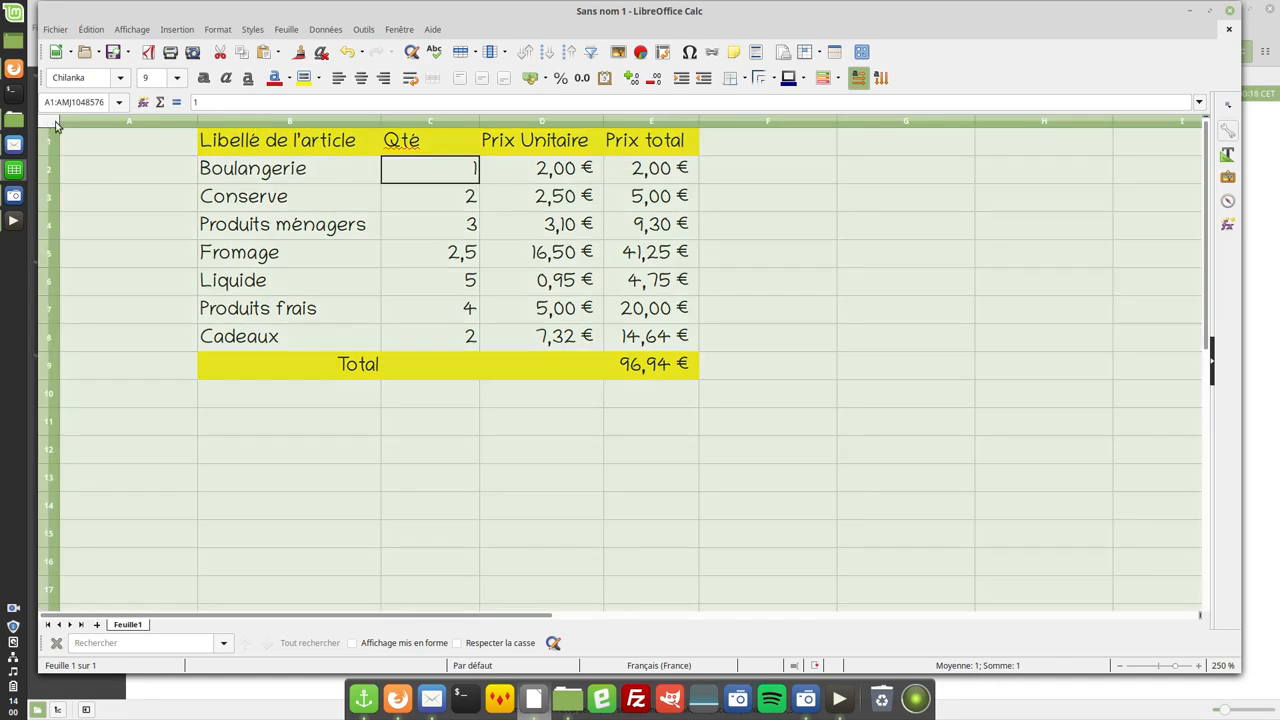
Auto-fit all columns of the sheet again to suit the shortened quantity header.
{"action": "left_click", "coordinate": [49, 121]}
{"action": "double_click", "coordinate": [380, 121]}
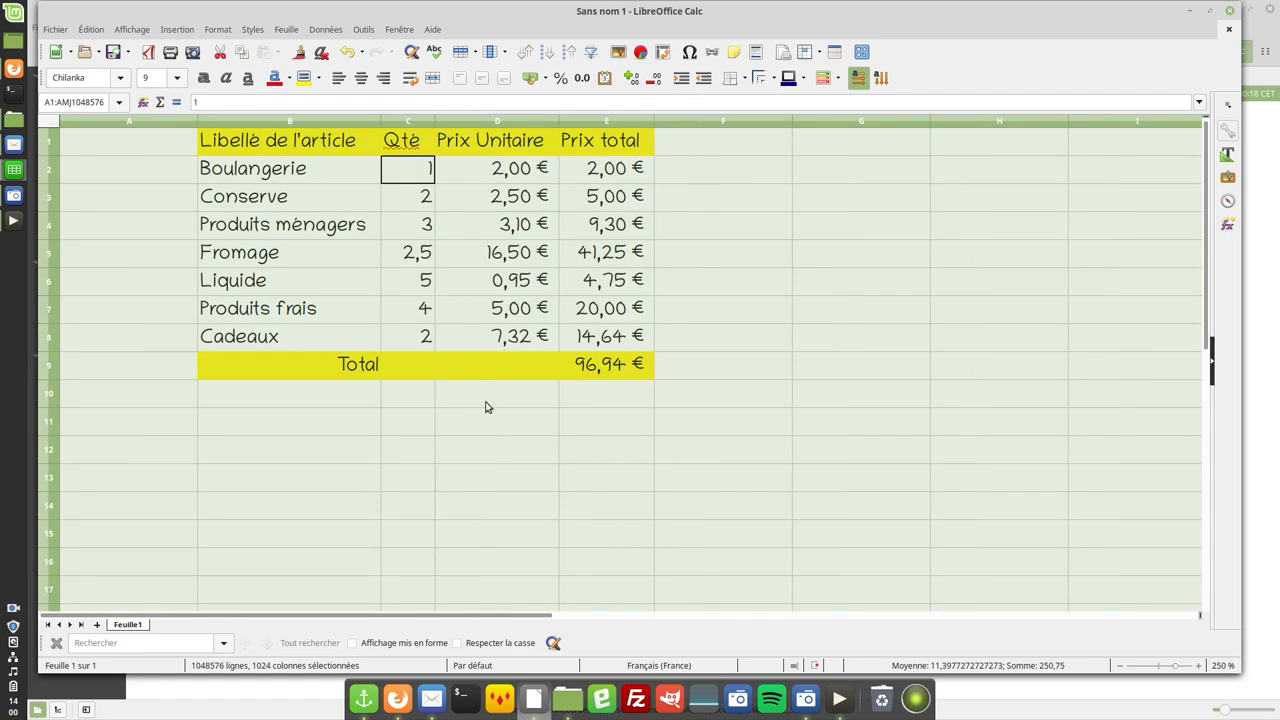
{"action": "left_click", "coordinate": [519, 397]}
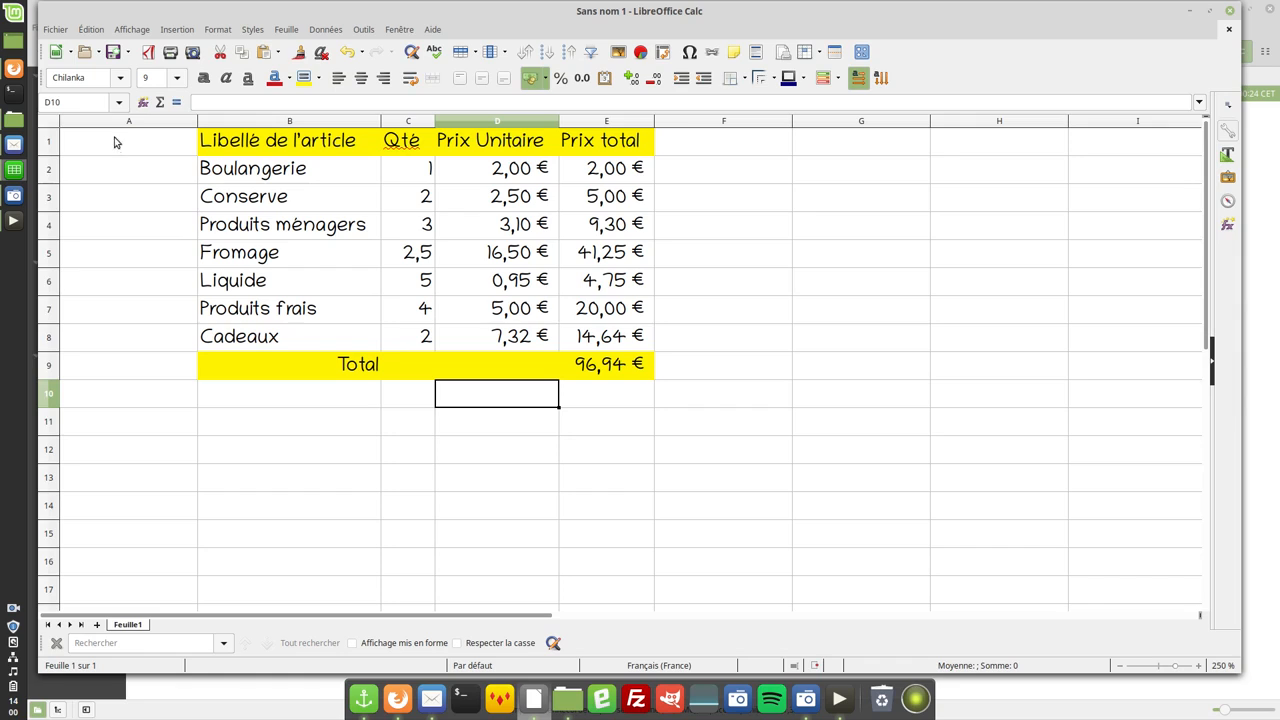
Examine the text, number and currency data types in cells B2, C2 and D2 of the Boulangerie row.
{"action": "left_click", "coordinate": [230, 172]}
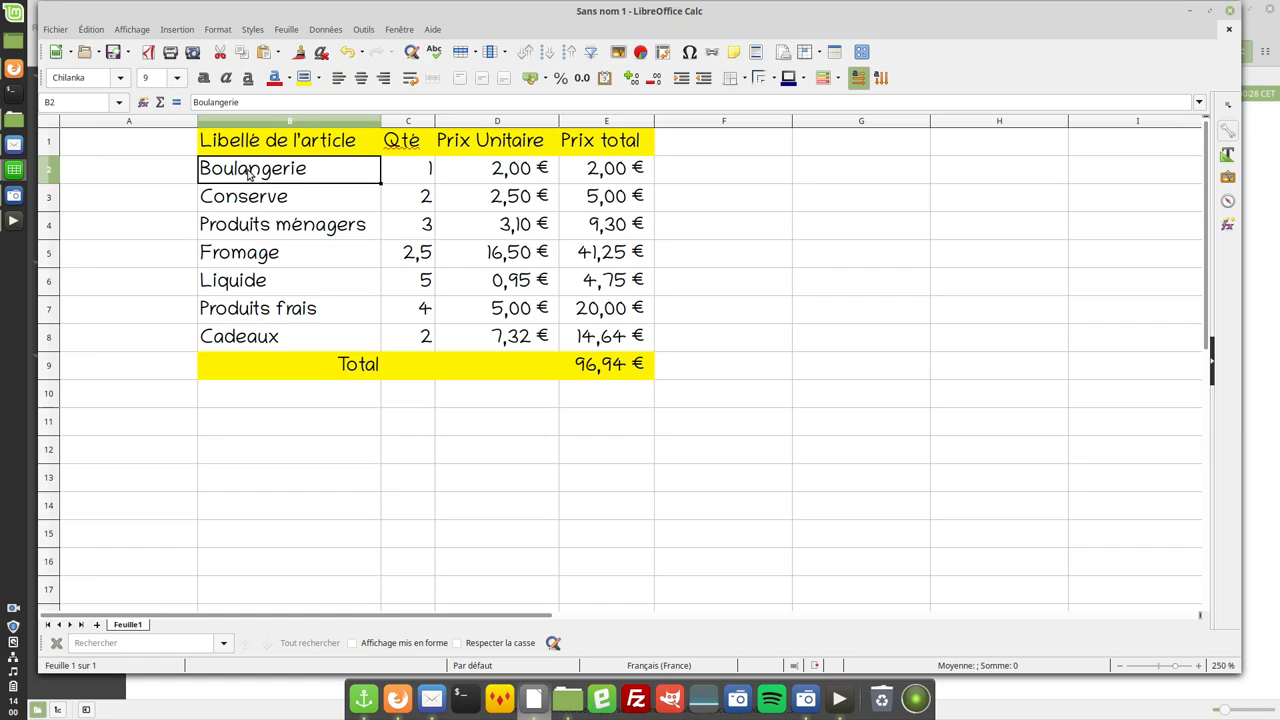
{"action": "left_click", "coordinate": [418, 170]}
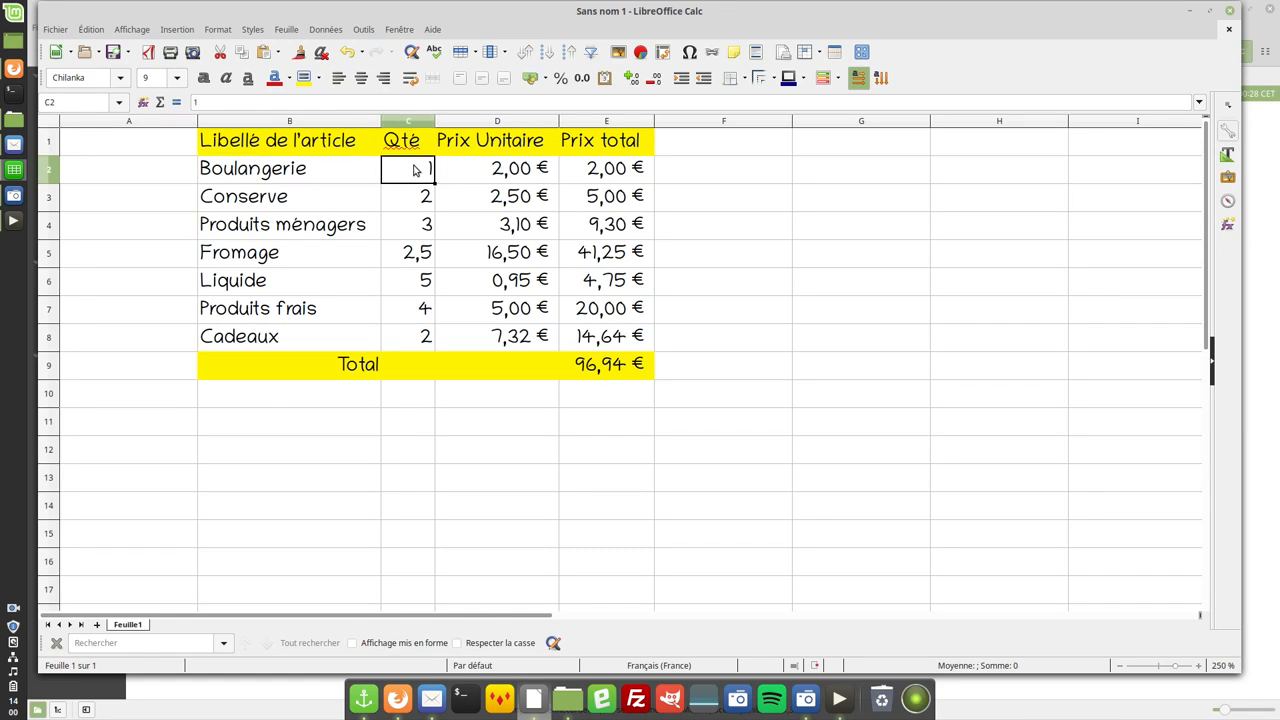
{"action": "left_click", "coordinate": [490, 172]}
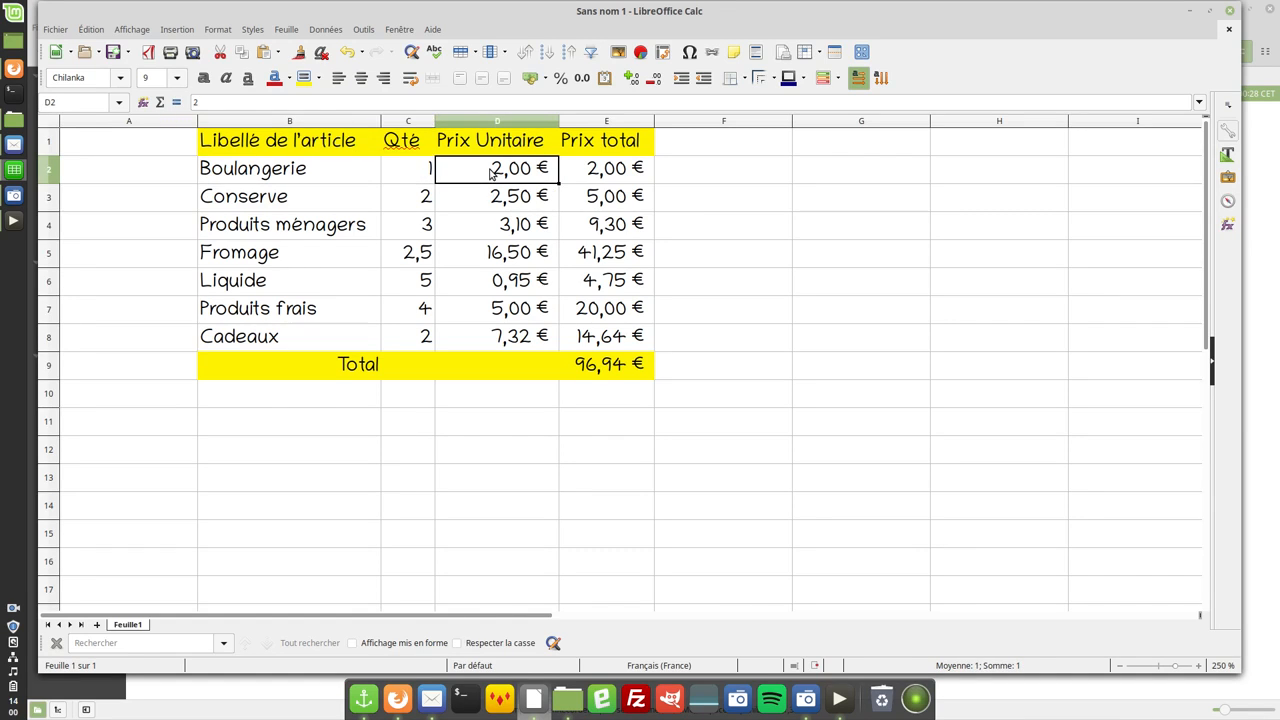
Enter the date 15/01/19 in cell A1.
{"action": "left_click", "coordinate": [97, 146]}
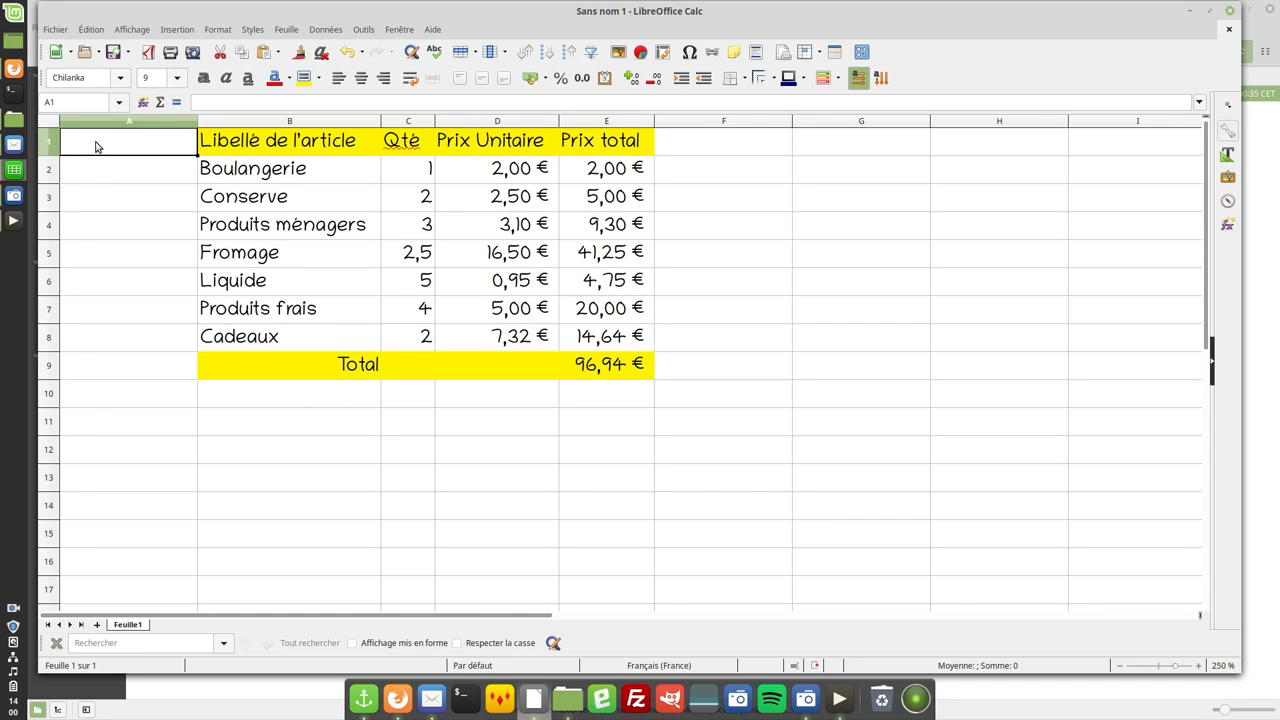
{"action": "type", "text": "1"}
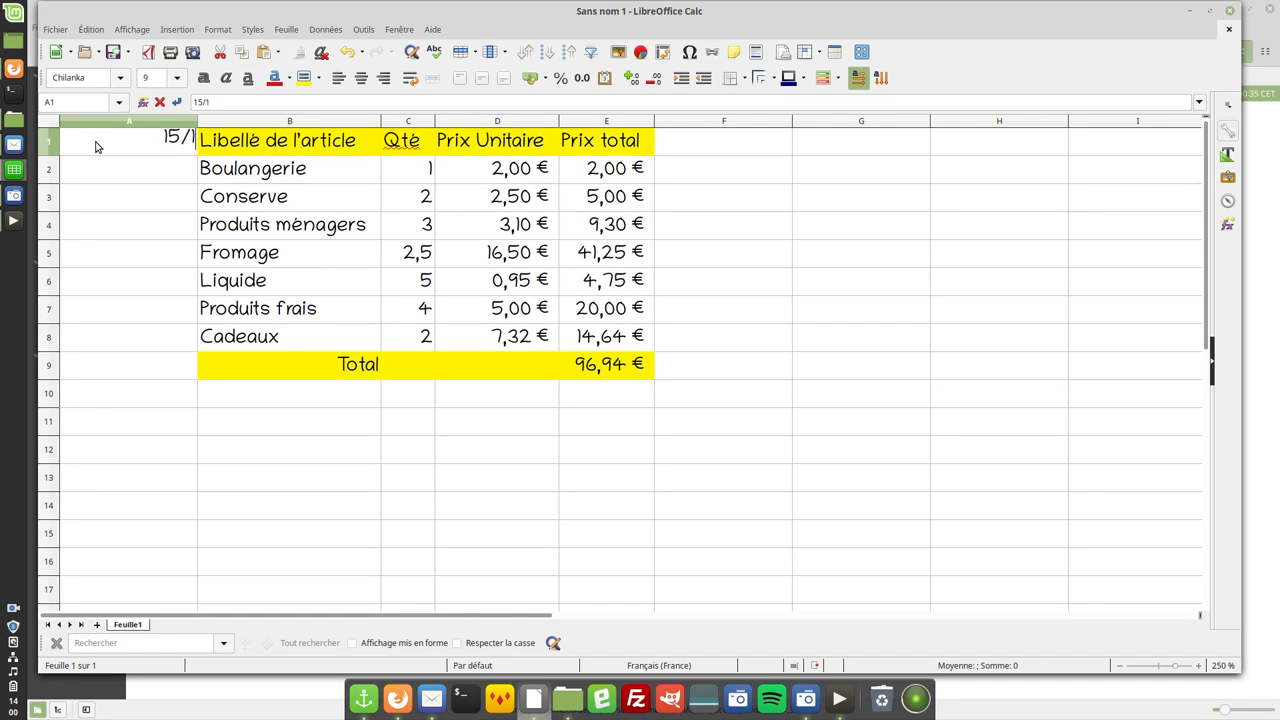
{"action": "type", "text": "5/01/19"}
{"action": "key", "text": "Return"}
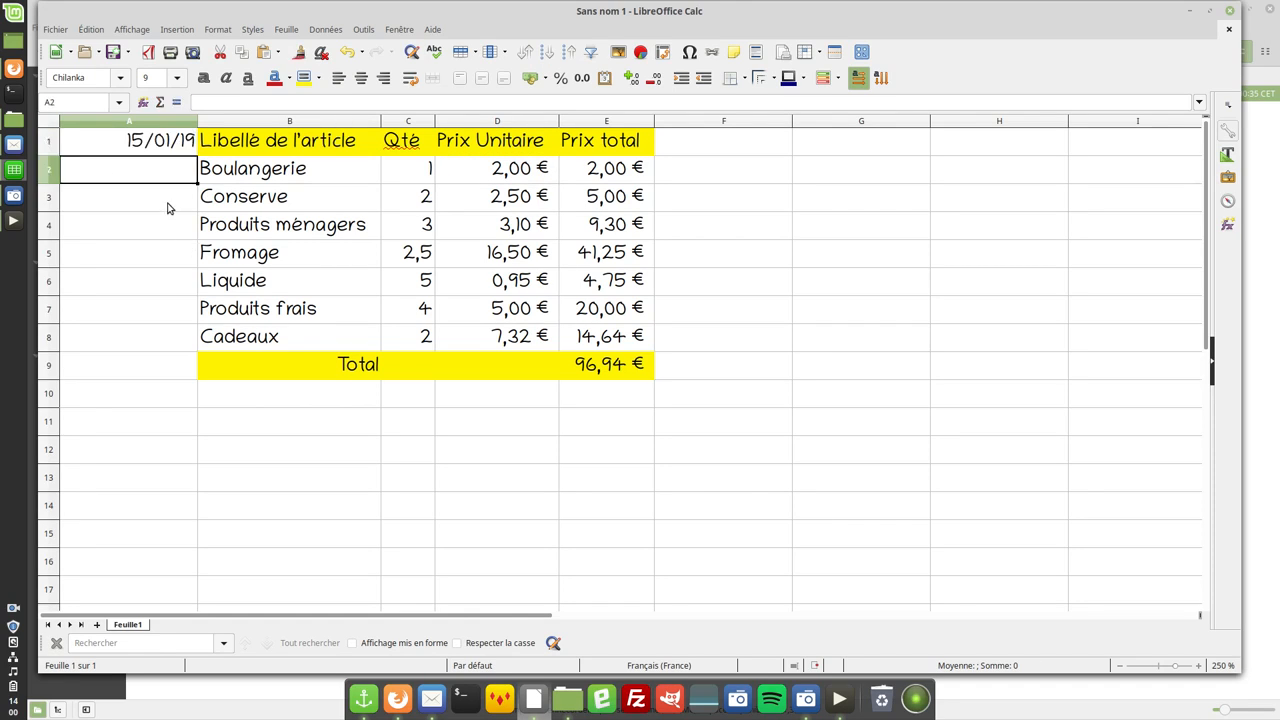
Format the date in A1 with the "ven. 31 décembre 1999" date format and auto-fit the width of column A.
{"action": "left_click", "coordinate": [156, 146]}
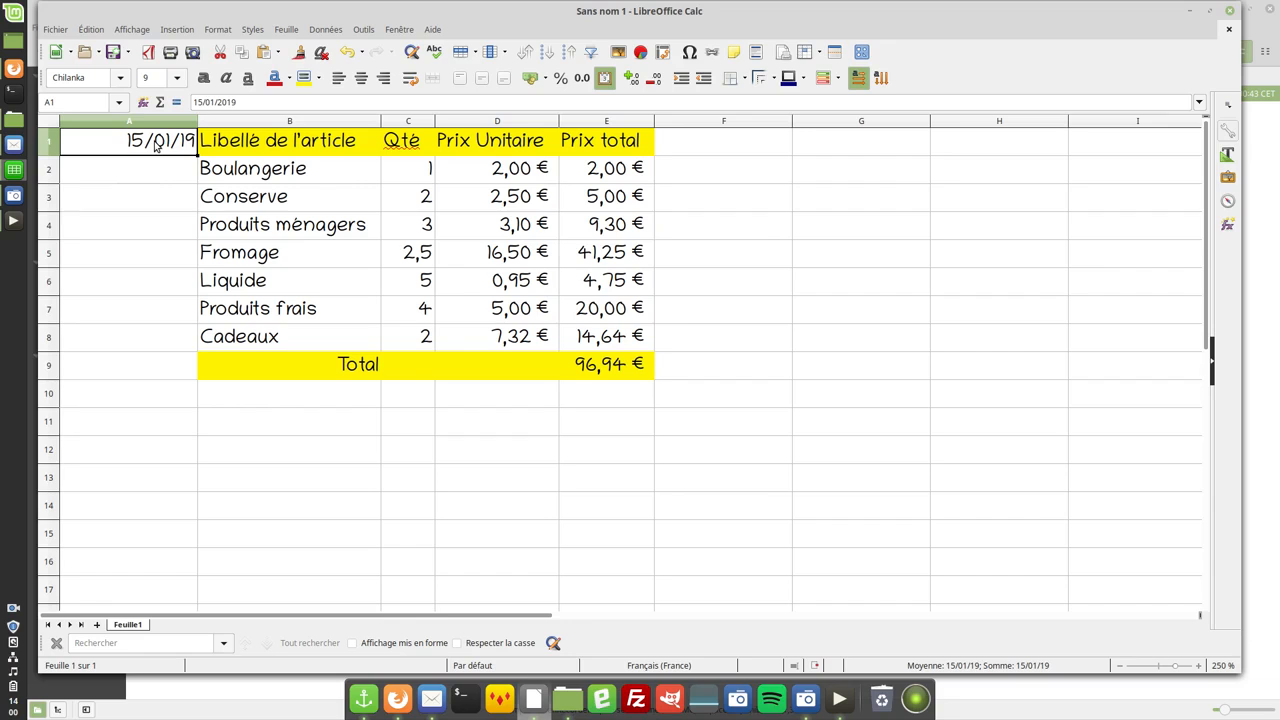
{"action": "right_click", "coordinate": [156, 146]}
{"action": "left_click", "coordinate": [206, 253]}
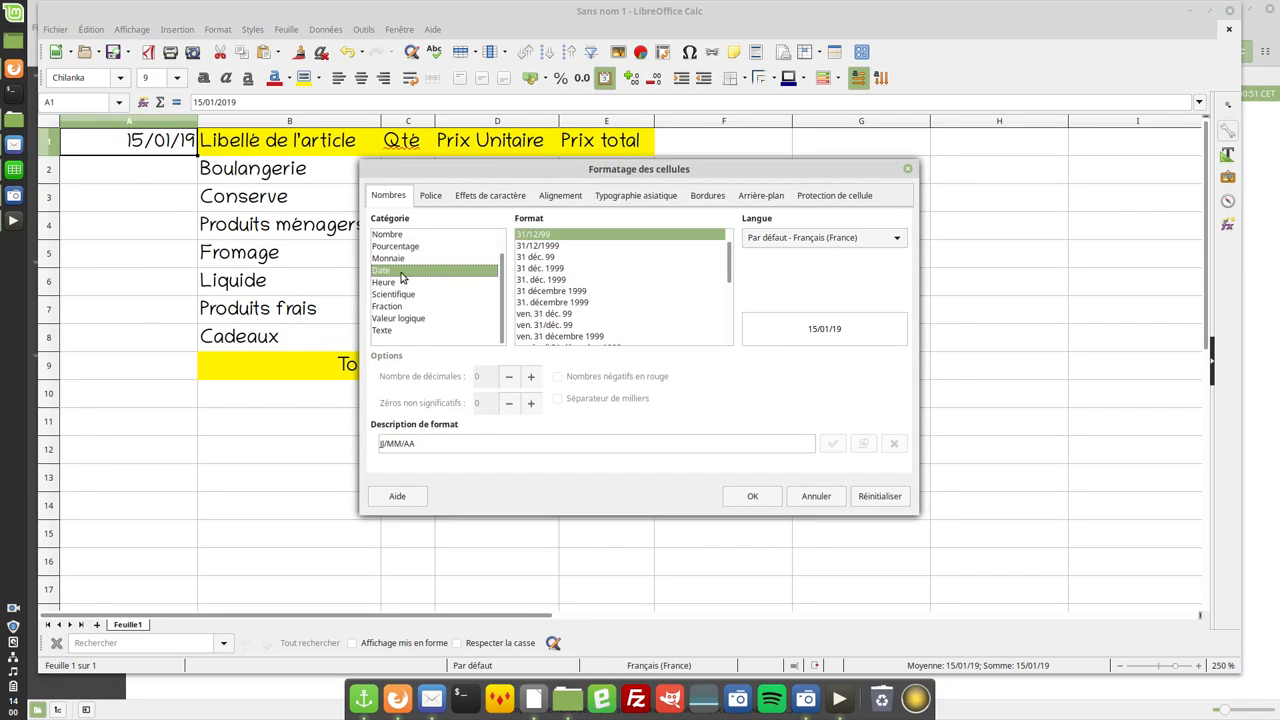
{"action": "left_click", "coordinate": [547, 315]}
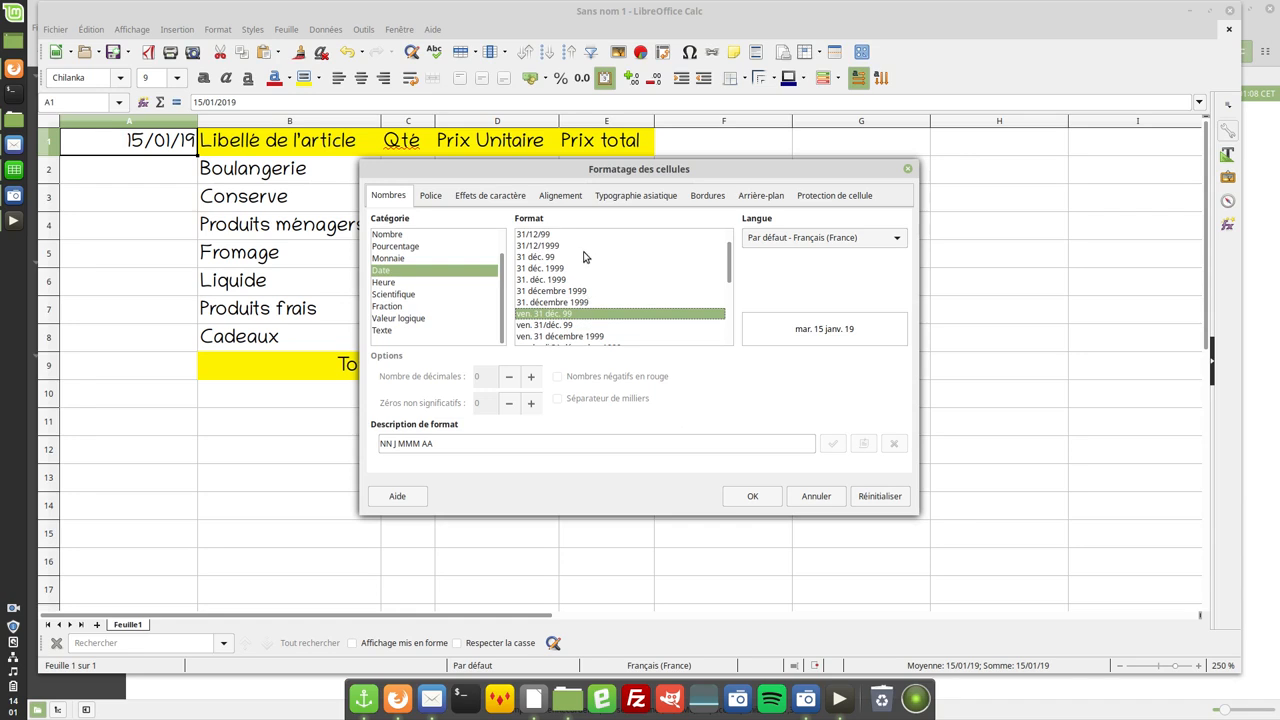
{"action": "scroll", "coordinate": [602, 276], "scroll_direction": "down", "scroll_amount": 1}
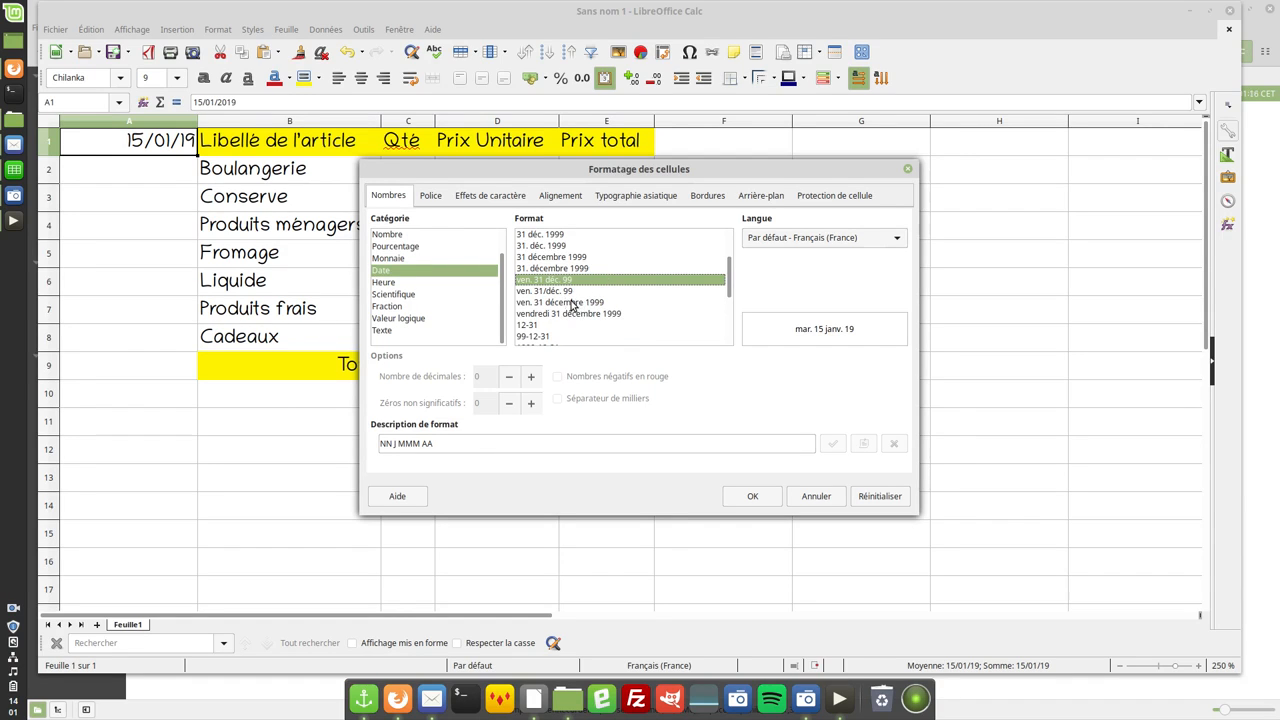
{"action": "left_click", "coordinate": [572, 303]}
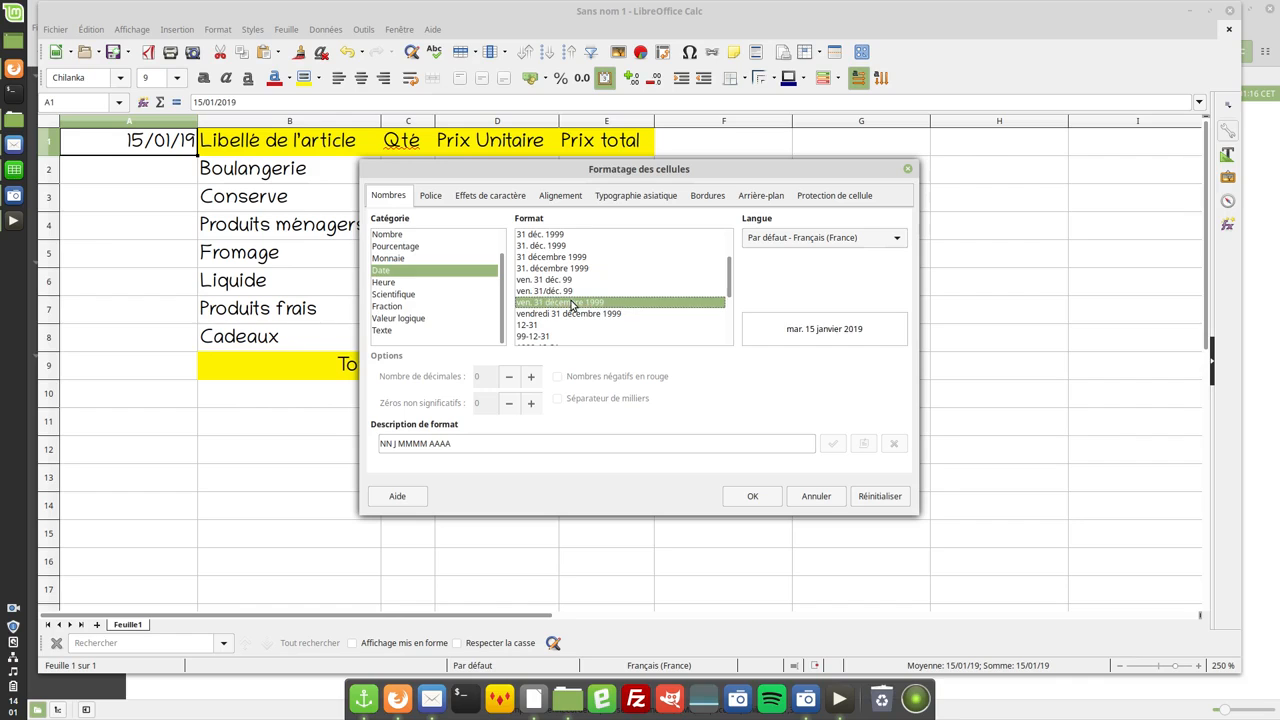
{"action": "left_click", "coordinate": [752, 496]}
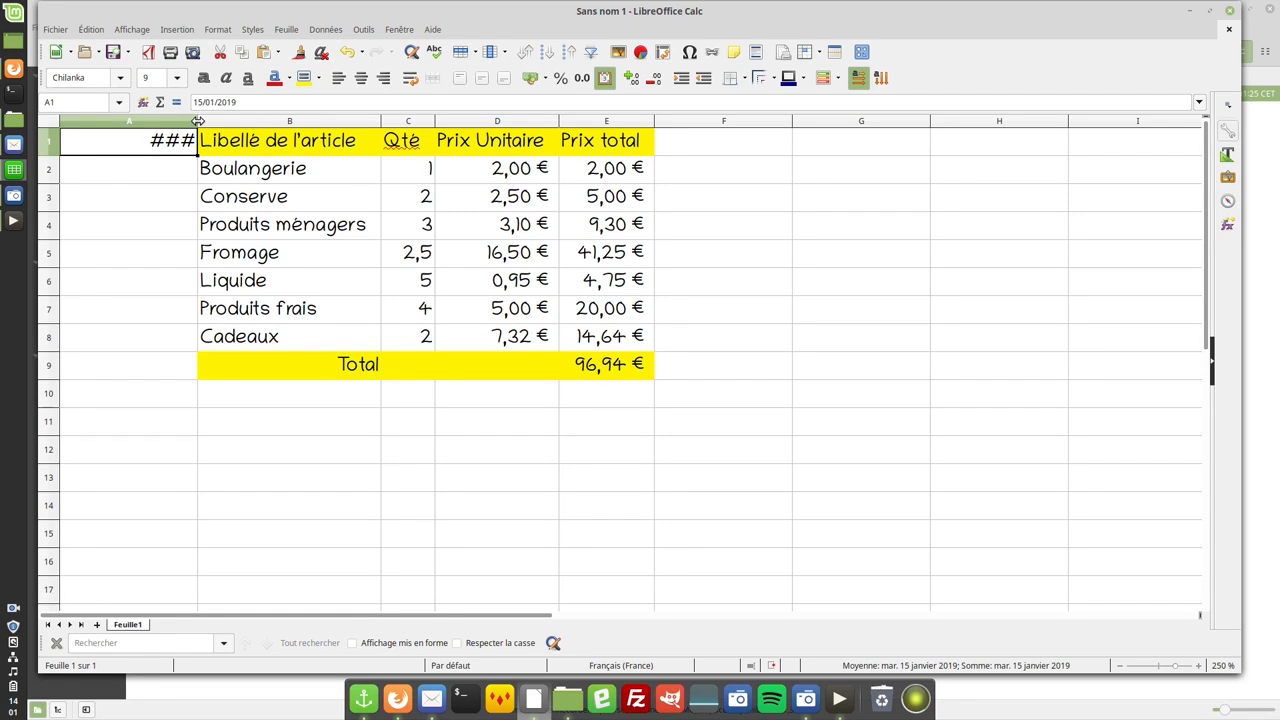
{"action": "double_click", "coordinate": [197, 121]}
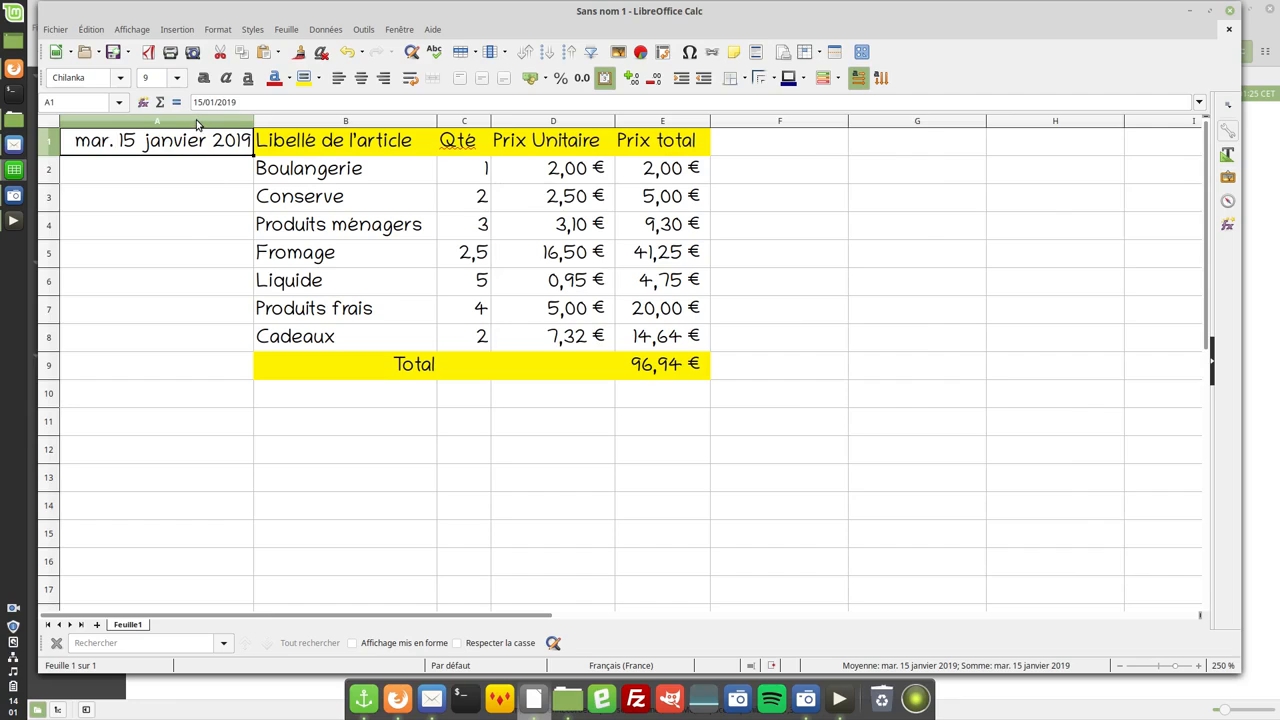
{"action": "left_click", "coordinate": [214, 190]}
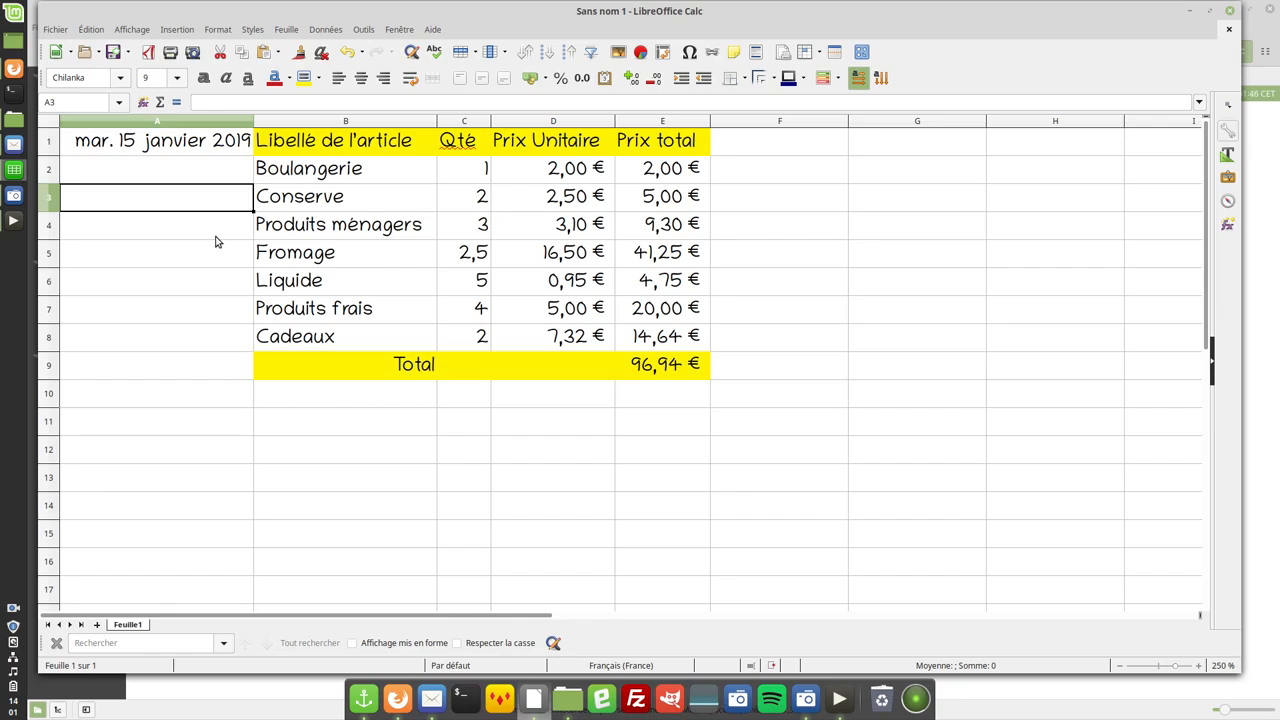
Review the multiplication formula in E2 and the sum formula in E9.
{"action": "left_click", "coordinate": [653, 170]}
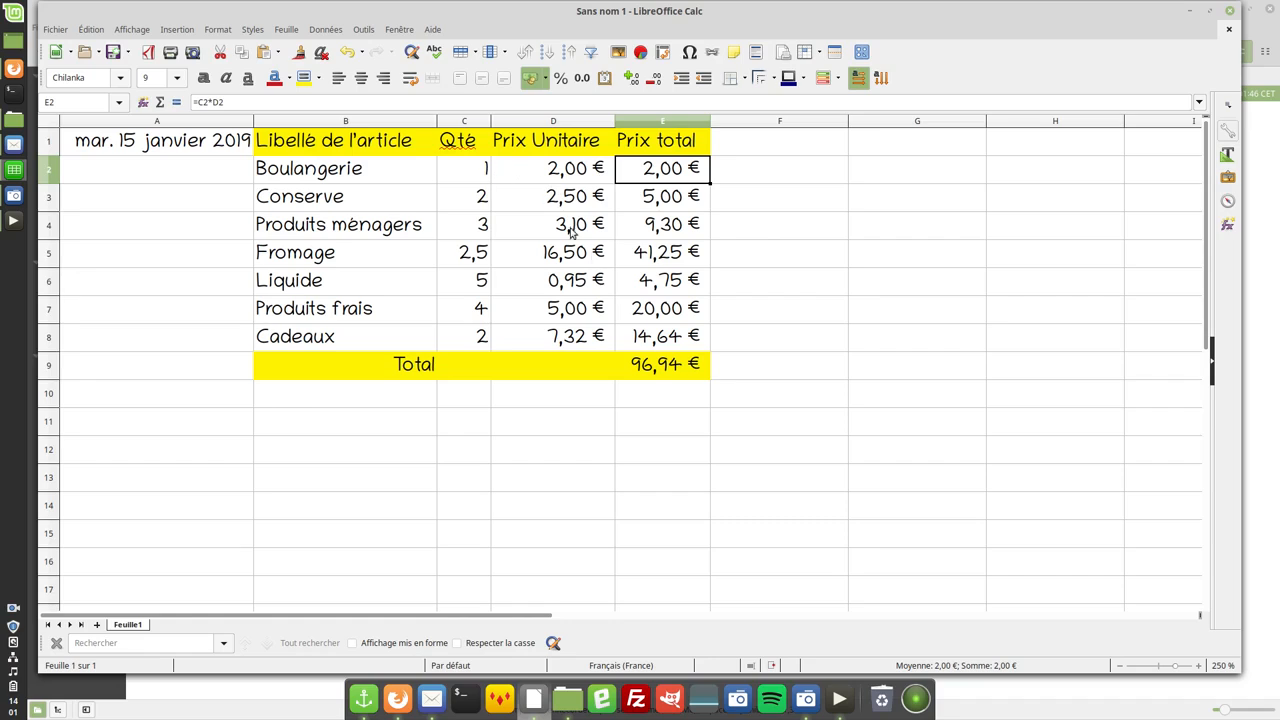
{"action": "left_click", "coordinate": [658, 369]}
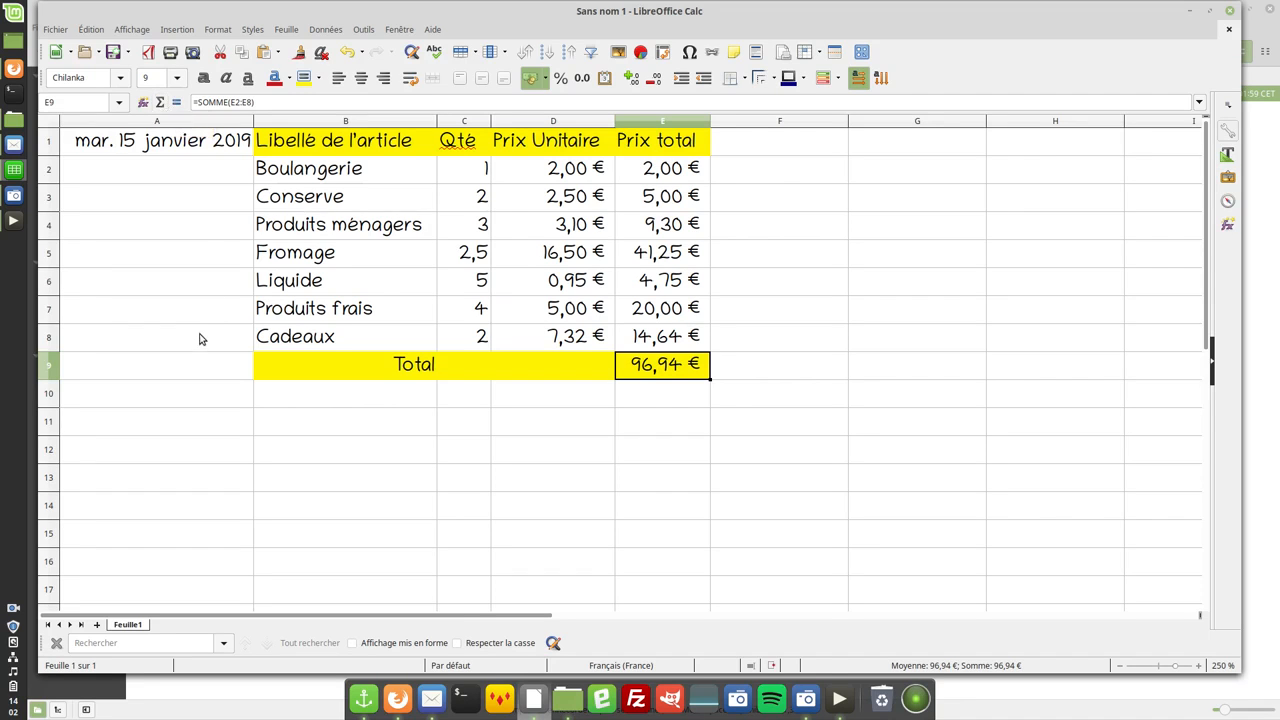
{"action": "mouse_move", "coordinate": [13, 198]}
{"action": "left_click", "coordinate": [16, 202]}
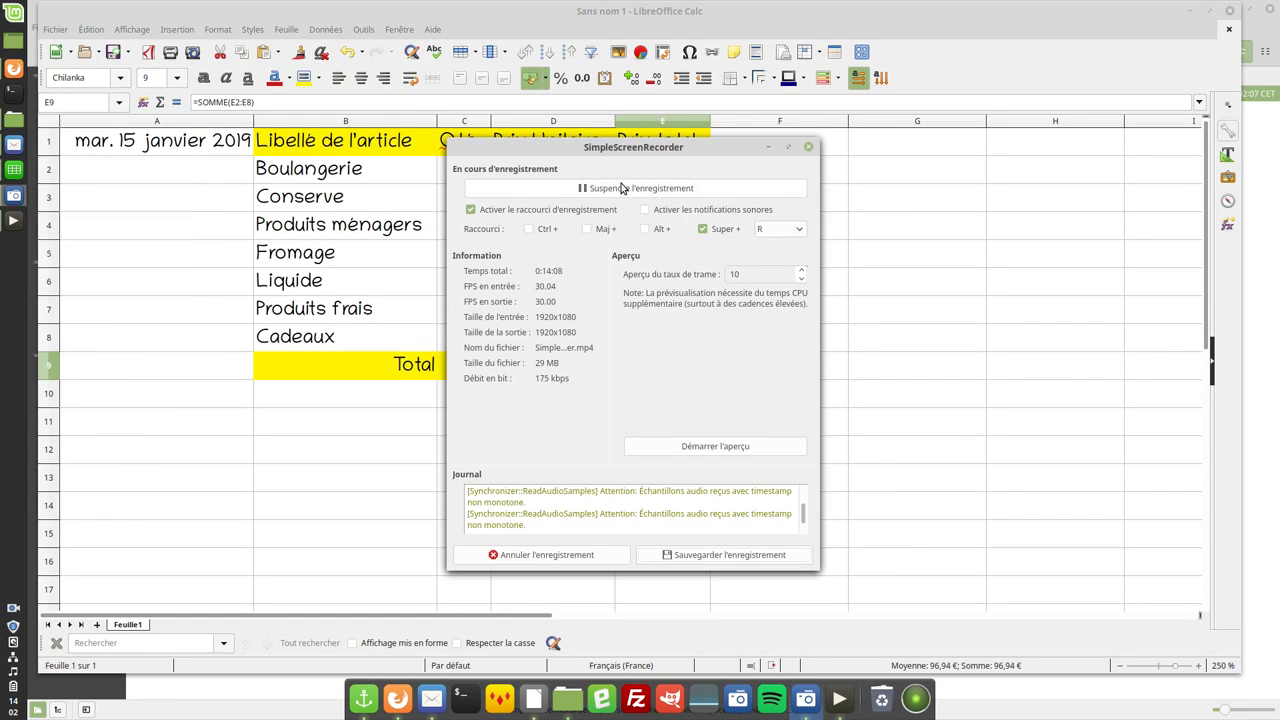